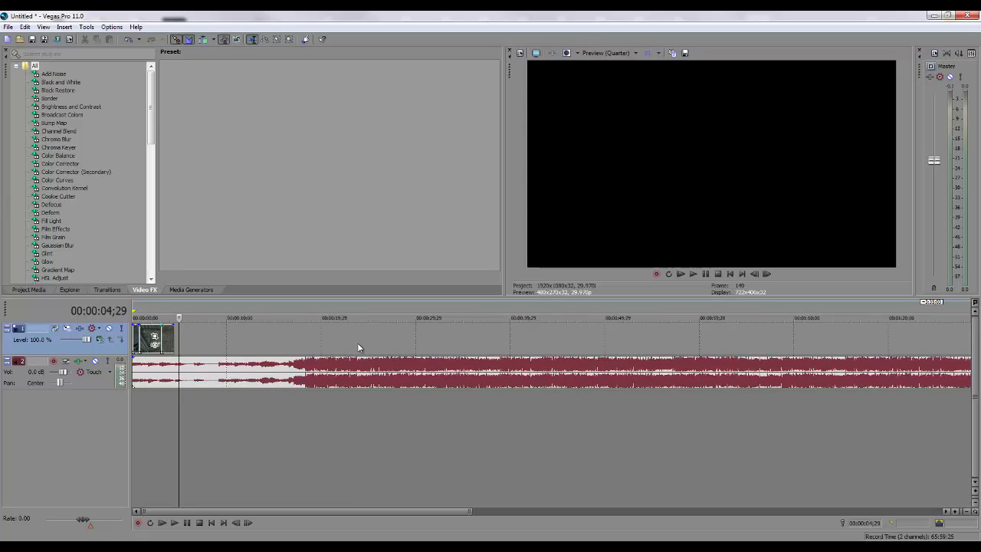
Step: Examine the song's waveform along the timeline, checking its quiet intro and the point where the loud section begins
left_click(291, 343)
key("Right")
key("Right")
key("Right")
key("Right")
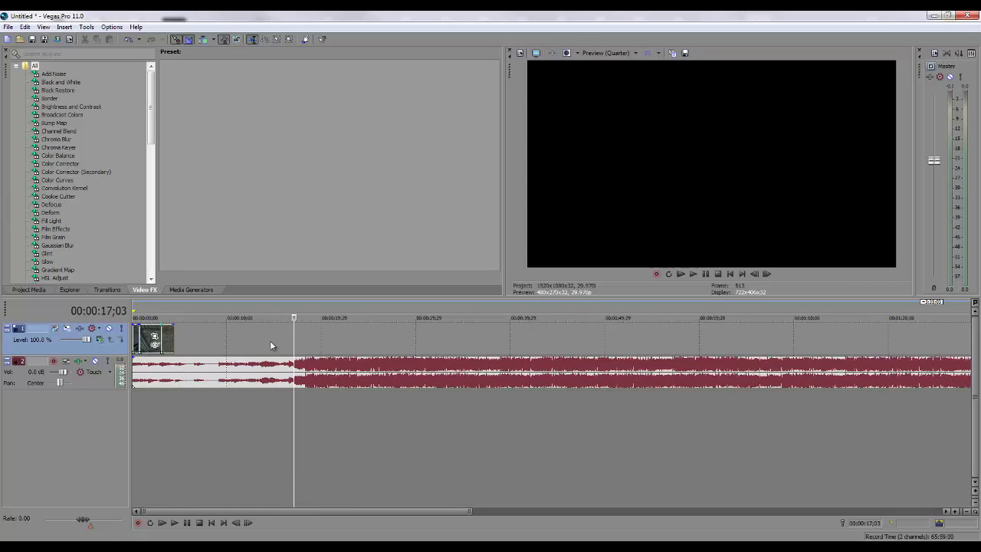
left_click(206, 343)
left_click(218, 347)
key("Right")
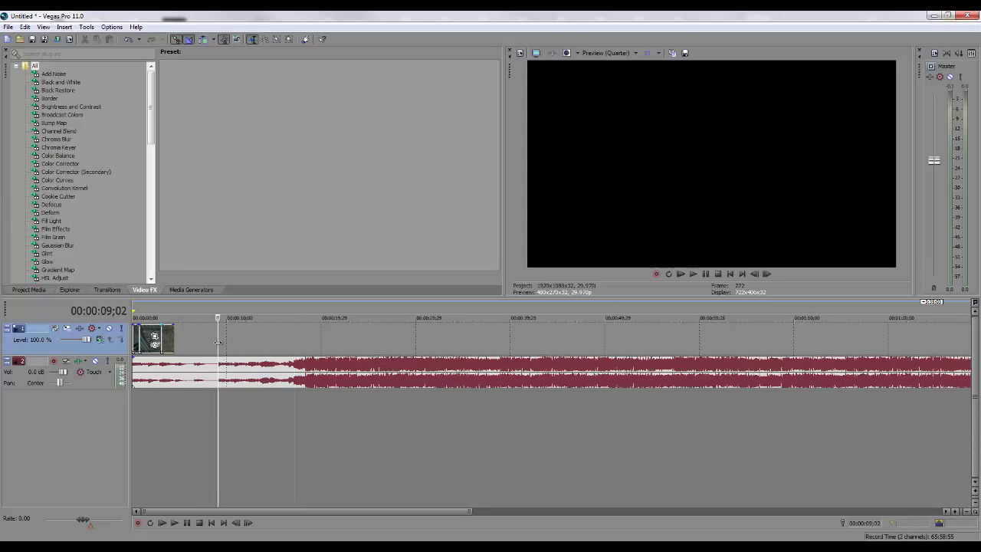
key("Right")
scroll(220, 369, "up", 4)
scroll(224, 382, "down", 3)
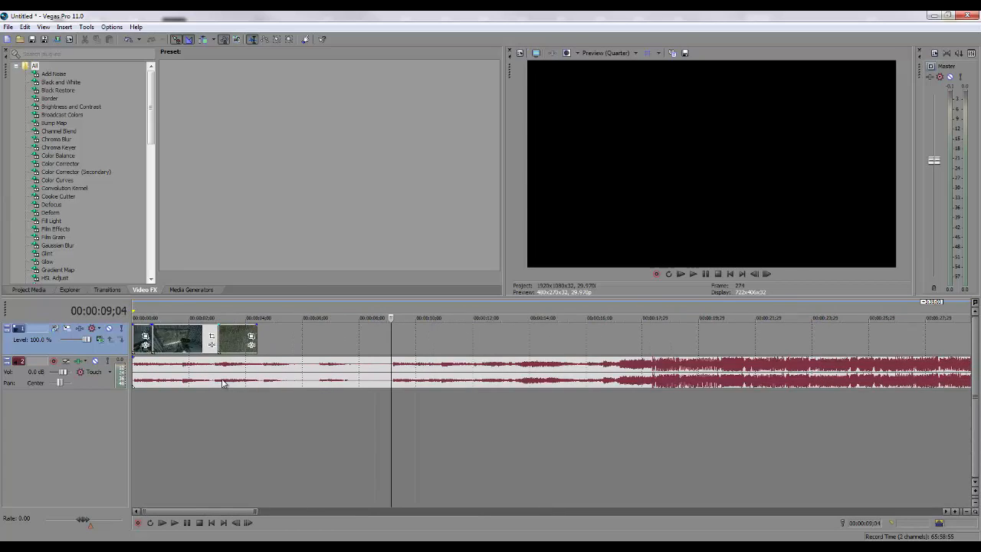
scroll(215, 369, "down", 2)
left_click(192, 341)
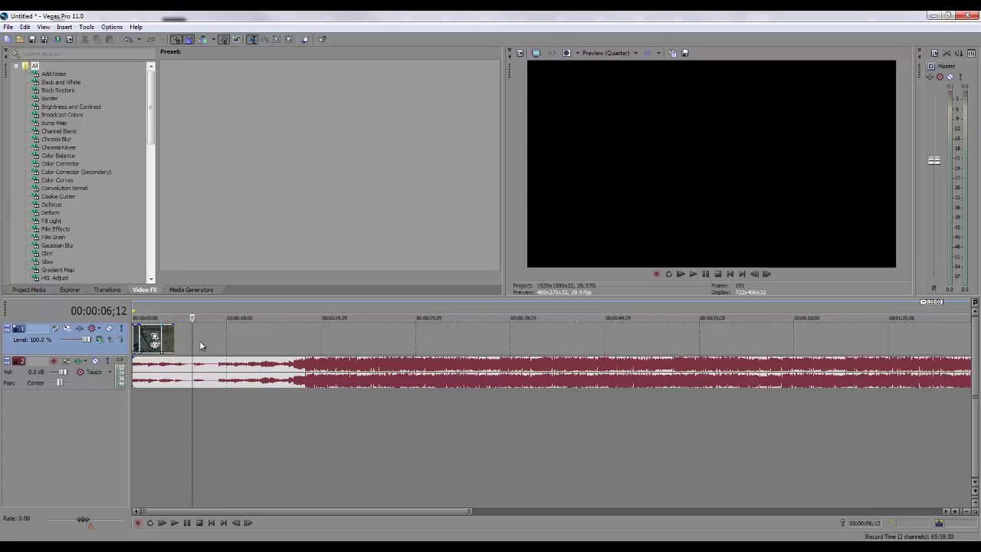
left_click(252, 340)
left_click(282, 335)
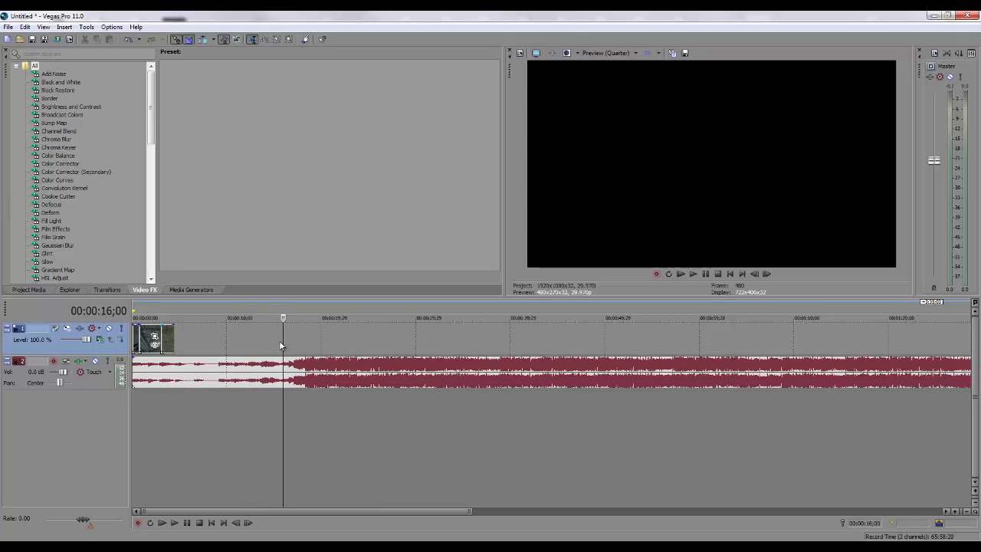
left_click(206, 341)
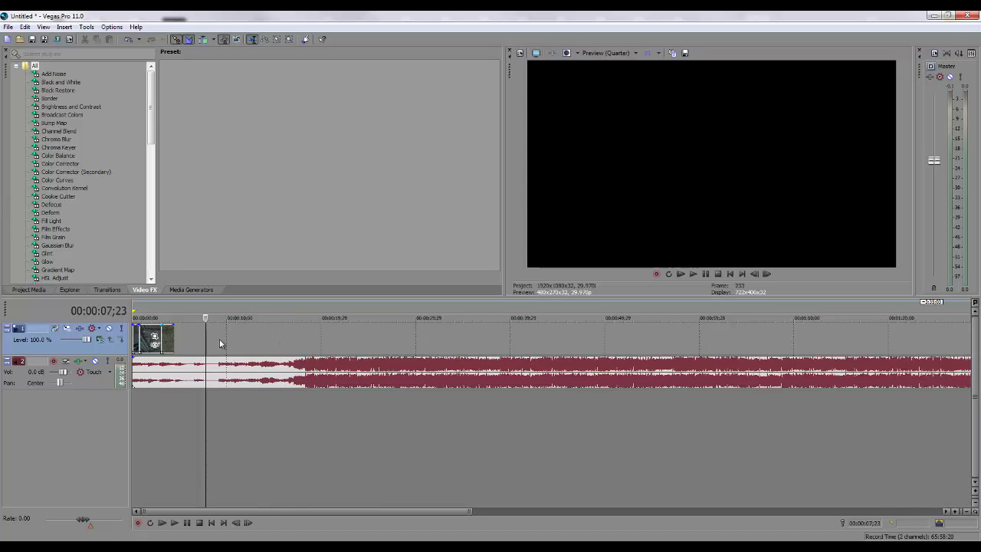
left_click(192, 341)
scroll(192, 340, "up", 5)
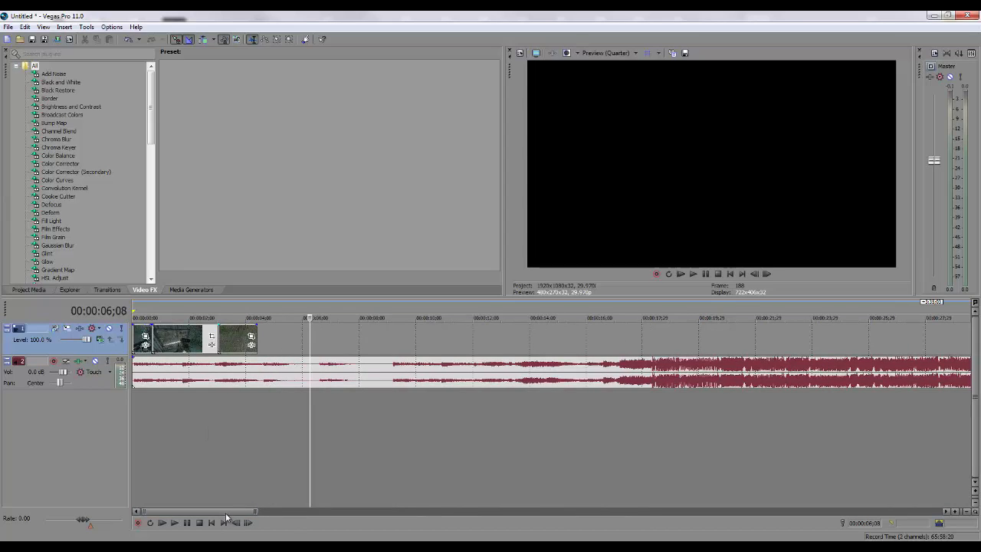
Step: Shift the music about 8.5 seconds later on its track and play the video clips without it from the start
left_click(137, 338)
left_click(174, 341)
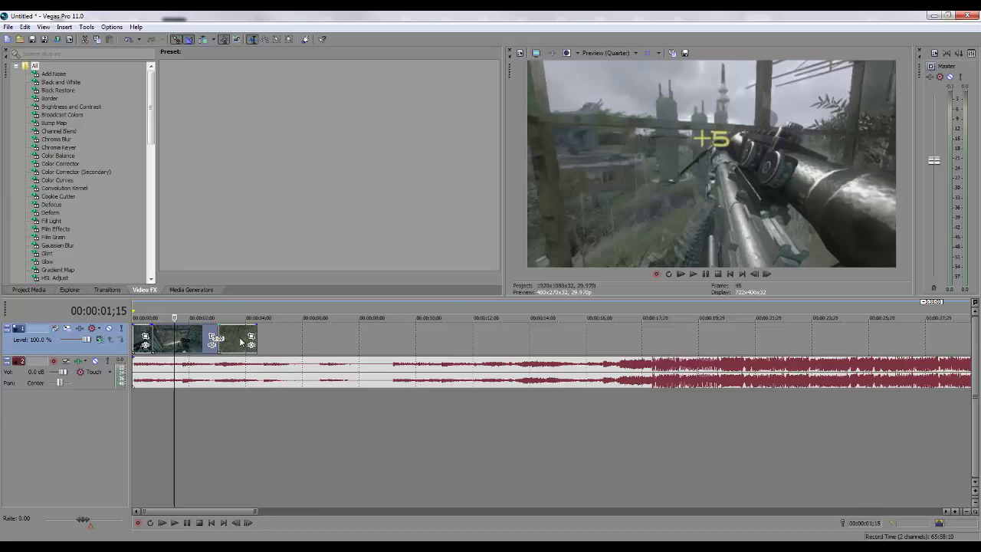
left_click(237, 339)
left_click(133, 338)
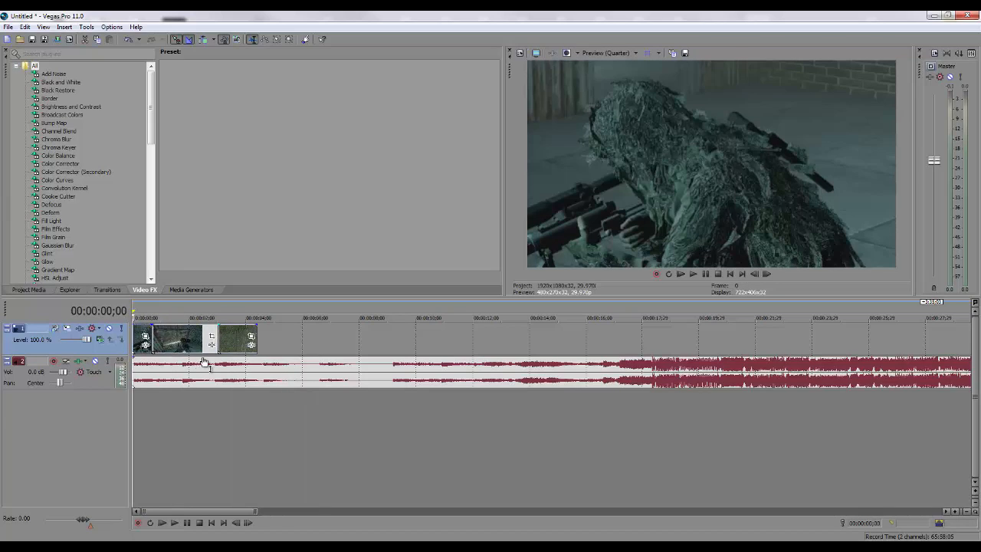
left_click_drag(184, 378, 475, 382)
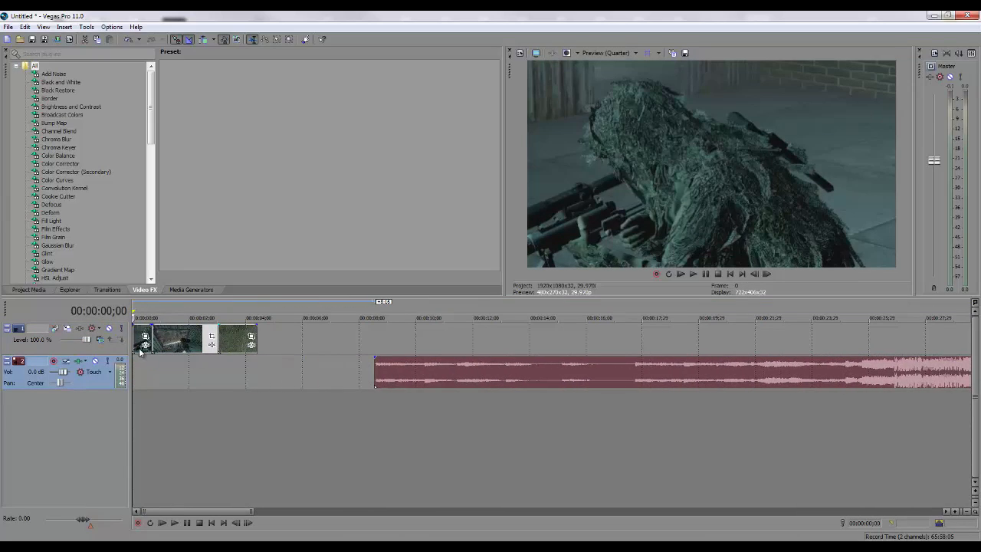
left_click(693, 275)
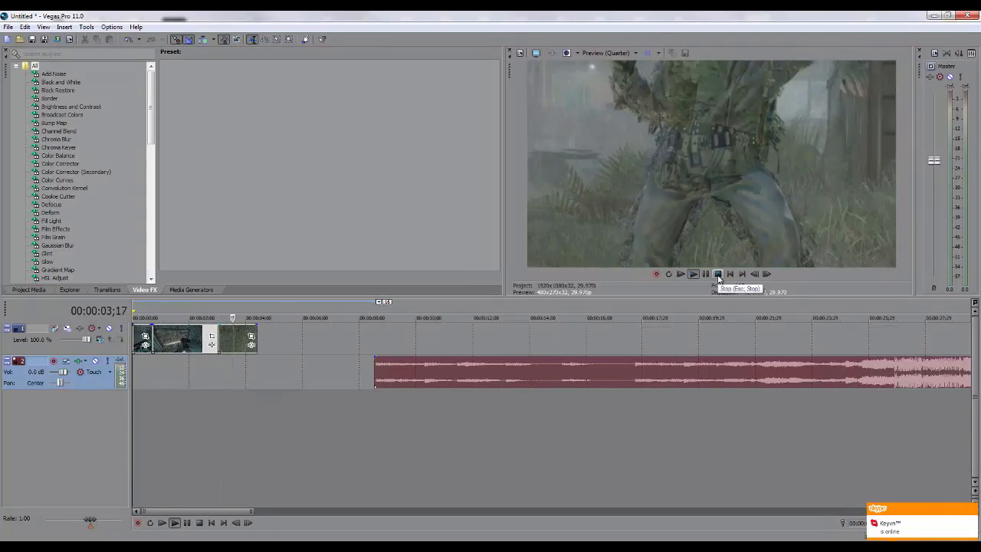
left_click(718, 274)
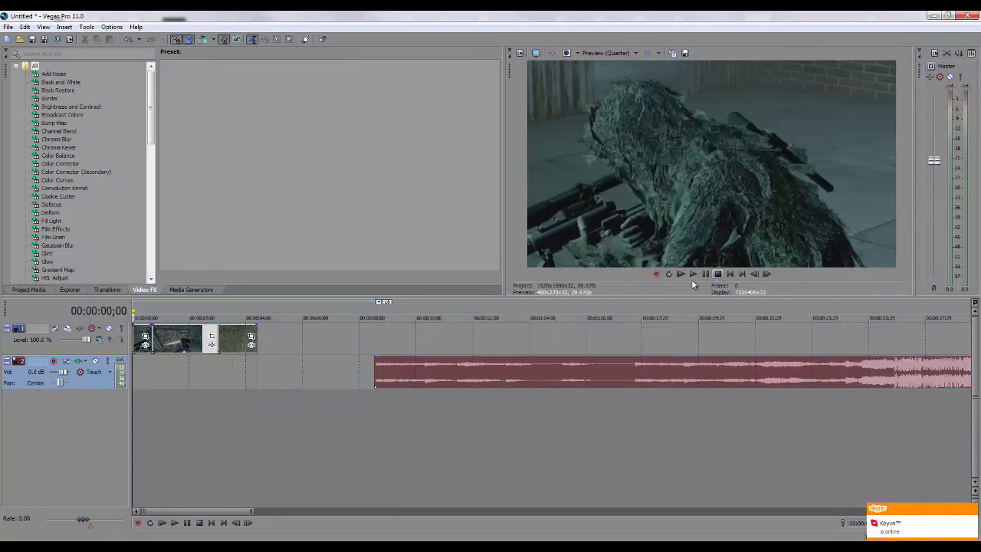
Step: Move the music event back to the start of the timeline
left_click(180, 339)
left_click(237, 342)
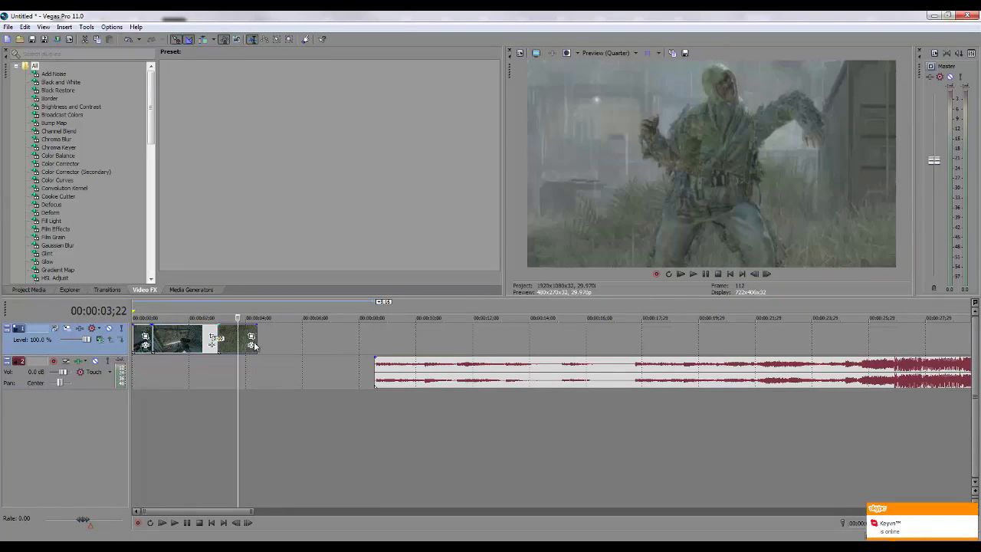
left_click_drag(437, 373, 220, 386)
Step: Split the music at 00:00:18;10, where the loud section starts
left_click(262, 342)
left_click(160, 372)
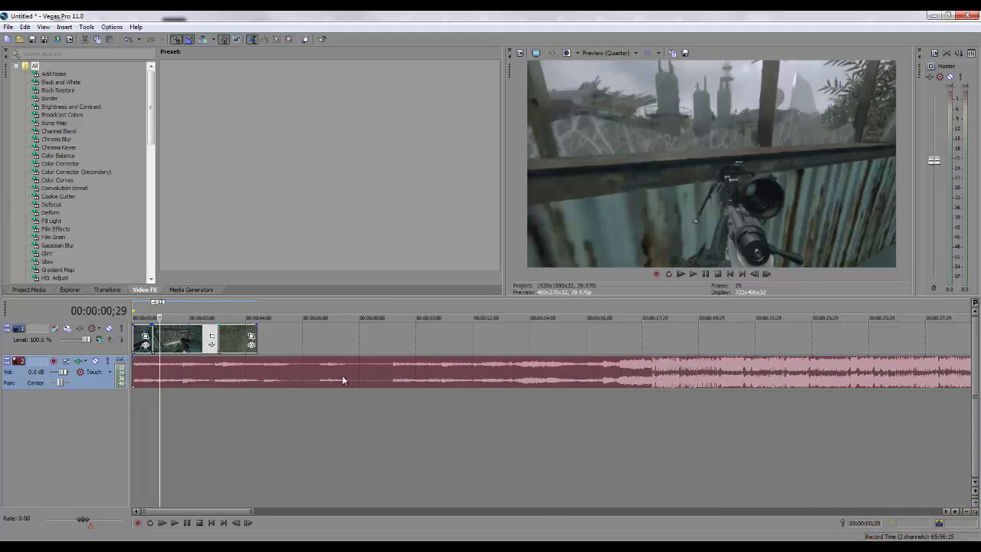
left_click(415, 374)
left_click(651, 365)
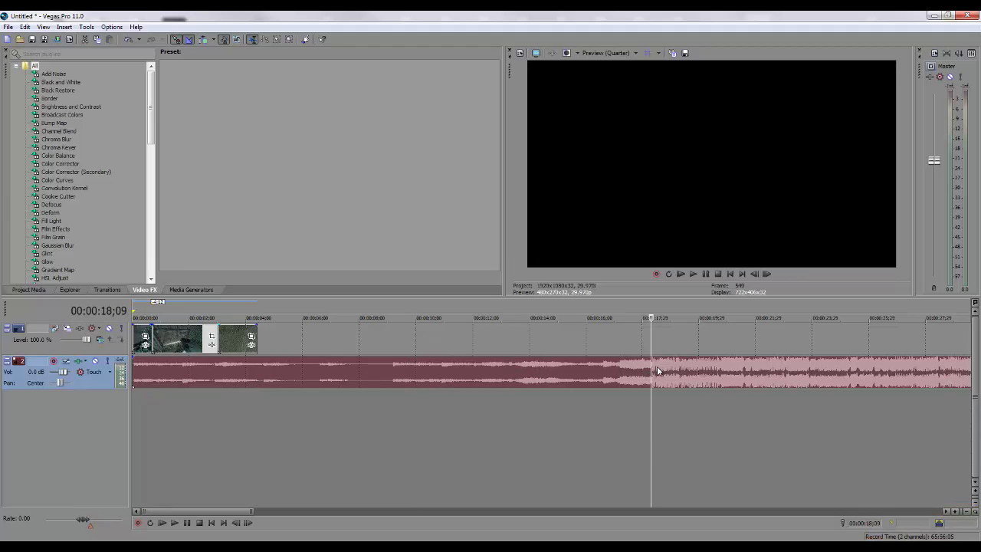
scroll(655, 377, "up", 2)
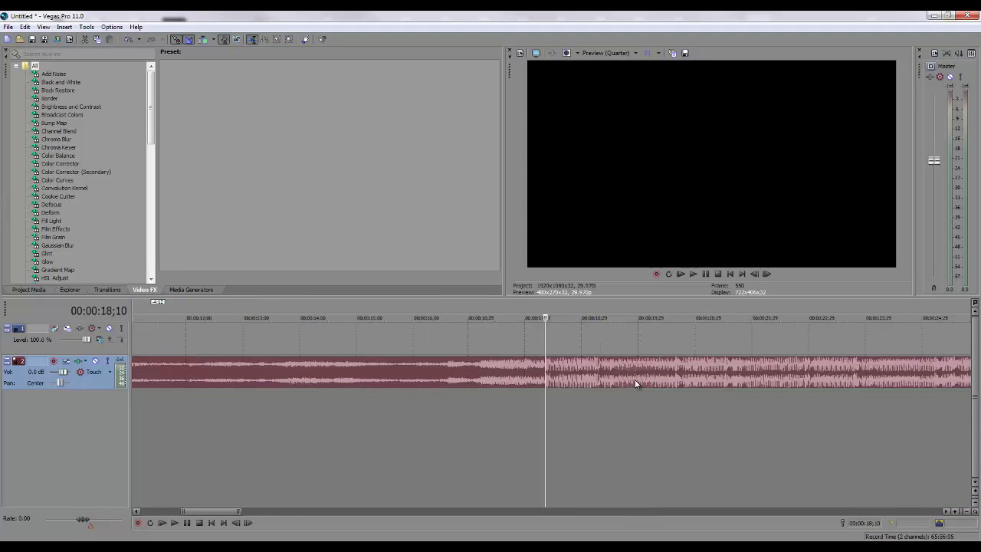
scroll(601, 381, "up", 1)
scroll(552, 366, "down", 3)
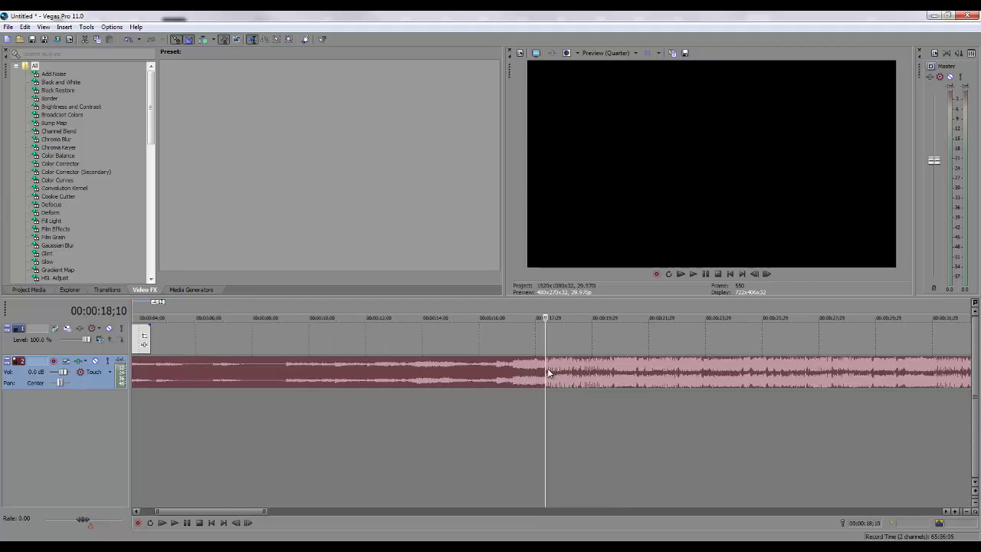
scroll(512, 374, "up", 1)
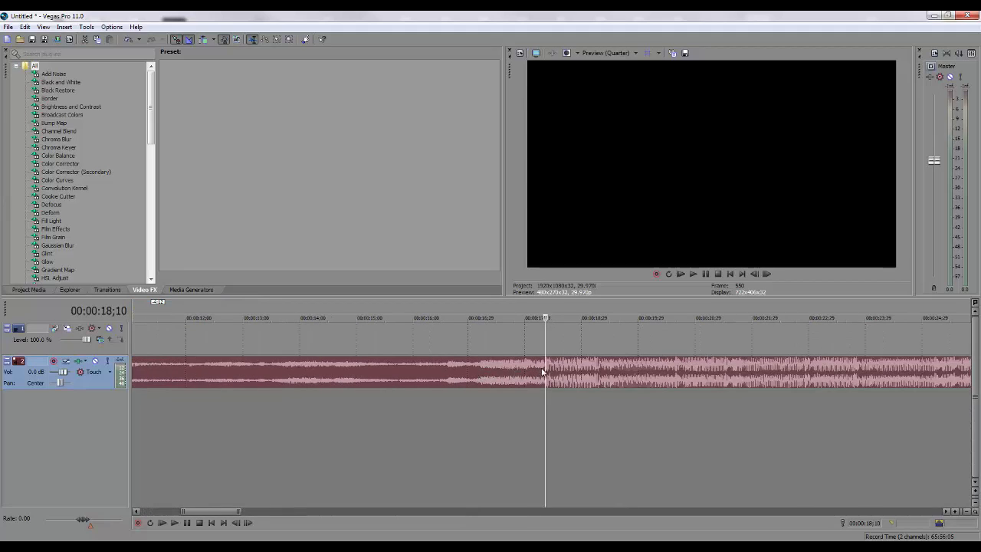
key("s")
Step: Delete the quiet intro before the split and place the remaining music at the start of the timeline
left_click(521, 373)
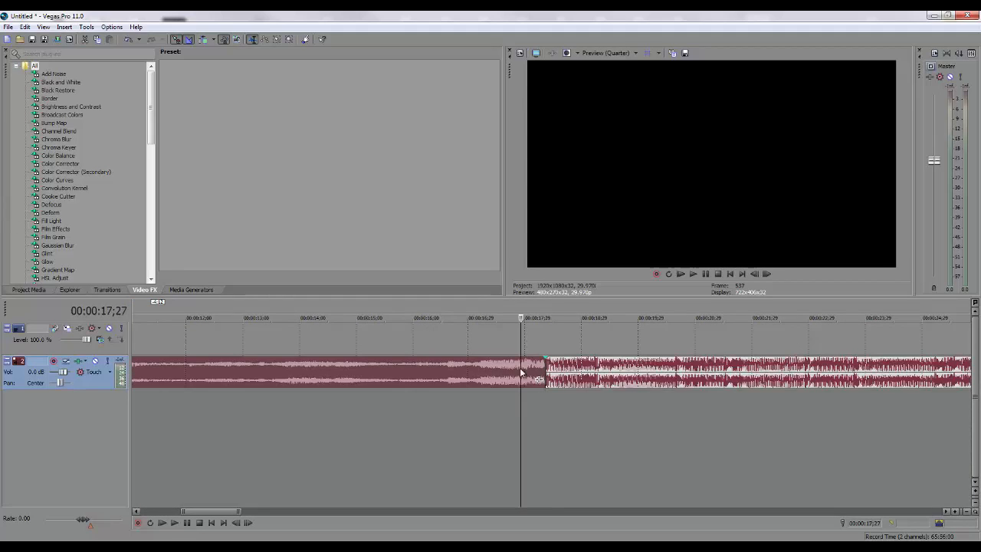
key("Delete")
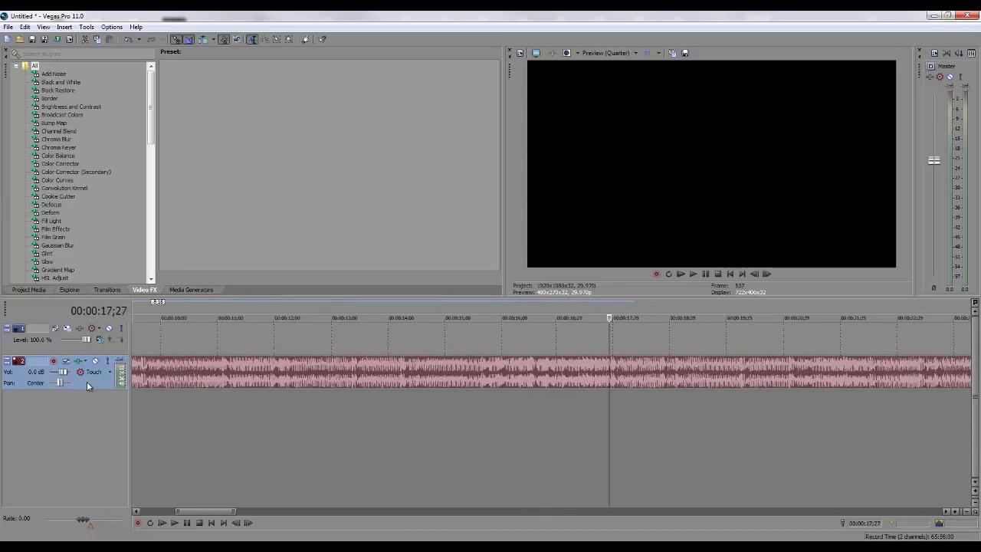
left_click_drag(91, 381, 131, 374)
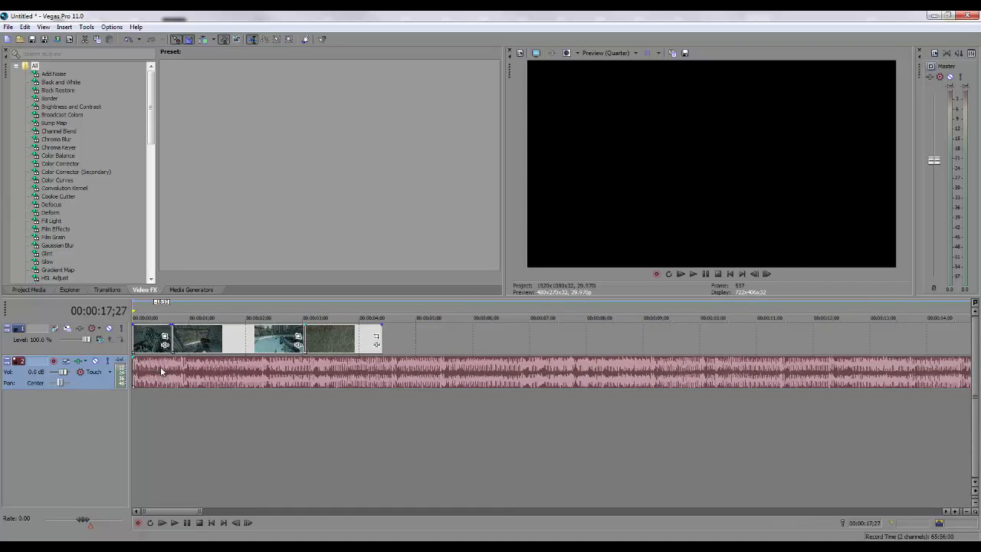
Step: Check the three video clips above the trimmed music, returning to the start of the timeline
left_click(132, 339)
key("space")
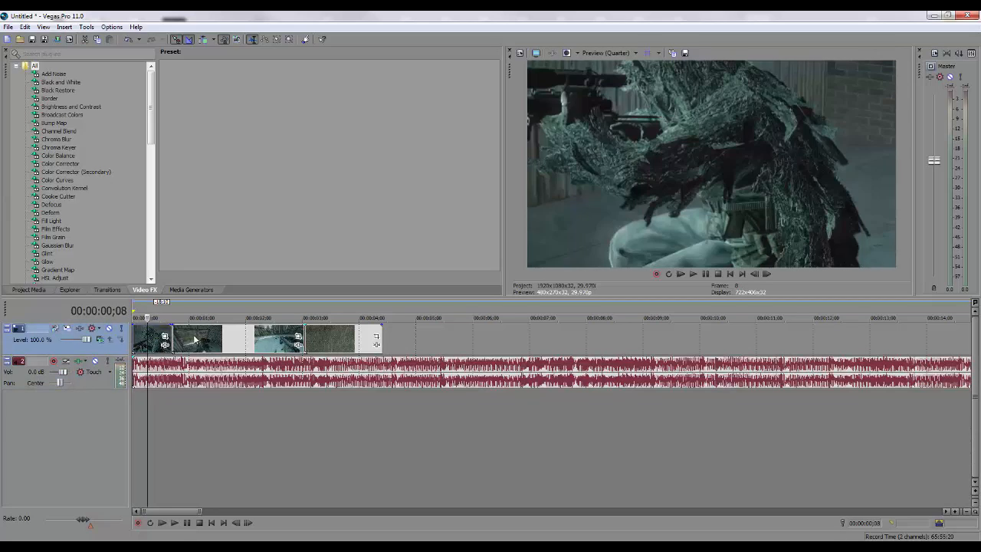
left_click(351, 340)
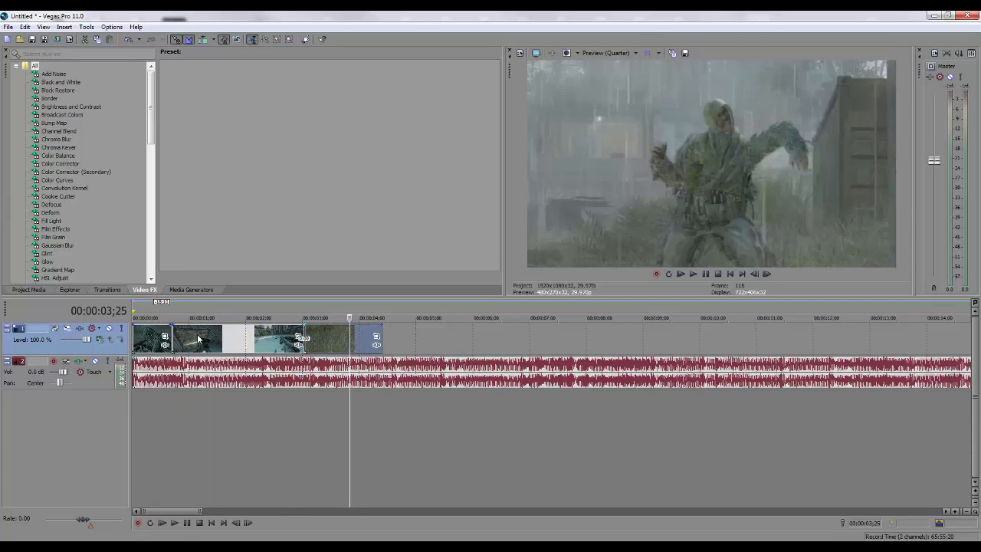
left_click(196, 336)
left_click(146, 337)
left_click(134, 338)
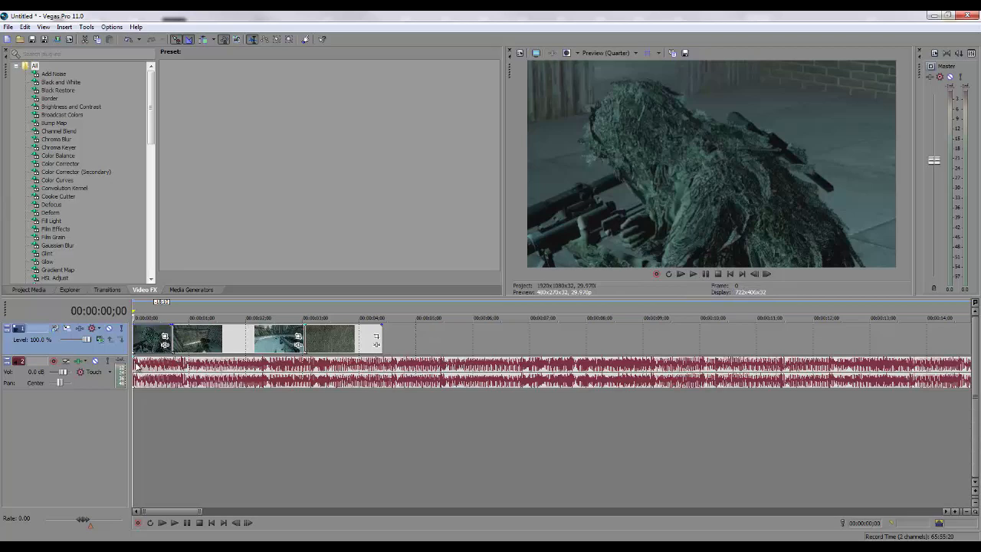
Step: Examine the beats in the music's waveform and play the clips with the music from the start
left_click(184, 365)
scroll(230, 368, "up", 3)
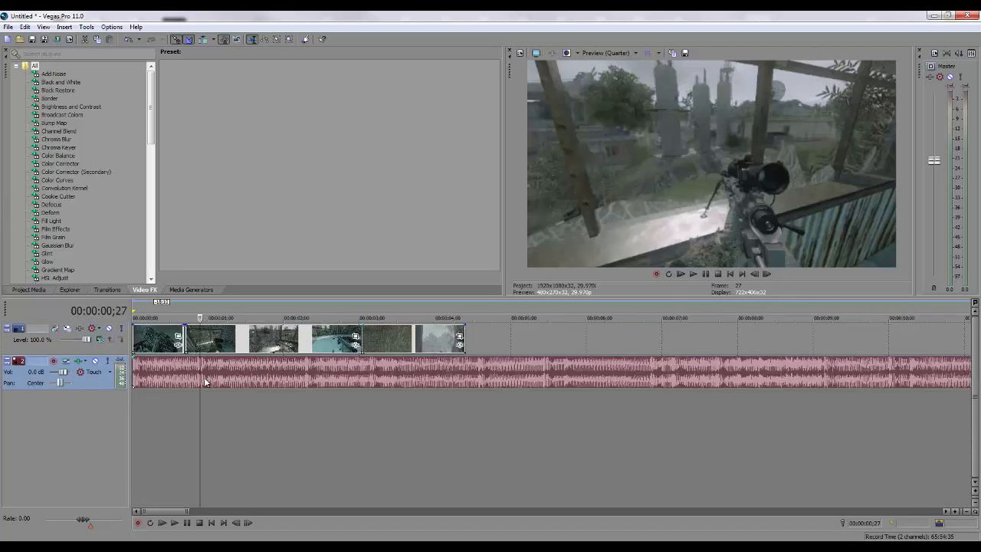
left_click(263, 365)
left_click(303, 366)
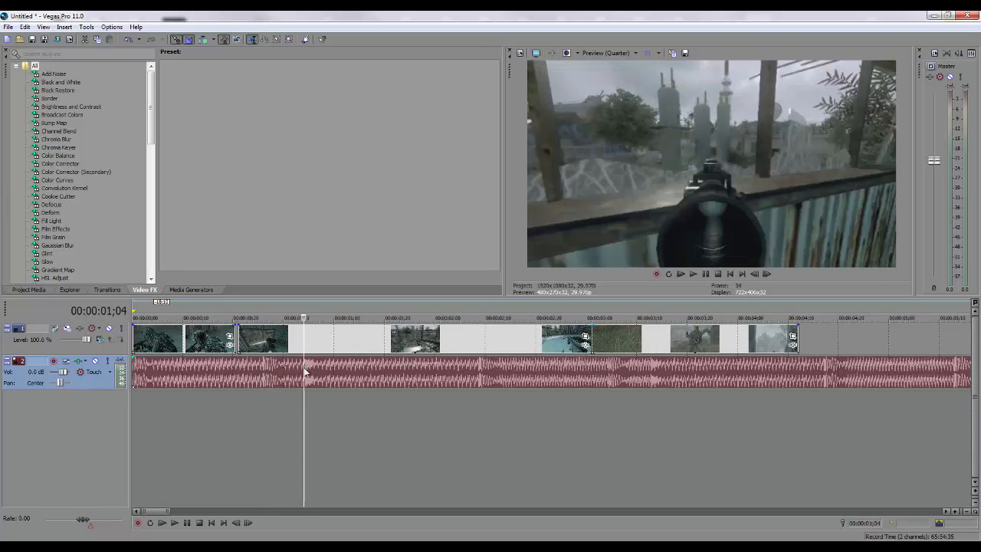
left_click(480, 367)
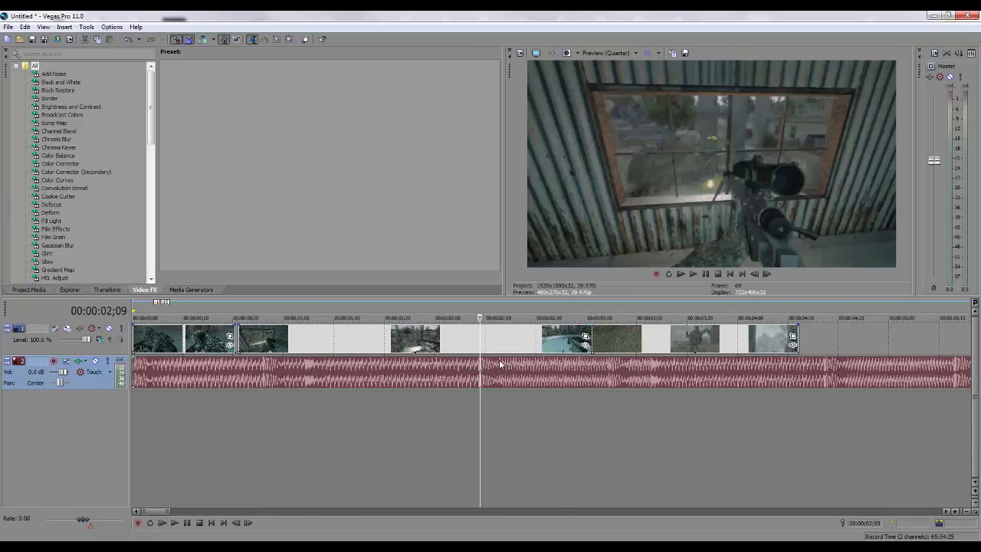
left_click(500, 362)
key("Home")
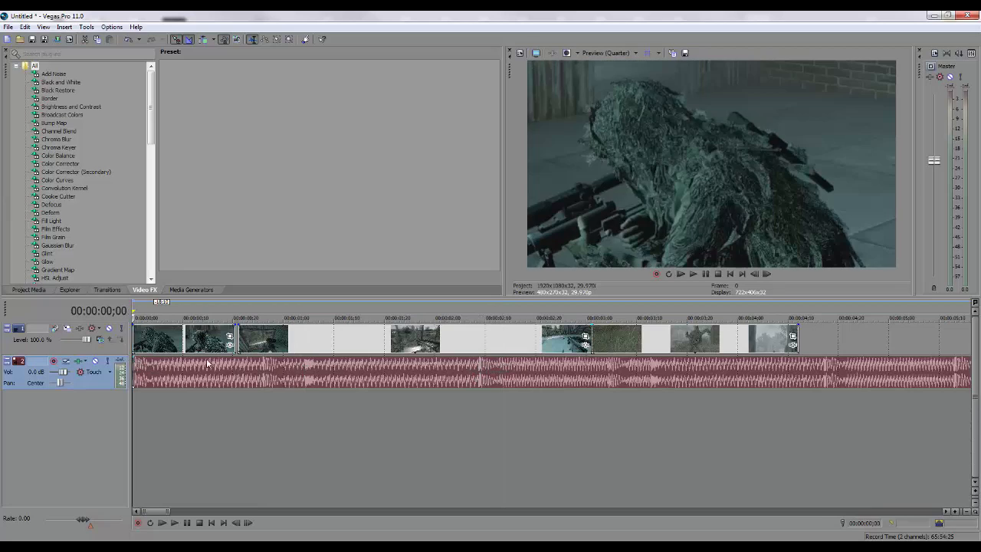
scroll(462, 381, "down", 2)
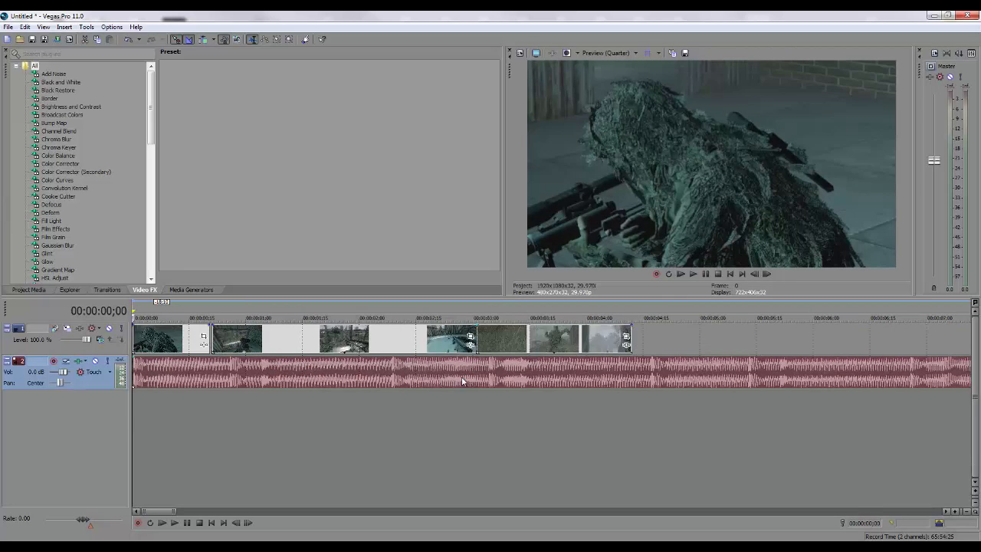
left_click(693, 274)
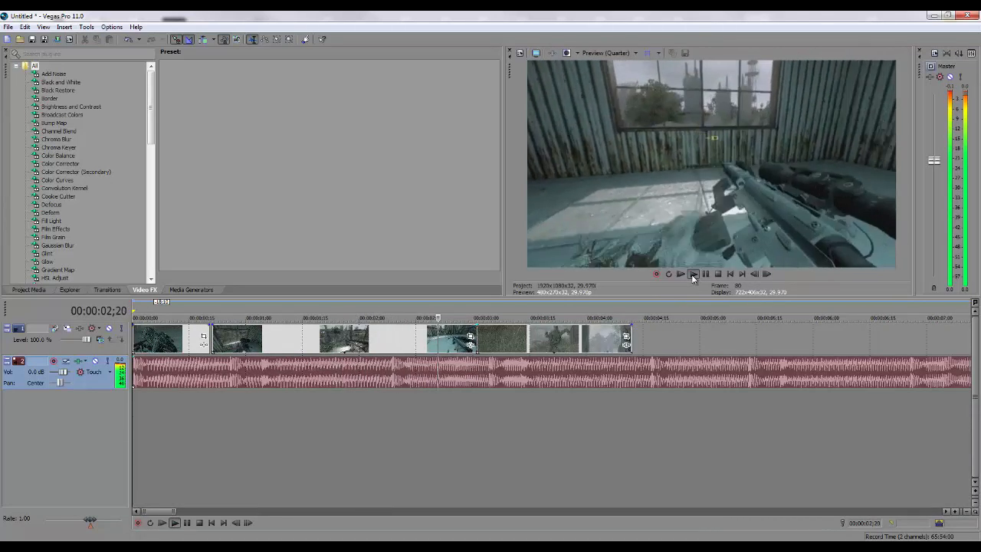
left_click(718, 275)
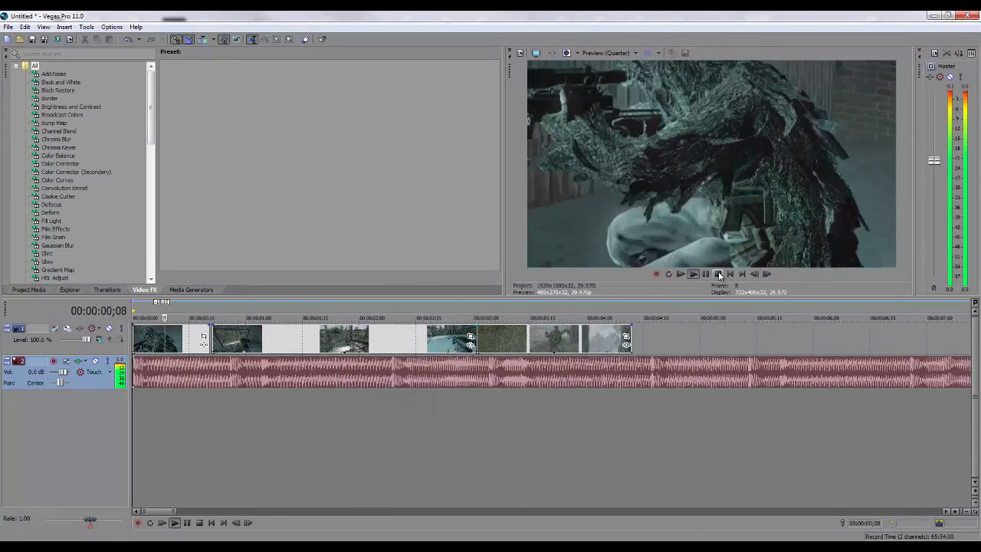
Step: Move the third clip to about 5 seconds and the second clip to about 2.5 seconds on the video track
left_click(171, 341)
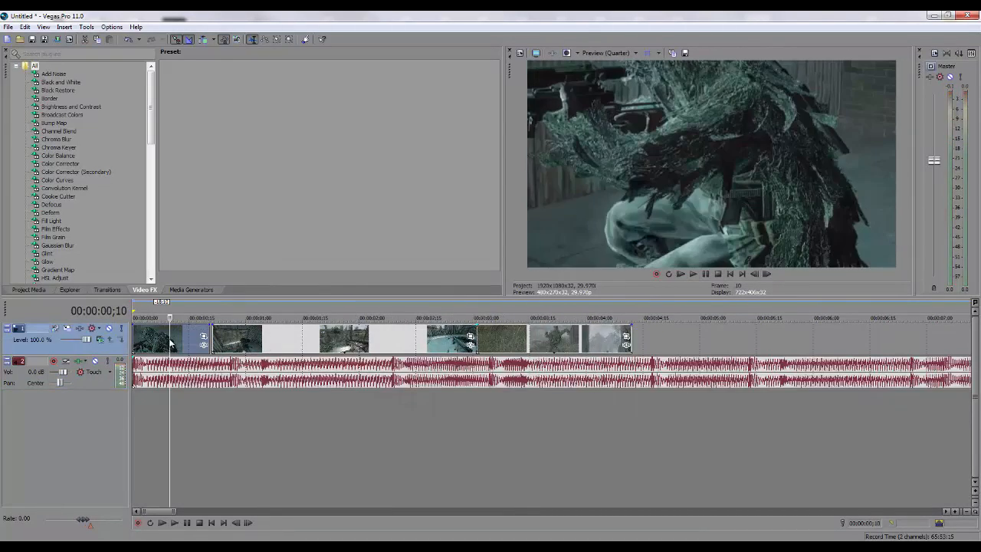
left_click(278, 340)
left_click(169, 339)
left_click(287, 337)
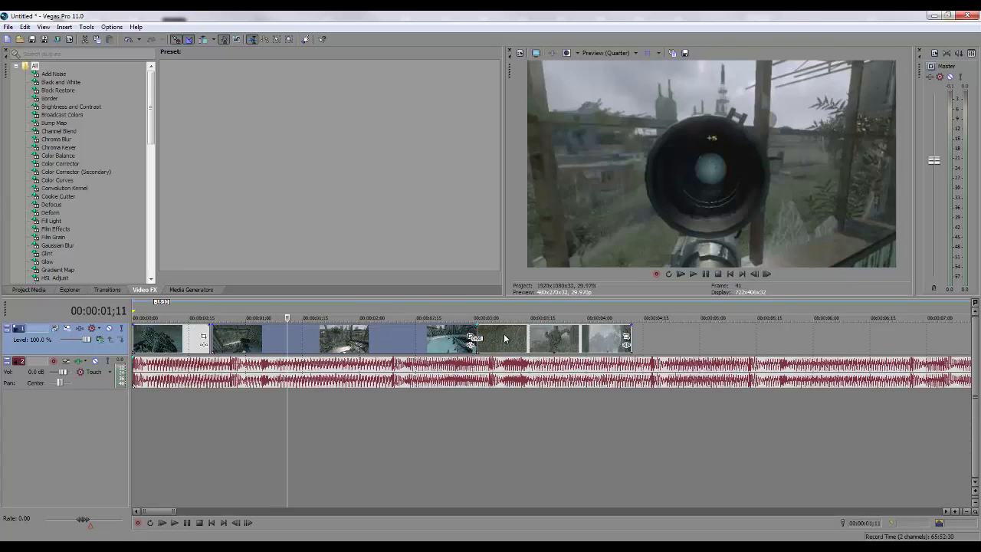
left_click_drag(504, 338, 707, 340)
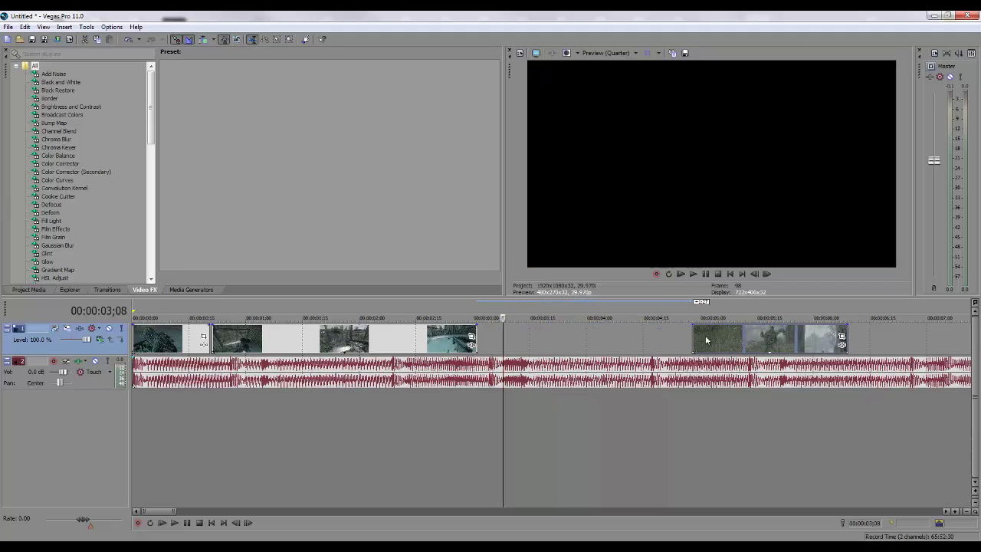
left_click_drag(360, 341, 561, 351)
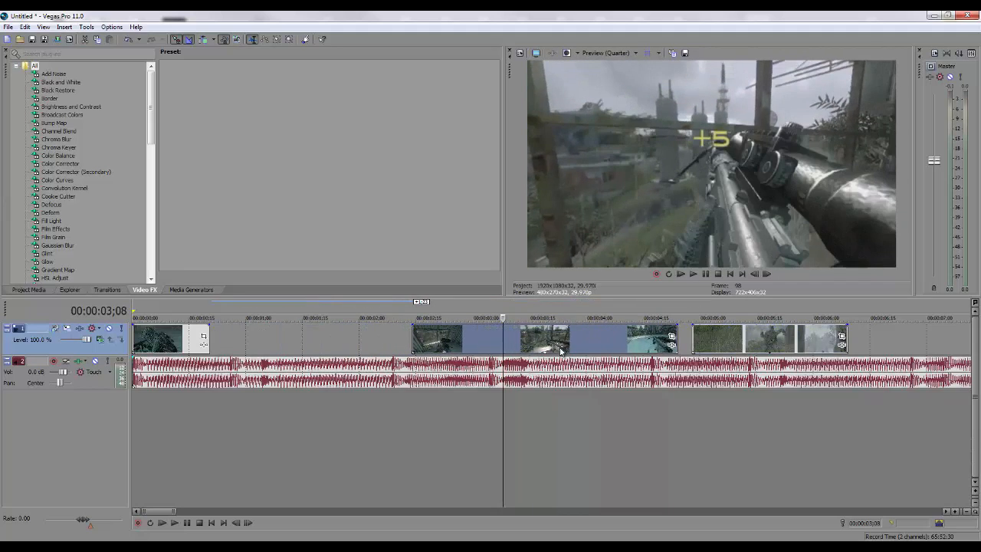
Step: Extend the end of the first video clip to the music beat at 00:00:00;26
left_click(231, 341)
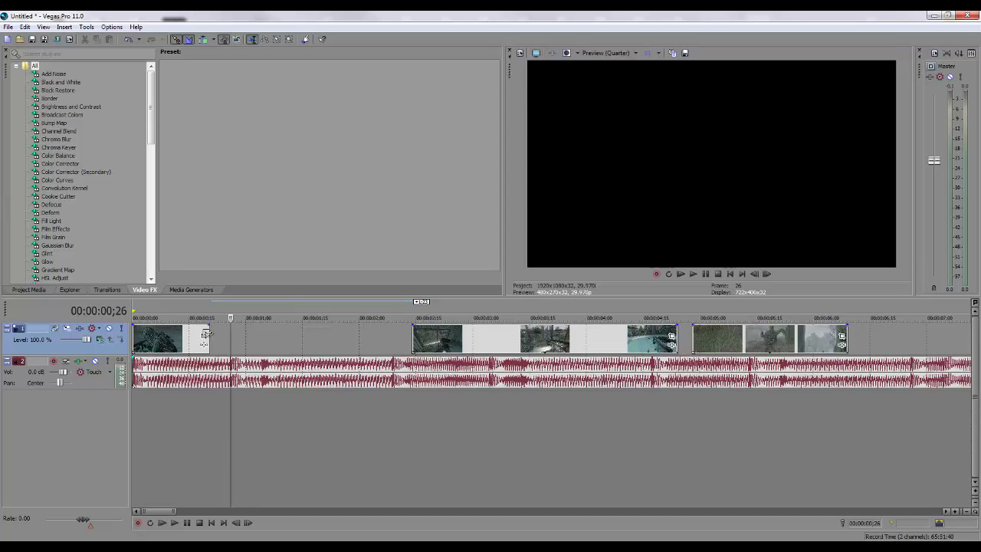
left_click(156, 339)
left_click(174, 336)
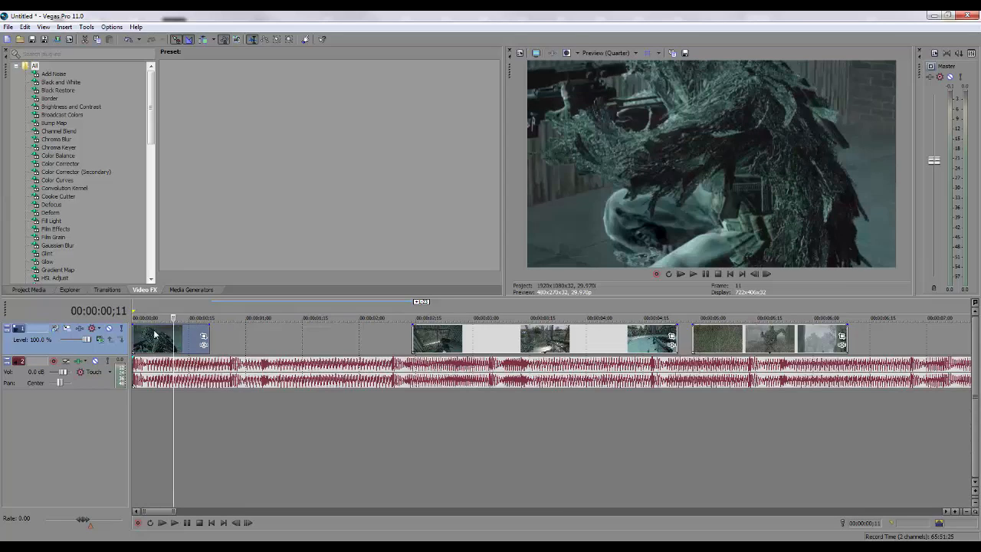
left_click(155, 336)
left_click_drag(194, 344, 230, 346)
left_click(231, 364)
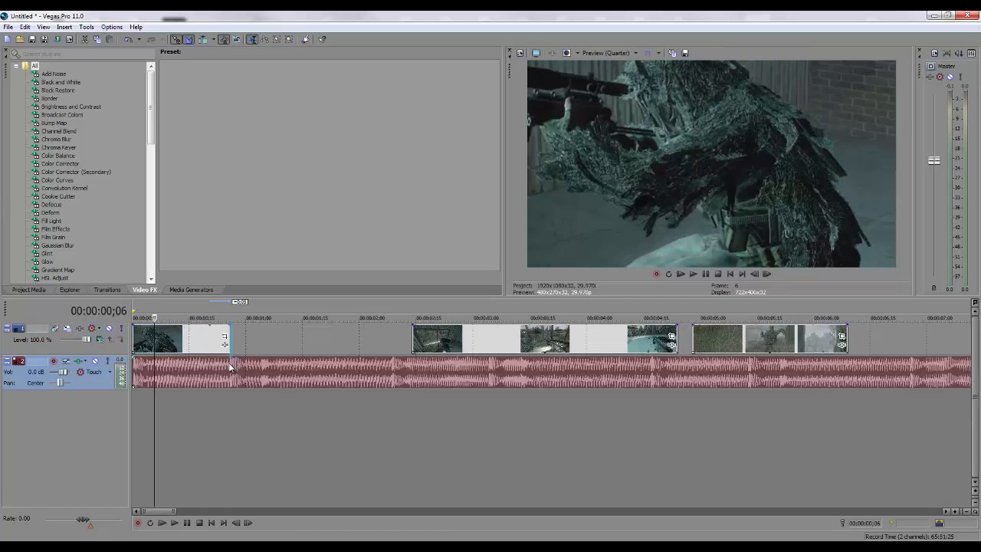
Step: Check the frames near the end of the extended first clip and play it with the music
scroll(229, 369, "up", 2)
scroll(231, 364, "down", 1)
scroll(227, 356, "down", 1)
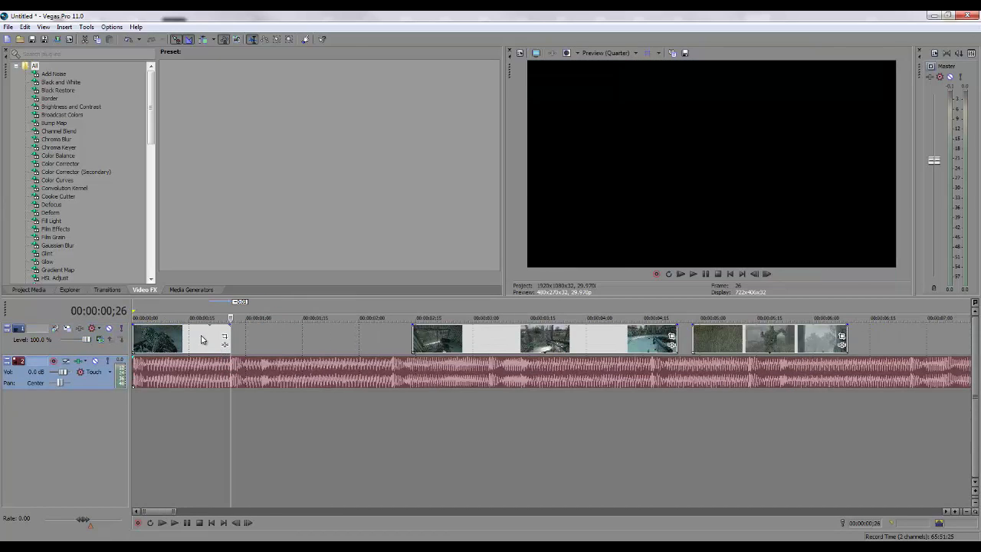
left_click(208, 337)
key("Right")
key("Right")
key("Right")
key("Right")
key("Left")
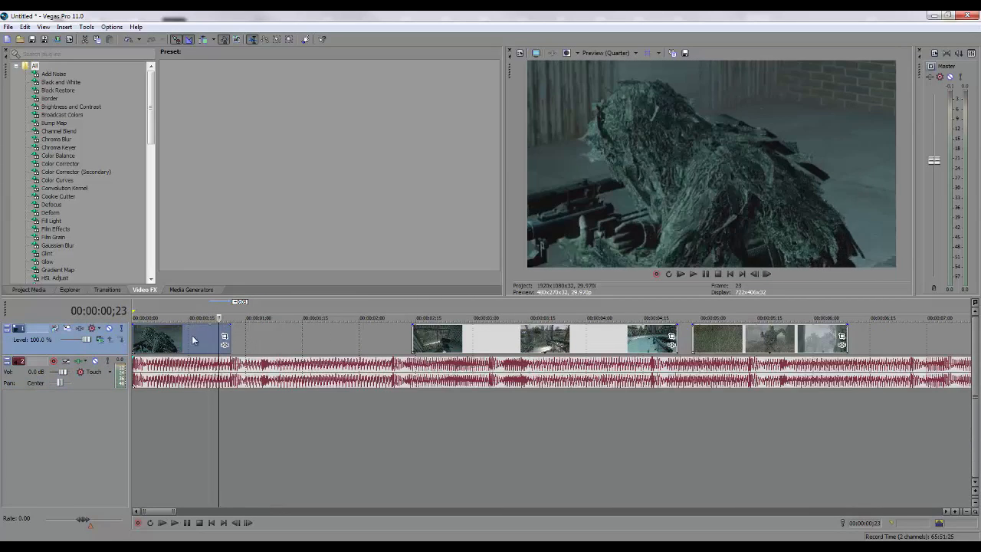
left_click(693, 273)
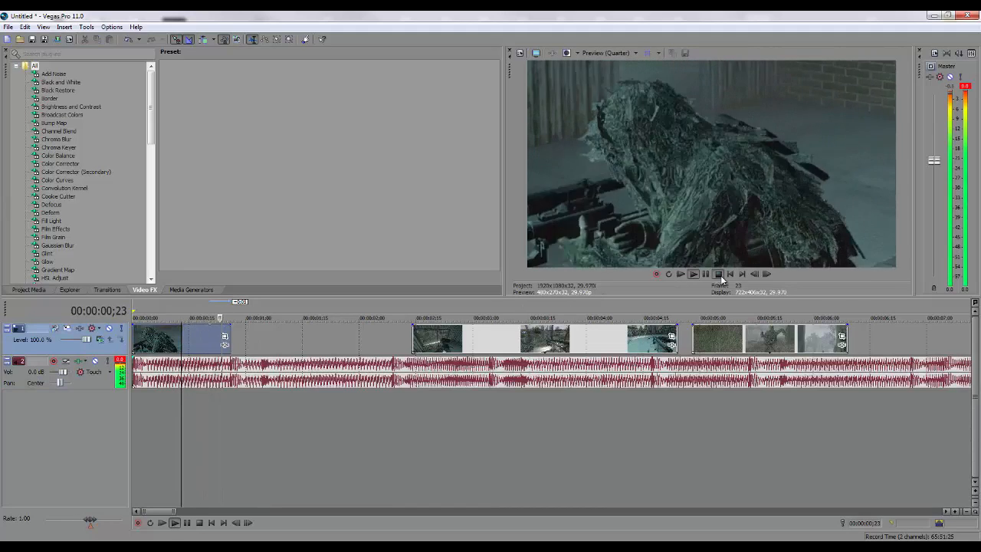
left_click(719, 275)
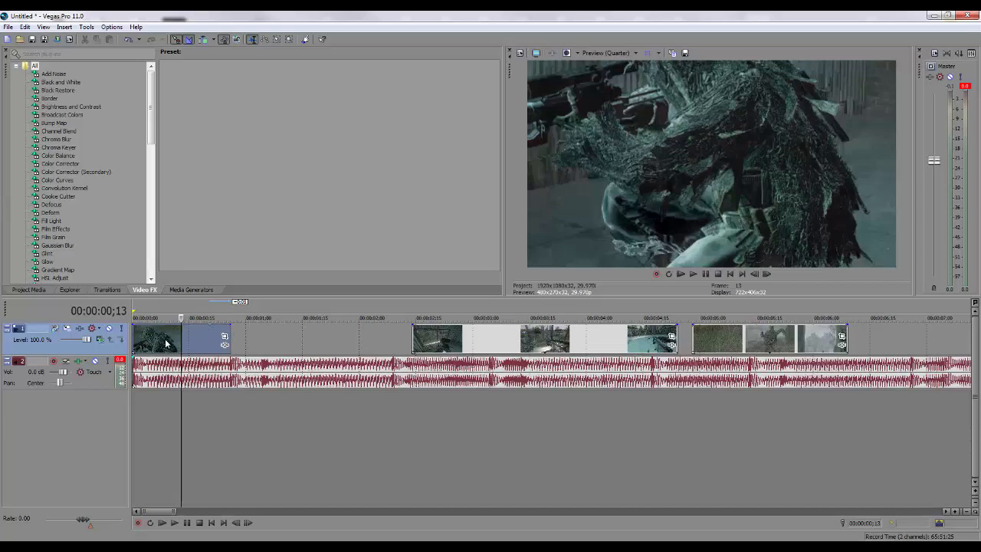
Step: Insert a velocity envelope on the first video clip
left_click(168, 337)
right_click(173, 336)
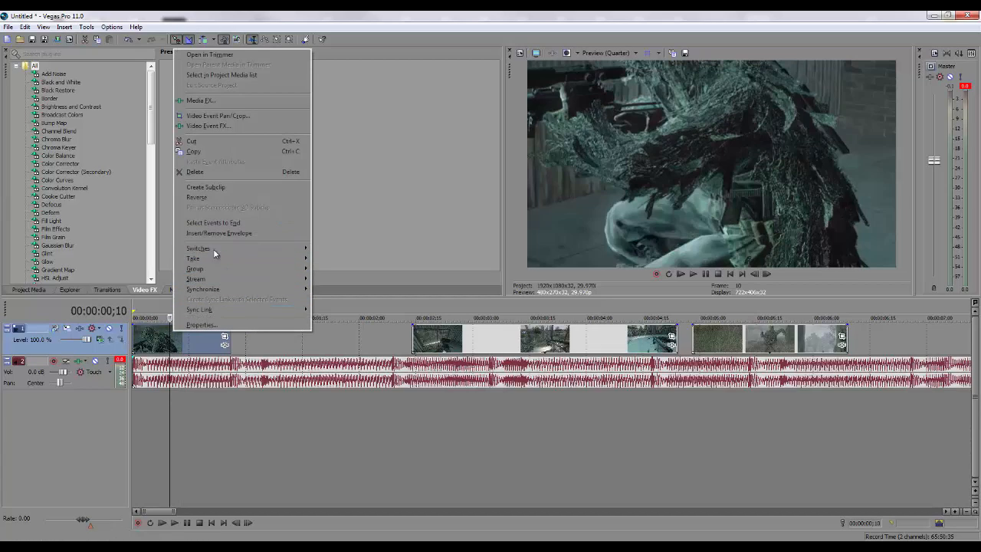
right_click(180, 346)
mouse_move(253, 245)
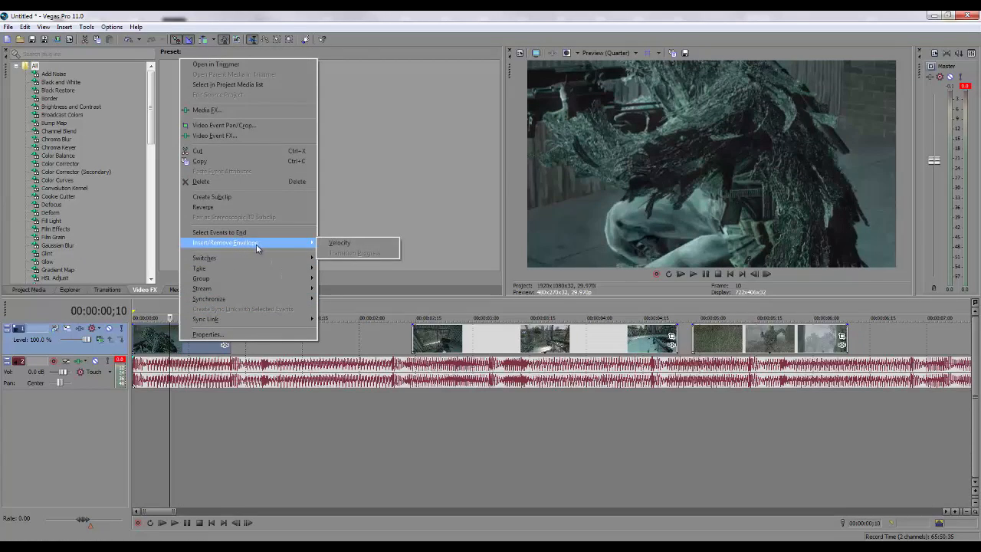
left_click(361, 245)
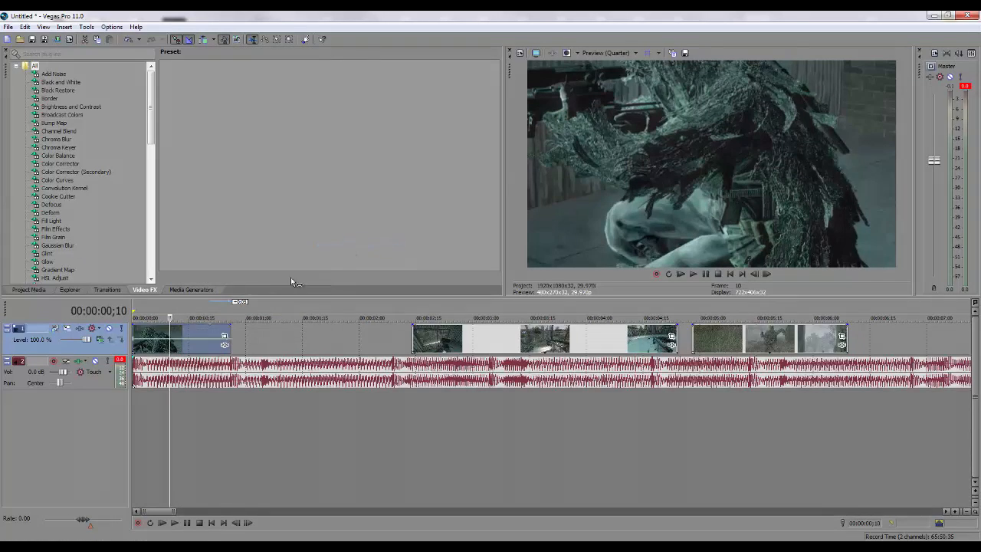
Step: Examine several frames along the first clip around its velocity line
left_click(163, 336)
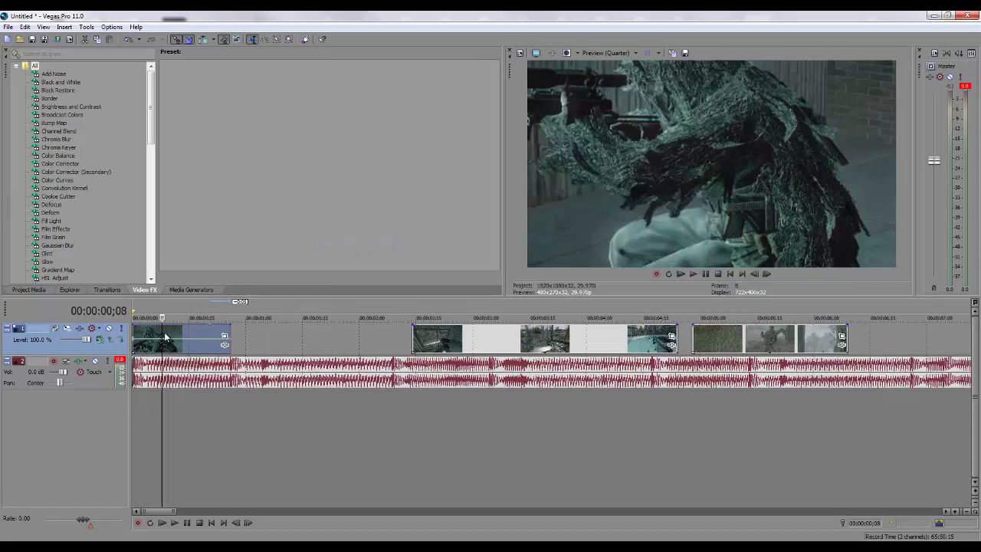
left_click(175, 334)
left_click(162, 335)
left_click(173, 335)
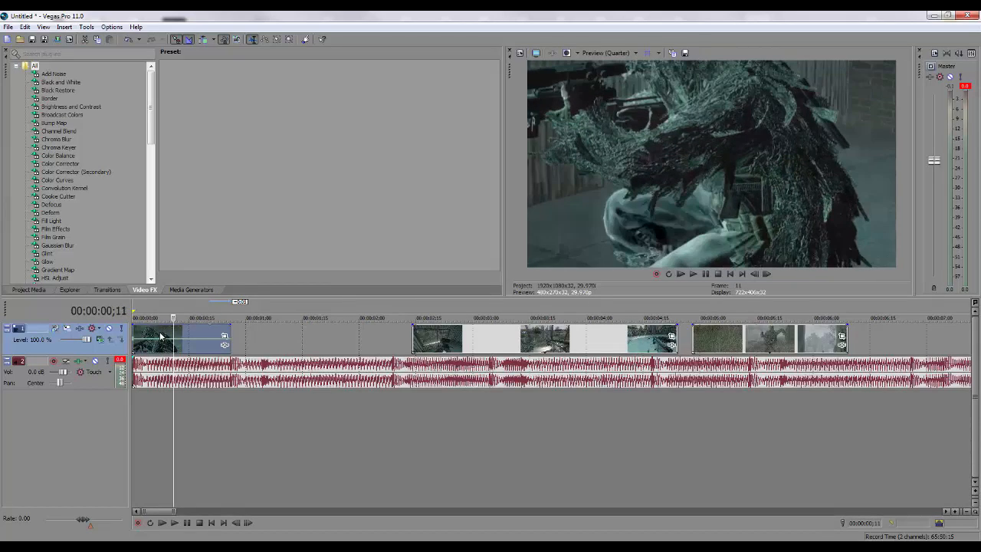
left_click(188, 334)
left_click(155, 335)
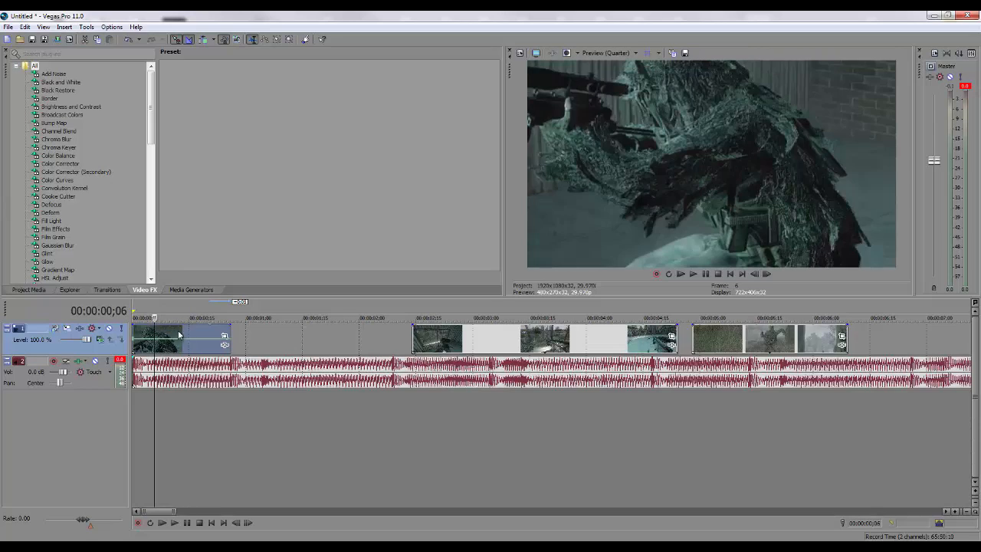
left_click(184, 335)
left_click(197, 334)
left_click(170, 335)
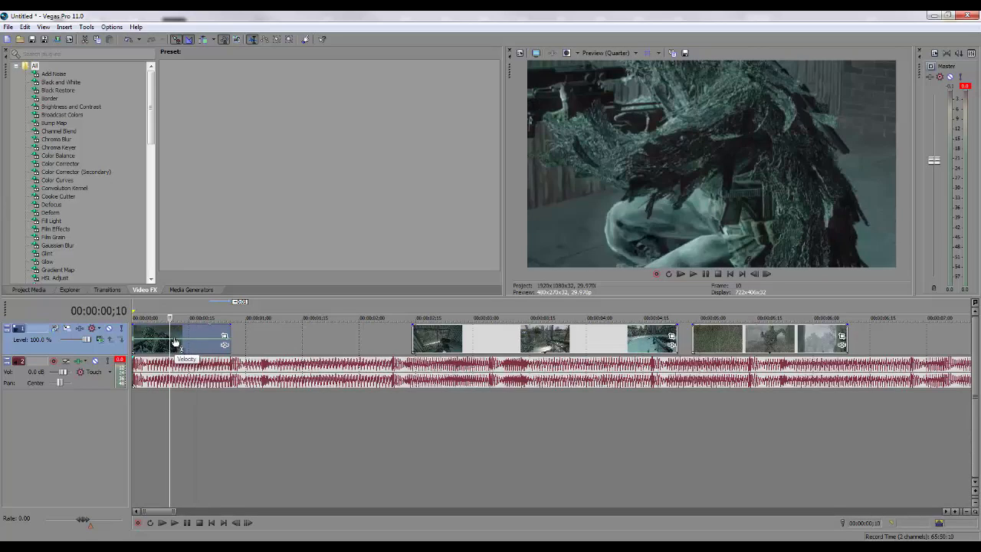
Step: Try slowing the whole first clip by lowering its velocity line, and play it from the start
left_click(176, 342)
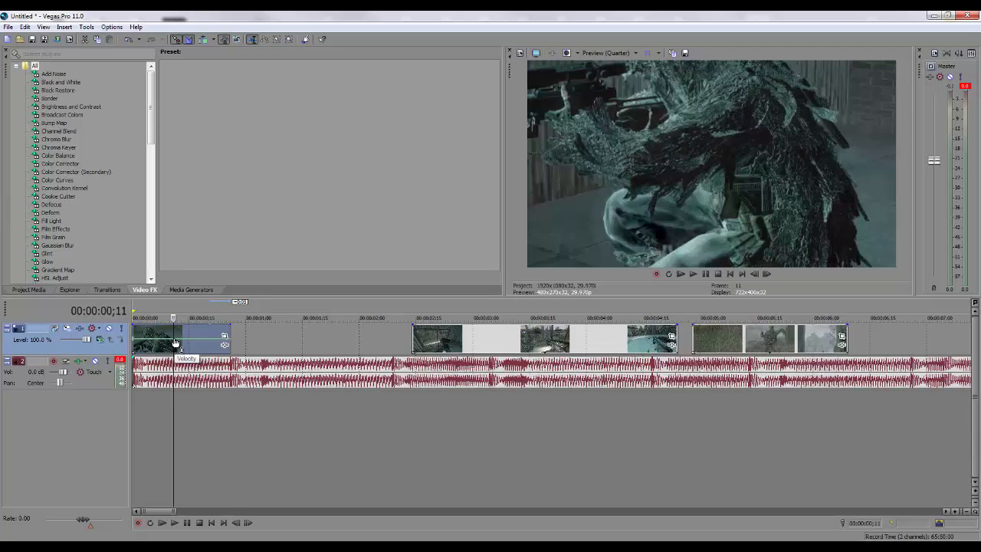
left_click_drag(175, 341, 175, 347)
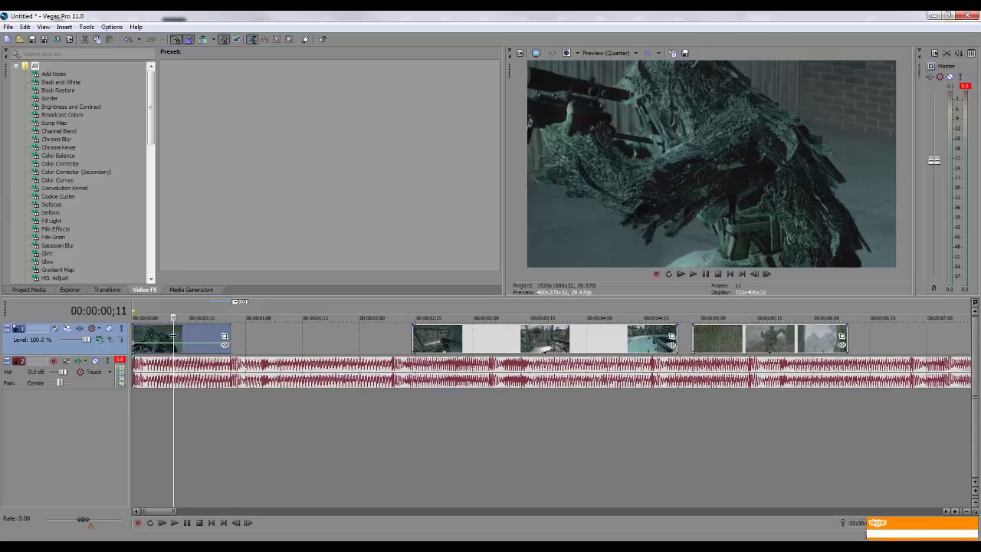
left_click(165, 340)
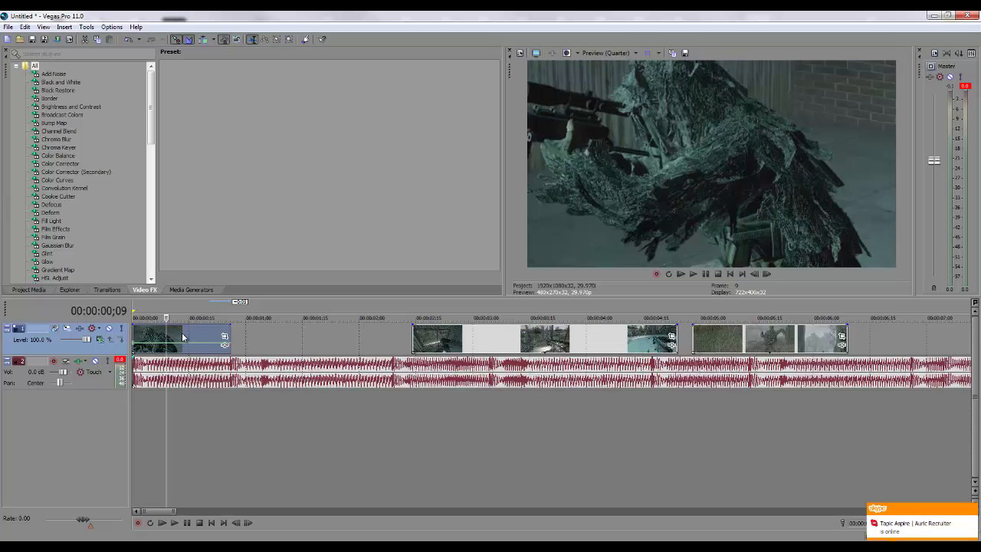
left_click(181, 333)
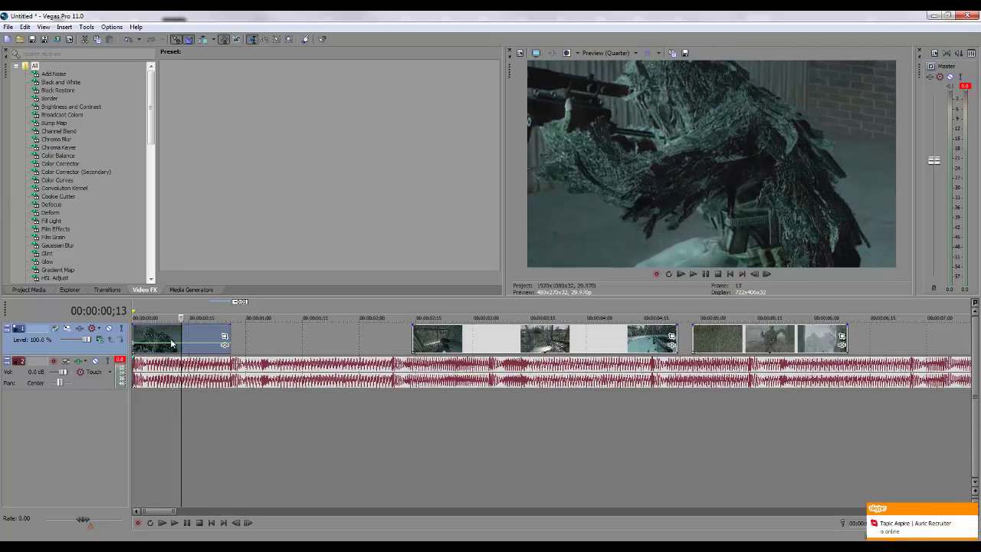
left_click(173, 343)
left_click_drag(176, 345, 176, 348)
left_click(134, 332)
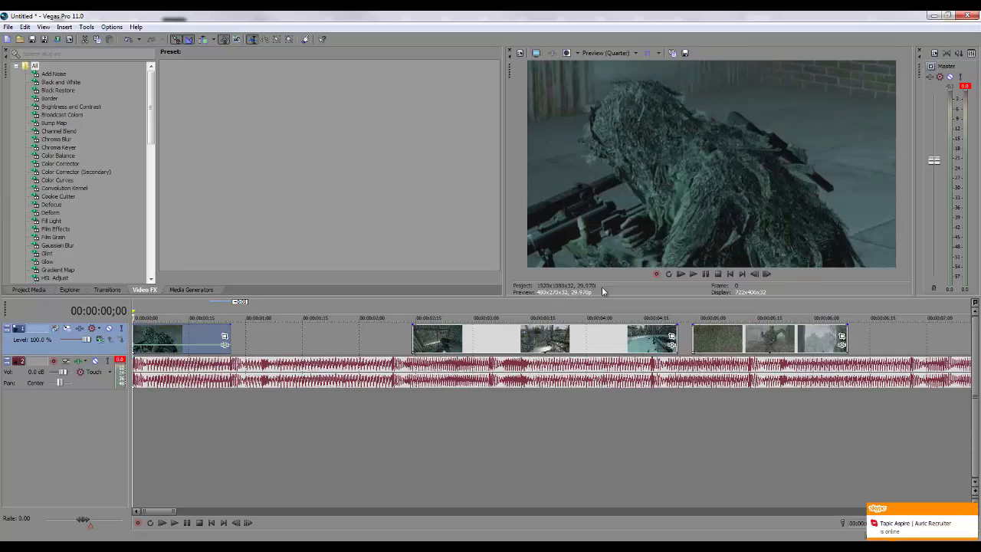
left_click(689, 275)
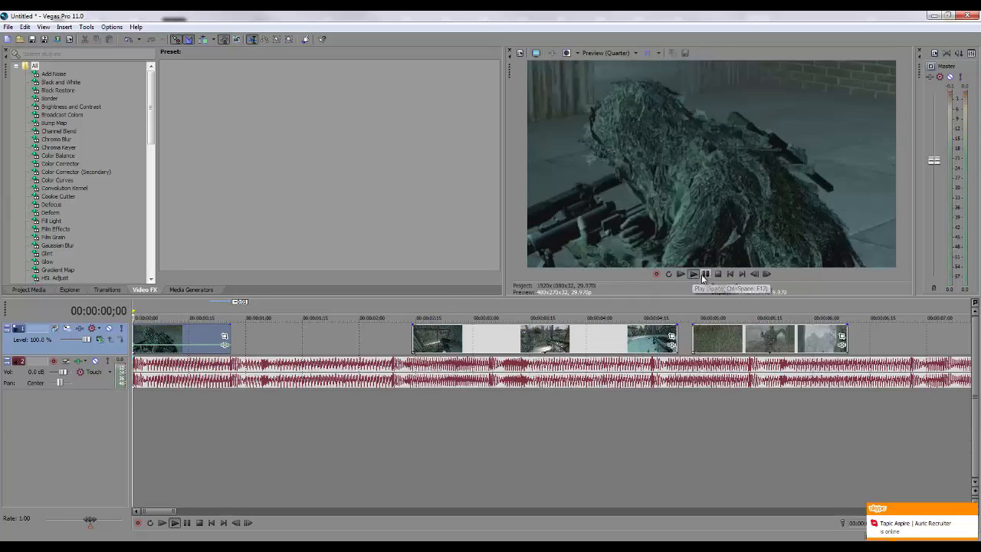
left_click(717, 275)
Step: Try a velocity curve on the first clip that starts fast, dips to 38% at 00:00:00;04 and rises near the end, and reset the envelope
left_click_drag(189, 343, 189, 330)
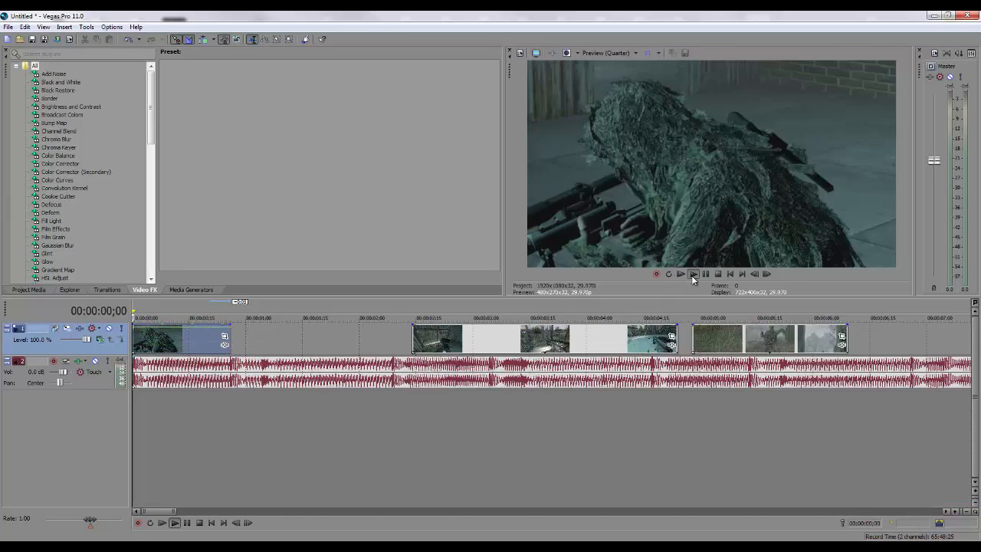
left_click(718, 275)
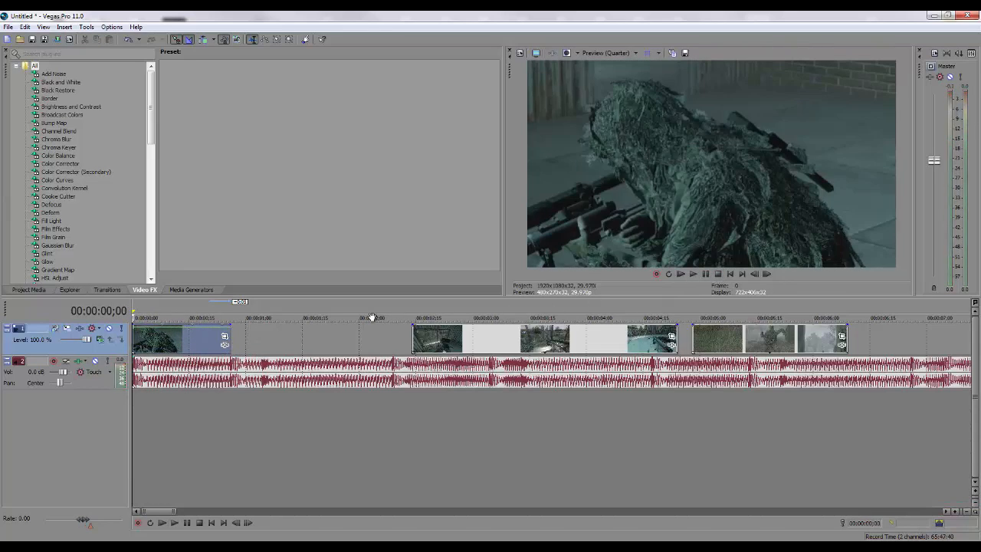
left_click_drag(190, 331, 152, 350)
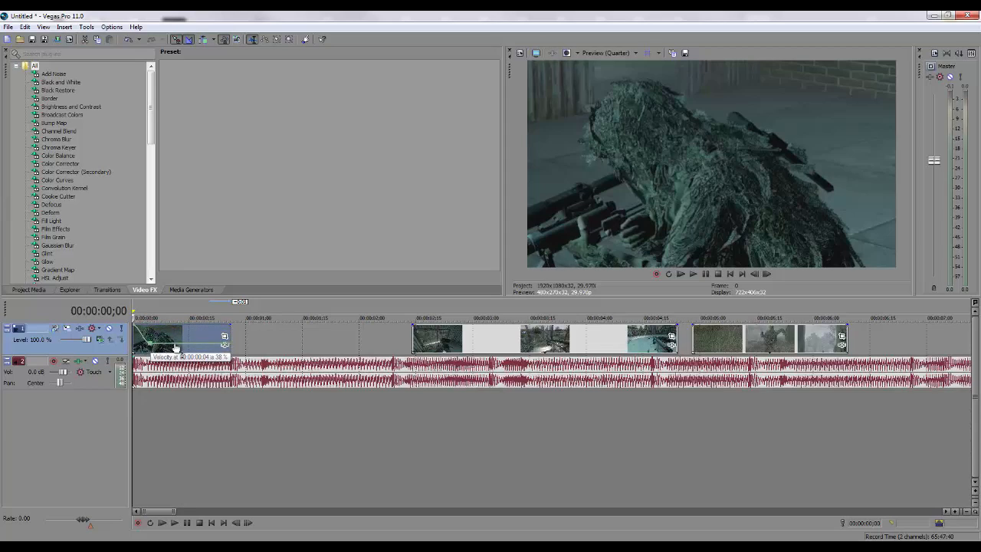
double_click(209, 346)
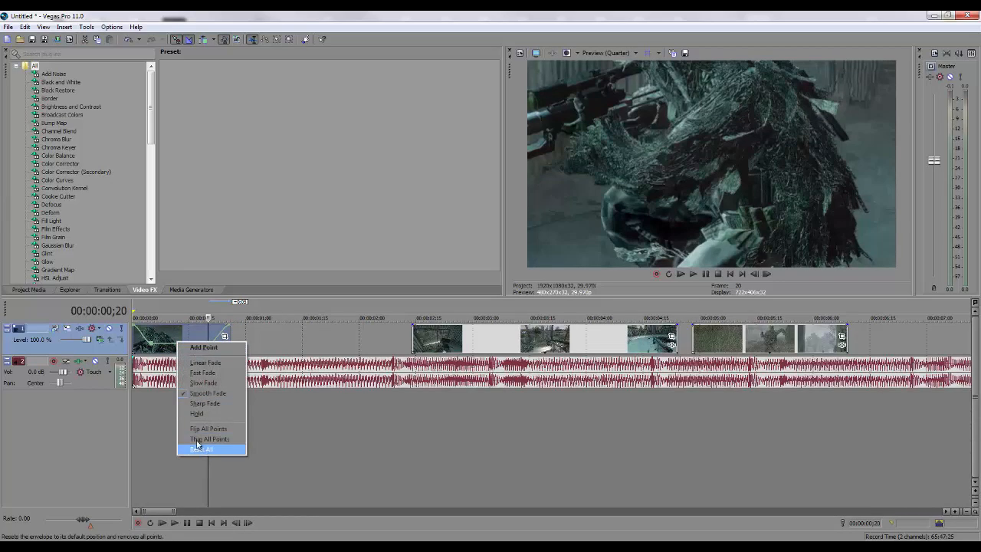
left_click(200, 449)
Step: Raise the first clip's velocity line to maximum and slope it down to a lower point at about 00:00:00;11
left_click(174, 338)
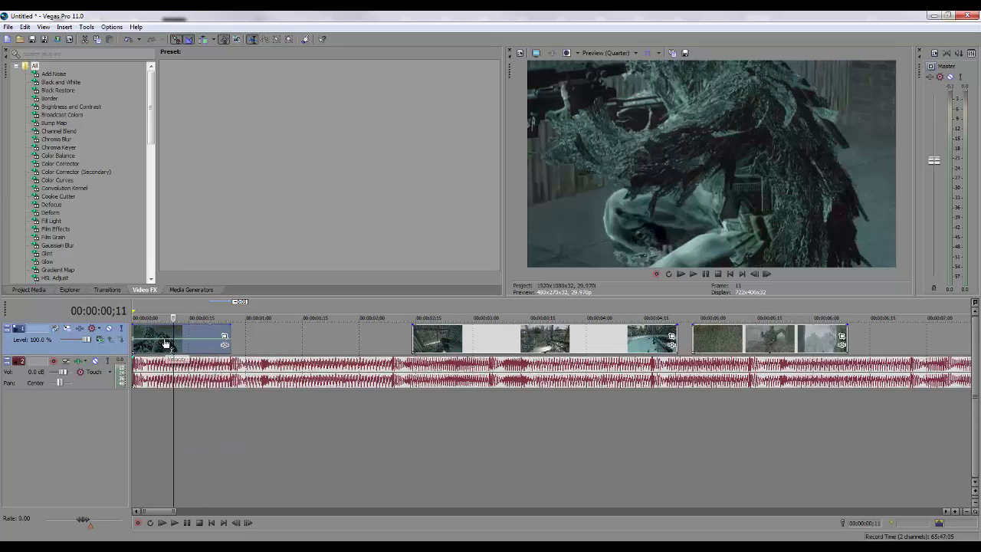
left_click_drag(155, 338, 161, 315)
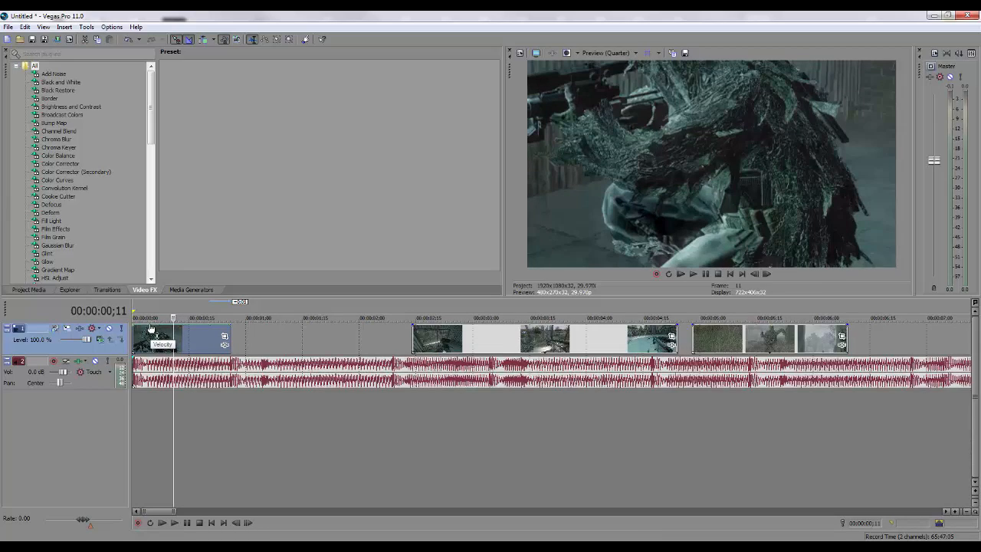
double_click(150, 328)
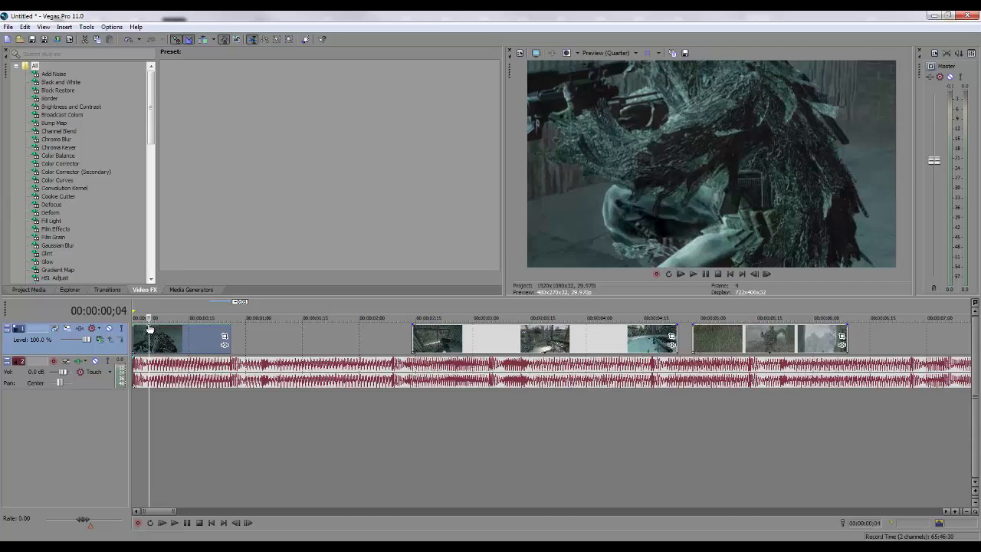
left_click_drag(150, 328, 180, 344)
key("space")
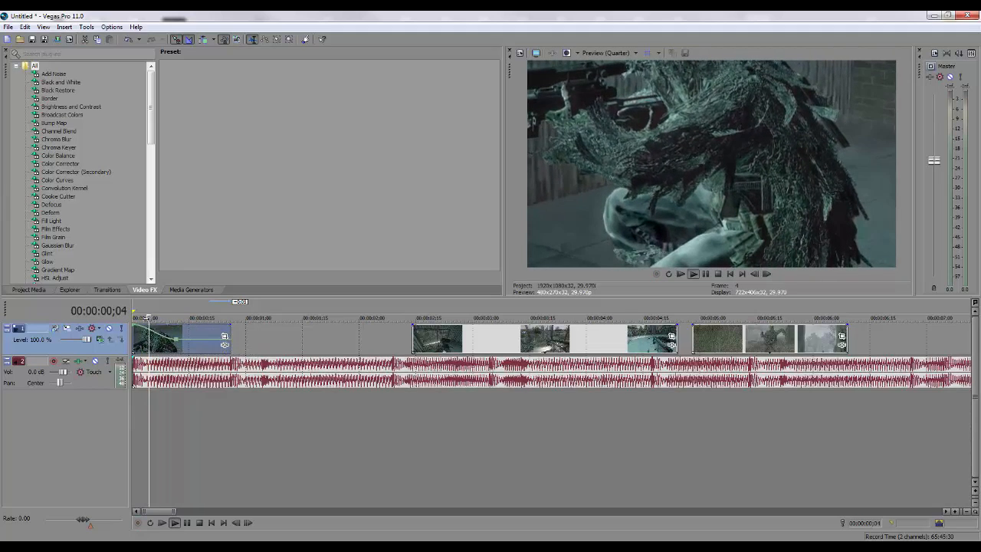
key("space")
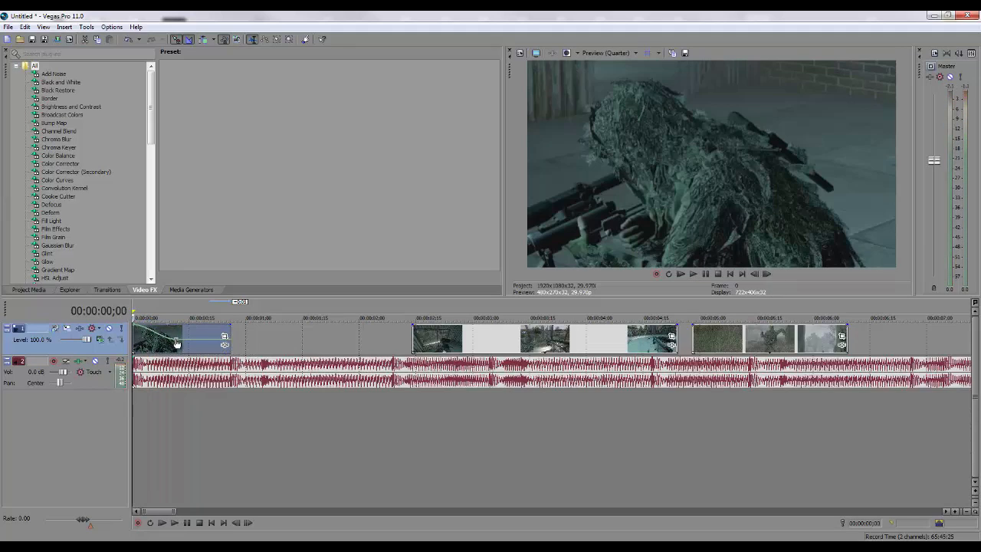
Step: Move the lower velocity point to about 00:00:00;04 and reduce its speed further
left_click(176, 342)
left_click_drag(176, 342, 148, 344)
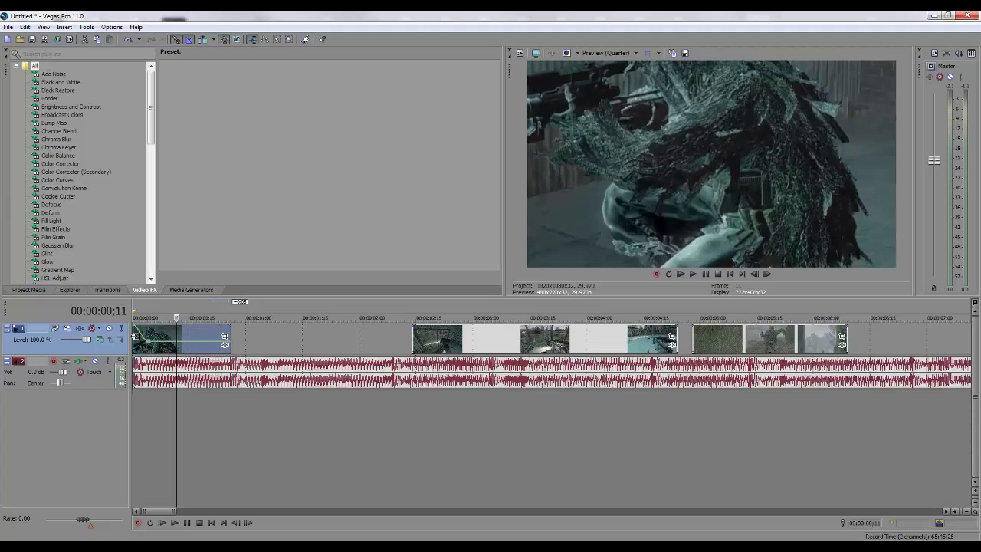
left_click(134, 318)
key("space")
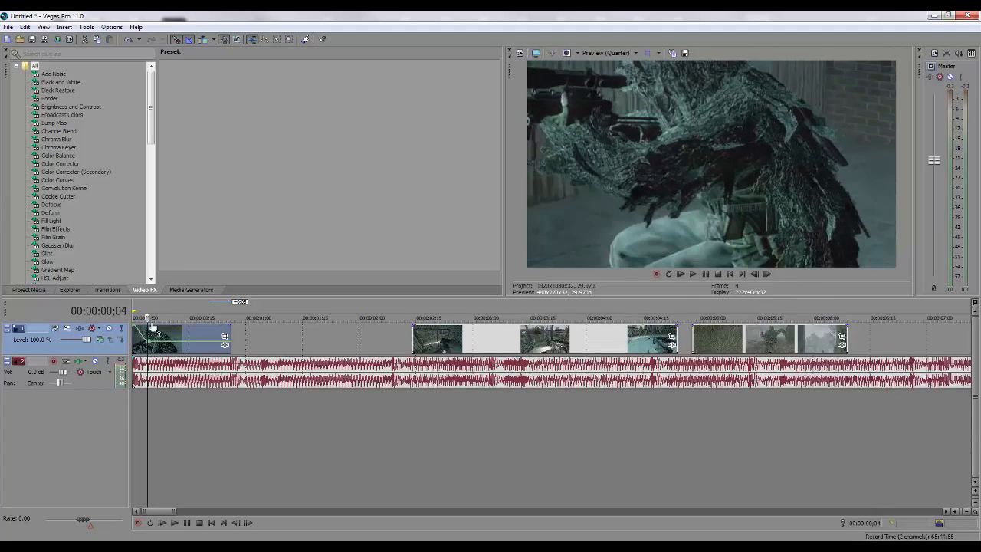
left_click_drag(149, 345, 149, 349)
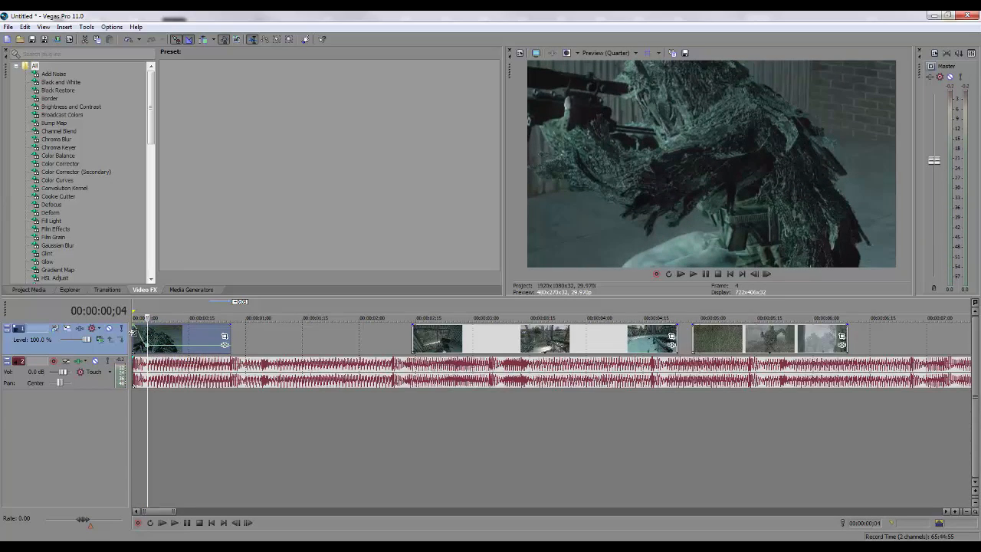
Step: Play the first clip from the start of the timeline with its reshaped velocity curve
left_click(134, 326)
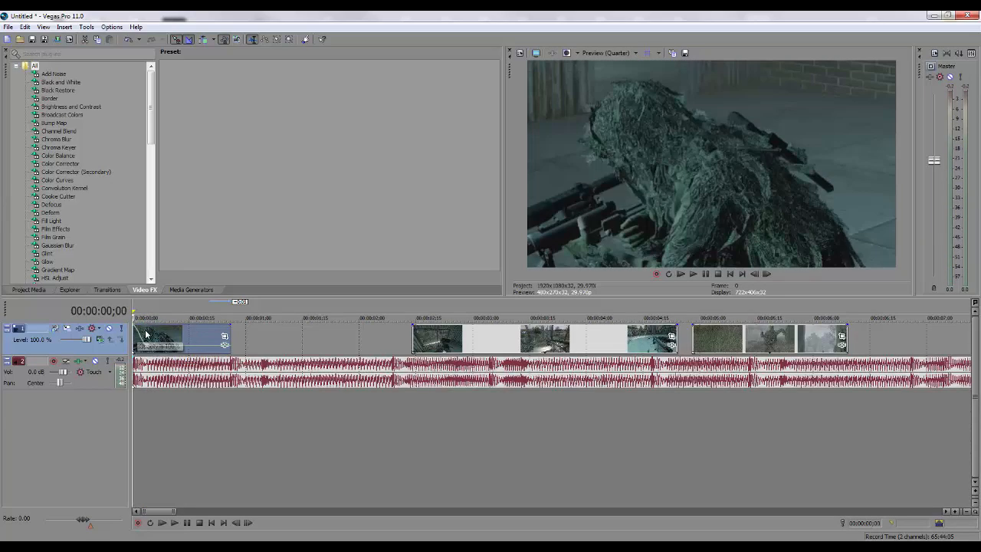
left_click(149, 332)
left_click(136, 331)
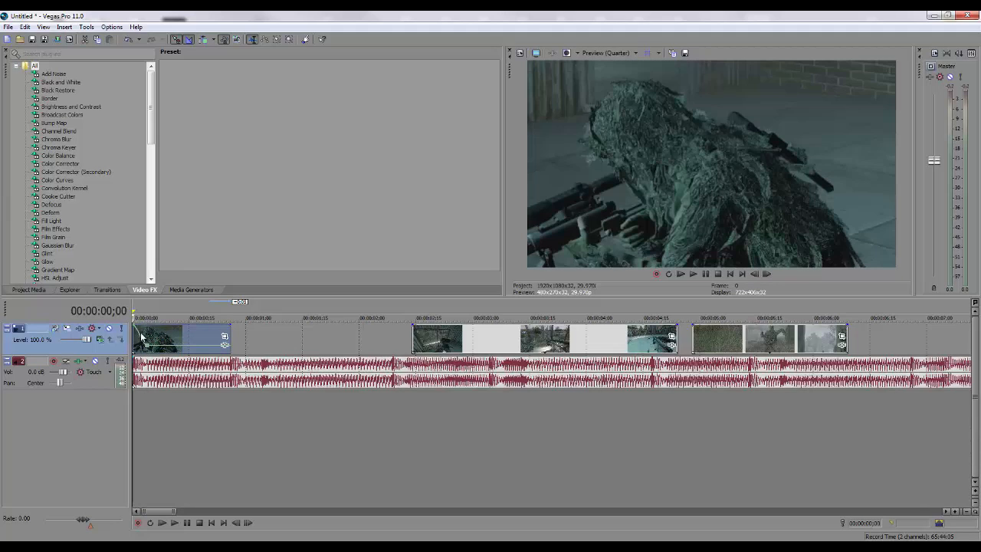
left_click(688, 273)
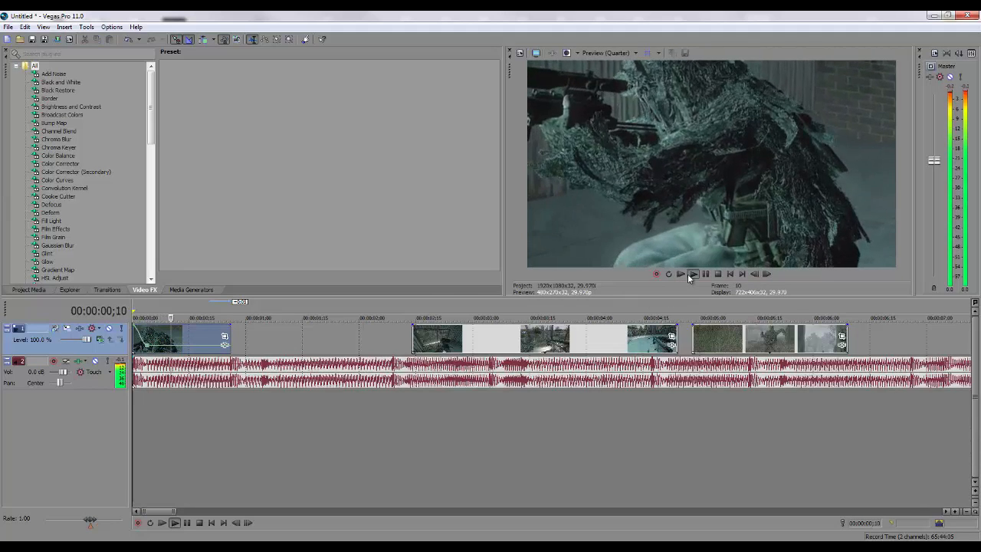
Step: Stop playback and move the first clip's lower velocity point to about 00:00:00;13 at 45%
key("space")
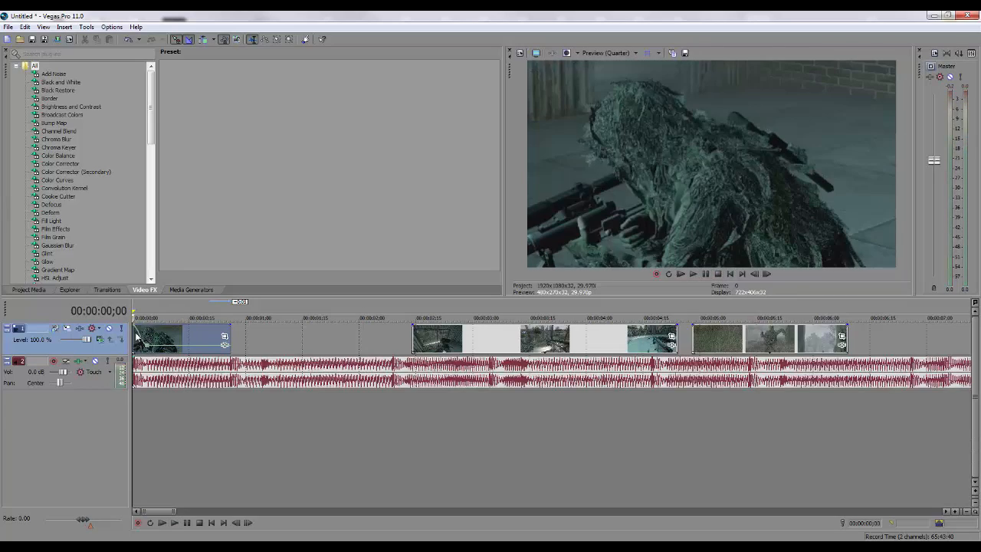
left_click_drag(148, 348, 148, 346)
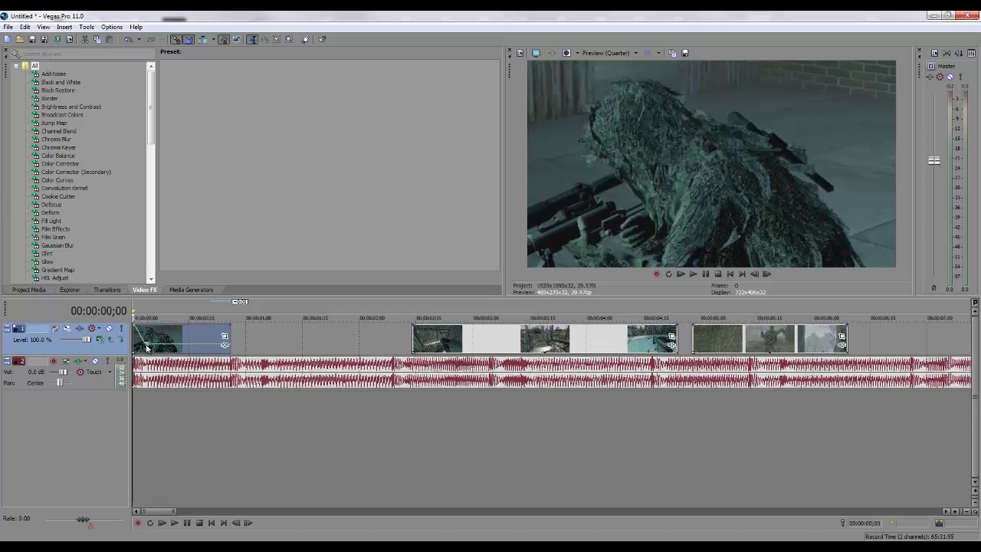
right_click(146, 346)
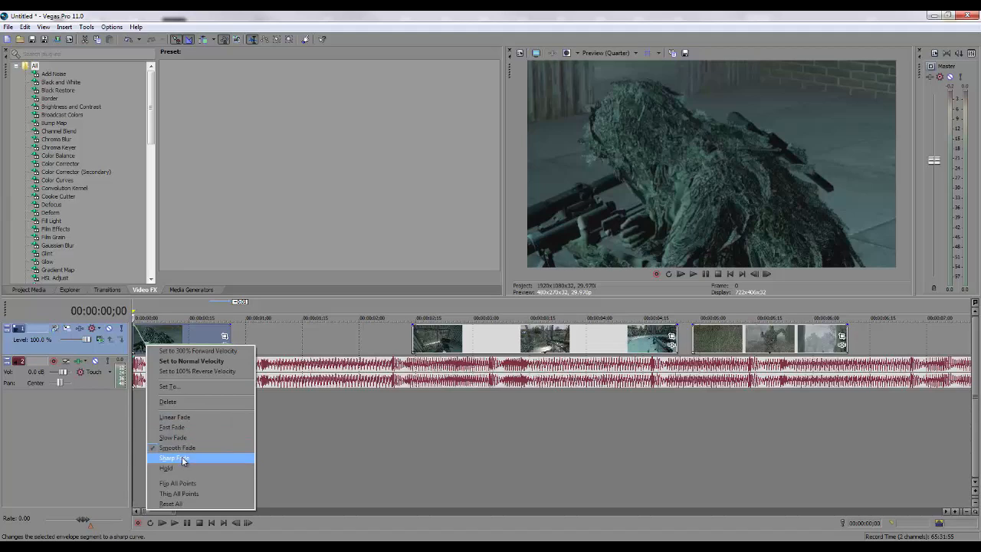
left_click(155, 337)
left_click_drag(146, 345, 183, 343)
Step: Set the first clip's opening velocity segment to Linear Fade and switch it to Fast Fade
right_click(138, 329)
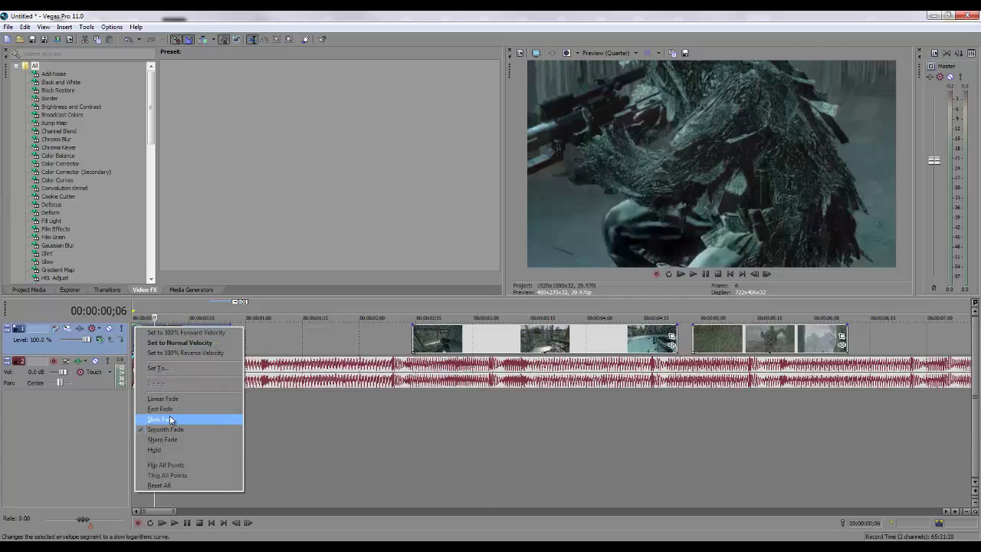
left_click(171, 399)
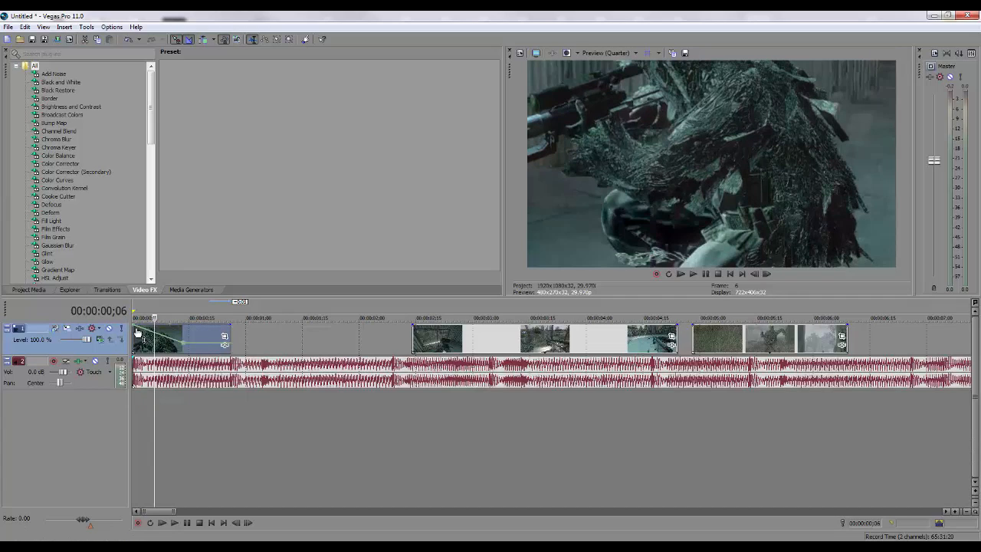
right_click(136, 328)
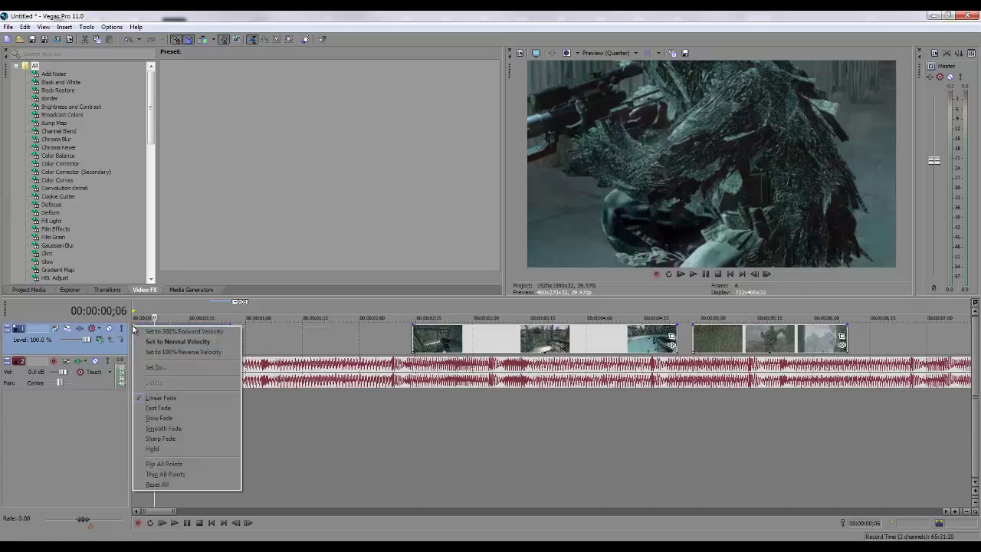
left_click(175, 412)
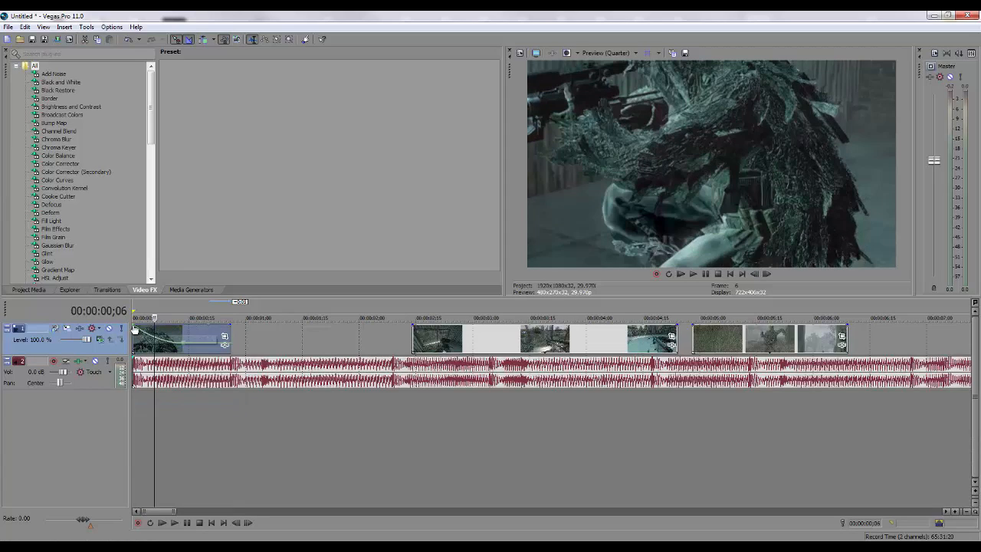
Step: Move the first clip's lower velocity point back to about 00:00:00;08
mouse_move(185, 347)
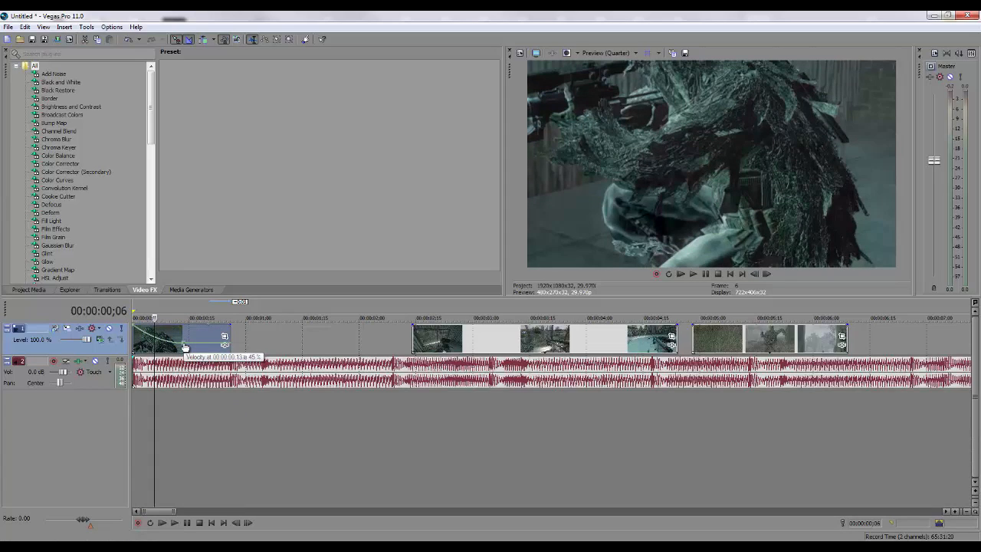
left_click_drag(185, 348, 164, 348)
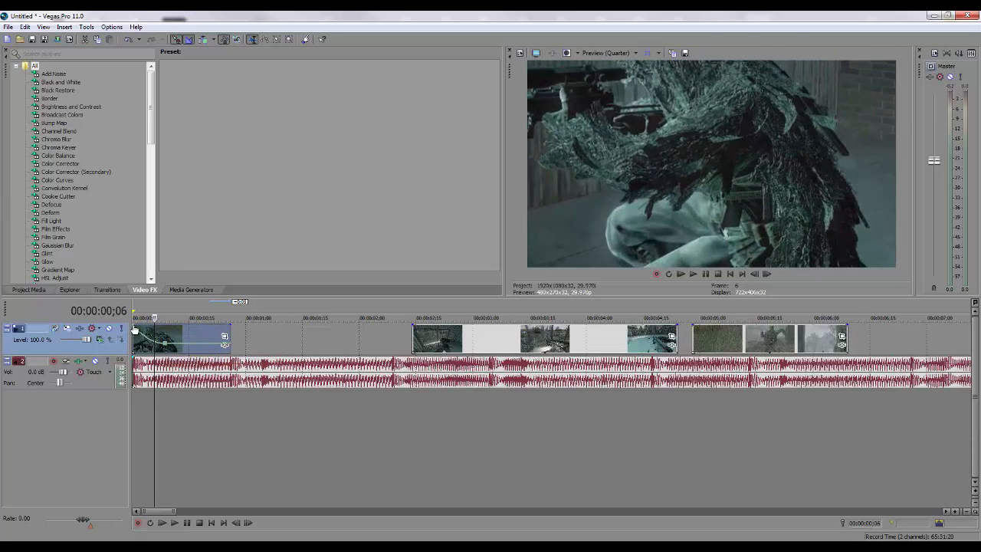
left_click(136, 330)
left_click(166, 347)
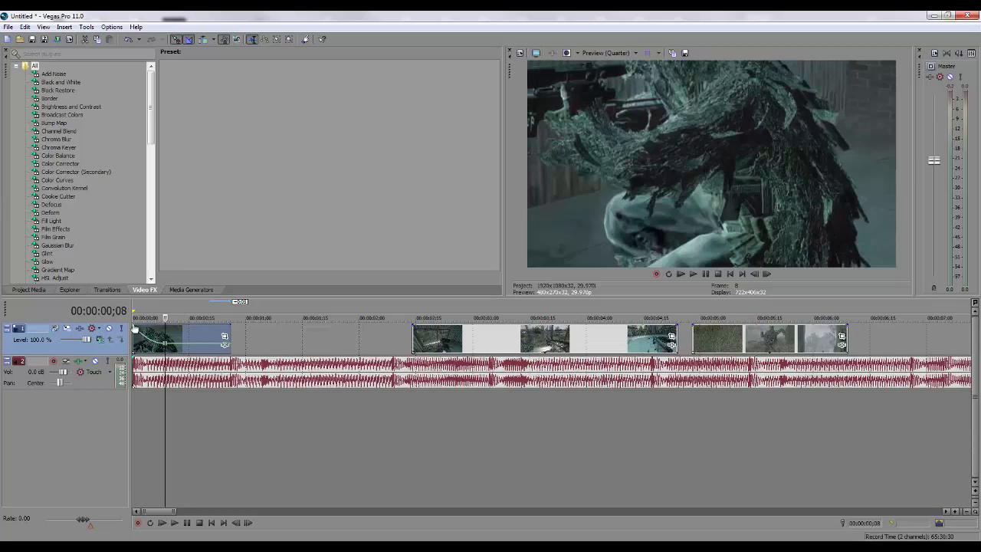
Step: Try Smooth Fade on the first clip's opening velocity segment and change it to Slow Fade
right_click(134, 328)
left_click(175, 430)
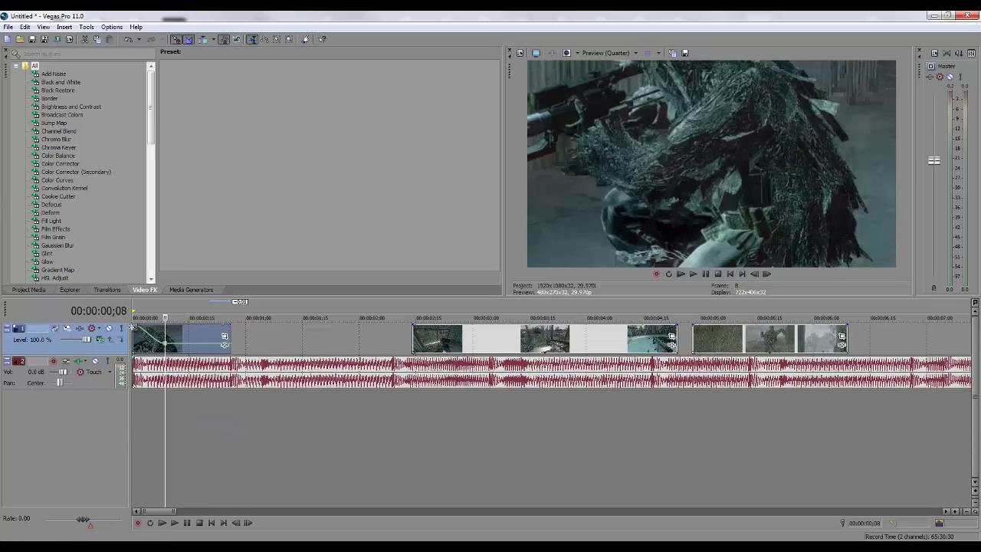
right_click(134, 328)
left_click(175, 421)
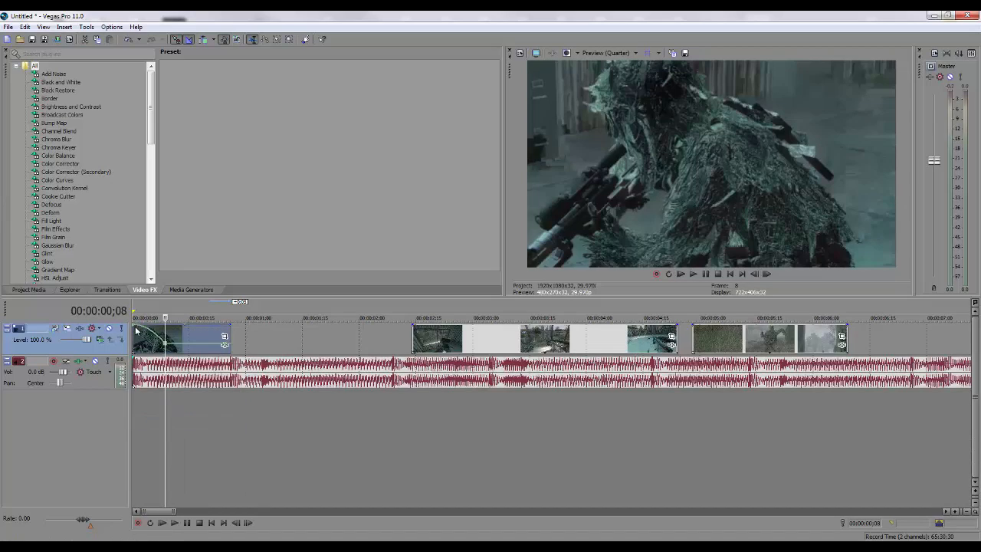
Step: Play the first clip from the start of the timeline with the Slow Fade velocity curve, and stop playback
left_click(134, 332)
key("space")
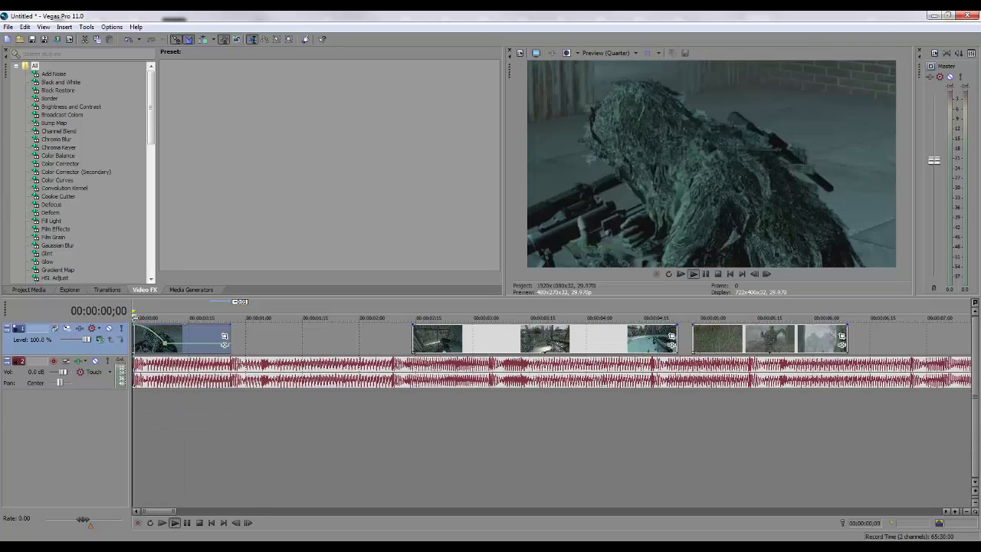
key("Return")
left_click(166, 349)
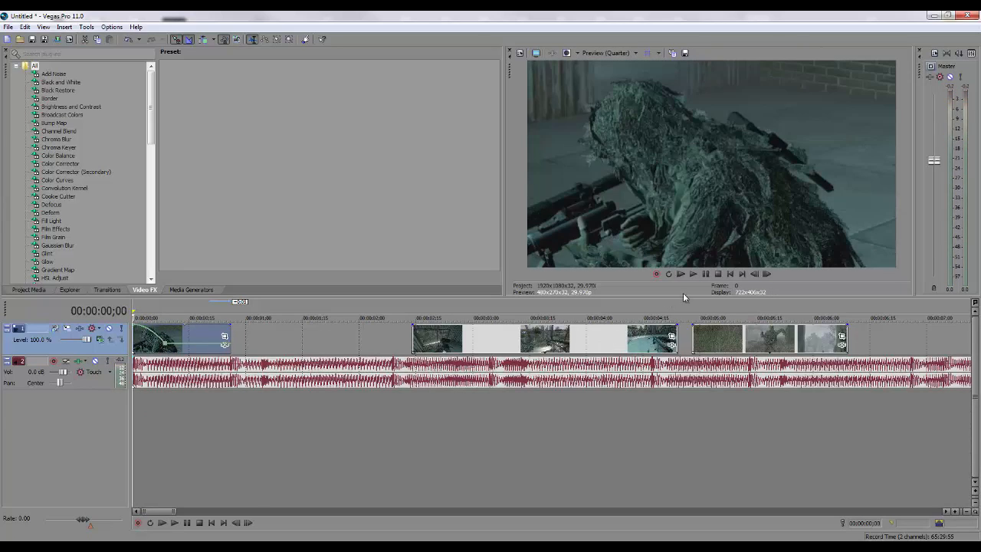
left_click(692, 275)
left_click(718, 274)
Step: Set the first clip's opening velocity segment to Smooth Fade and play the clip from the start
right_click(135, 330)
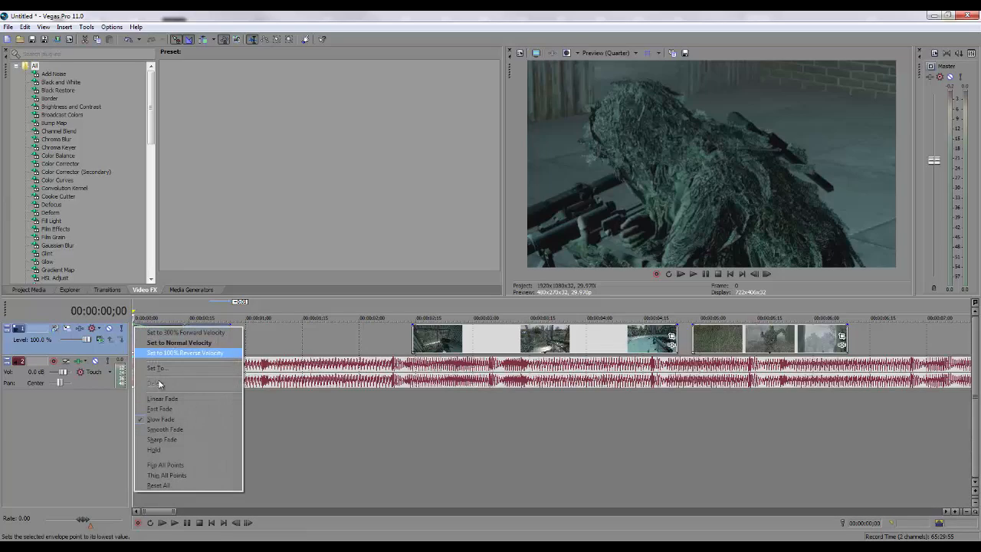
left_click(186, 430)
left_click(146, 329)
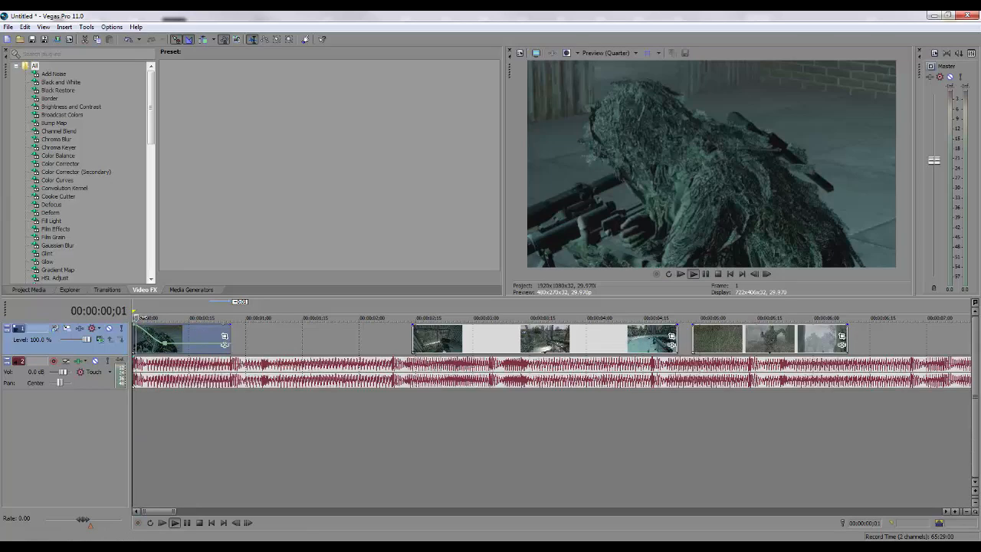
left_click(134, 330)
right_click(134, 330)
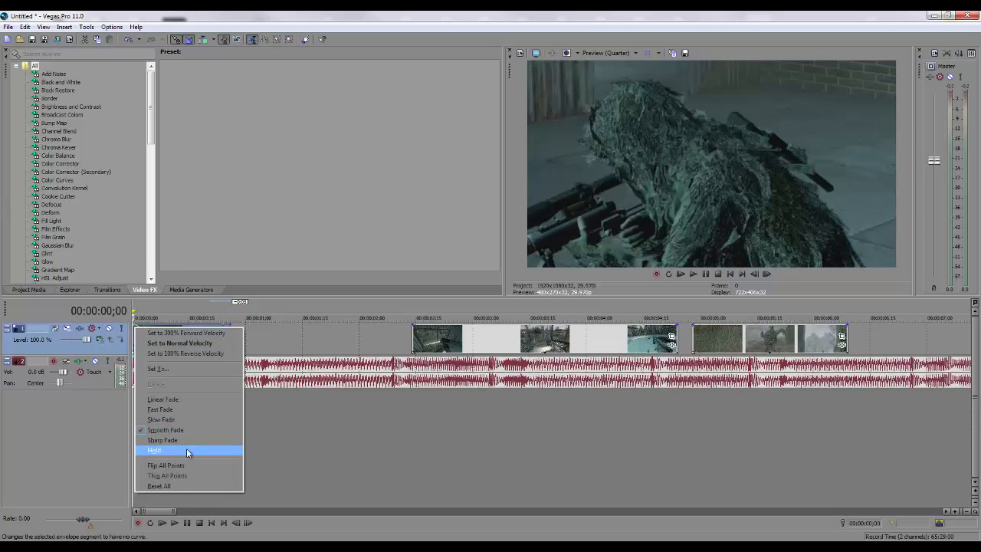
left_click(268, 339)
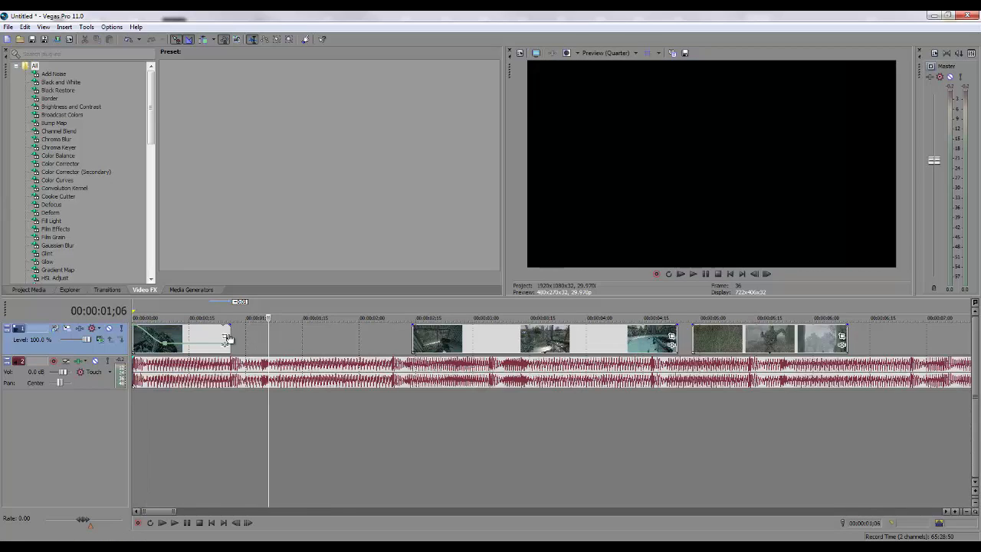
left_click(227, 336)
left_click(581, 146)
left_click(158, 338)
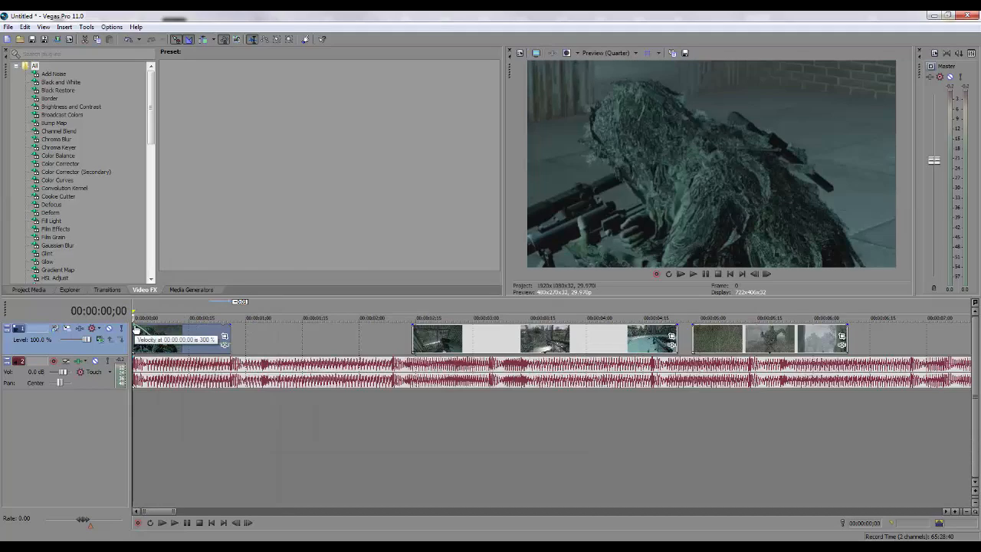
Step: Move the first clip's lower velocity point to about 00:00:00;04 at 38%
left_click_drag(168, 346, 137, 343)
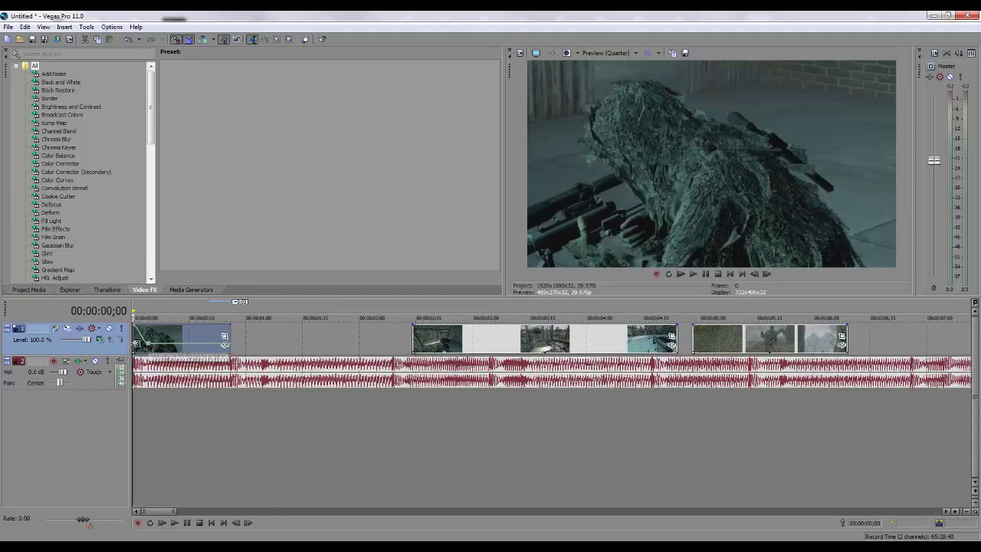
key("space")
left_click(149, 345)
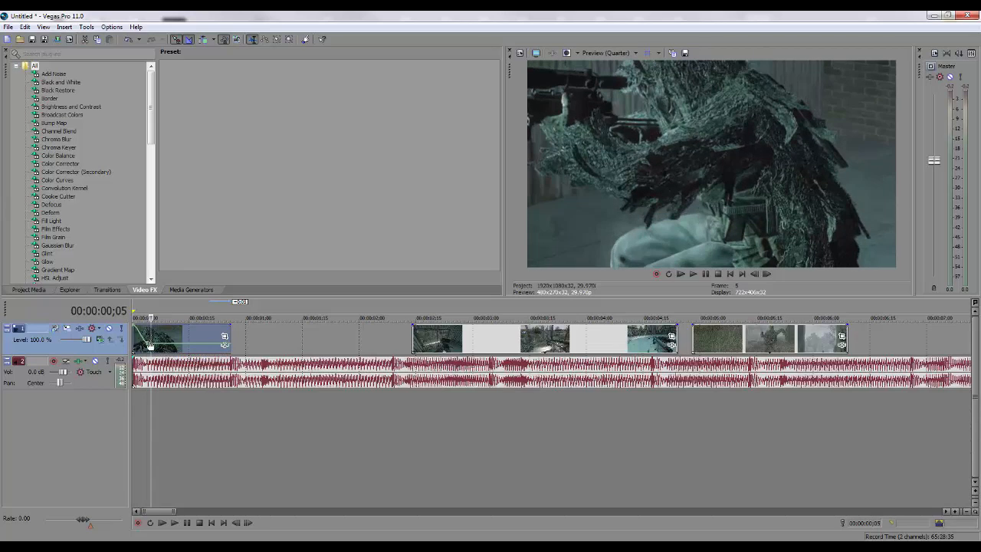
left_click(149, 344)
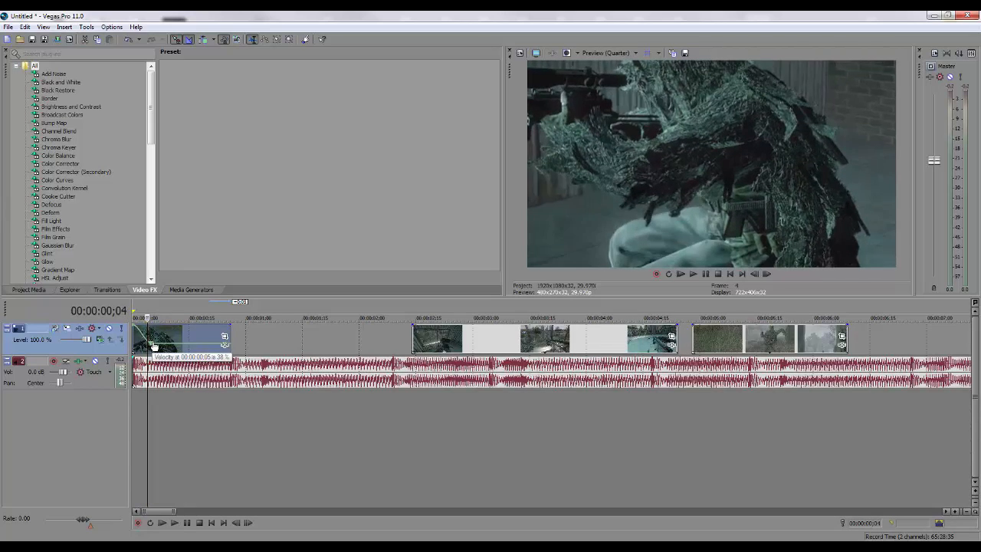
Step: Set the first clip's opening velocity segment to Fast Fade and play the clip from the start
right_click(135, 326)
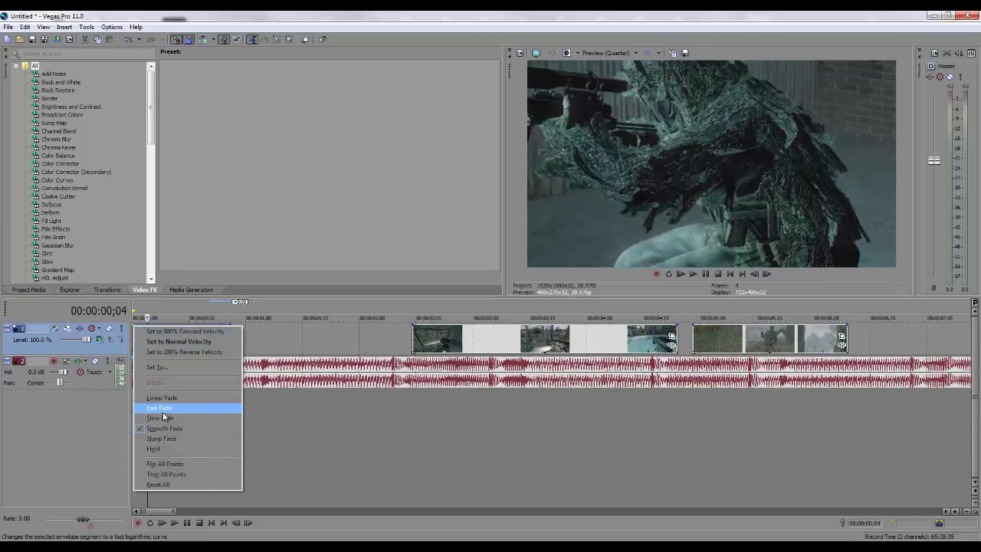
left_click(161, 411)
left_click(133, 337)
key("Return")
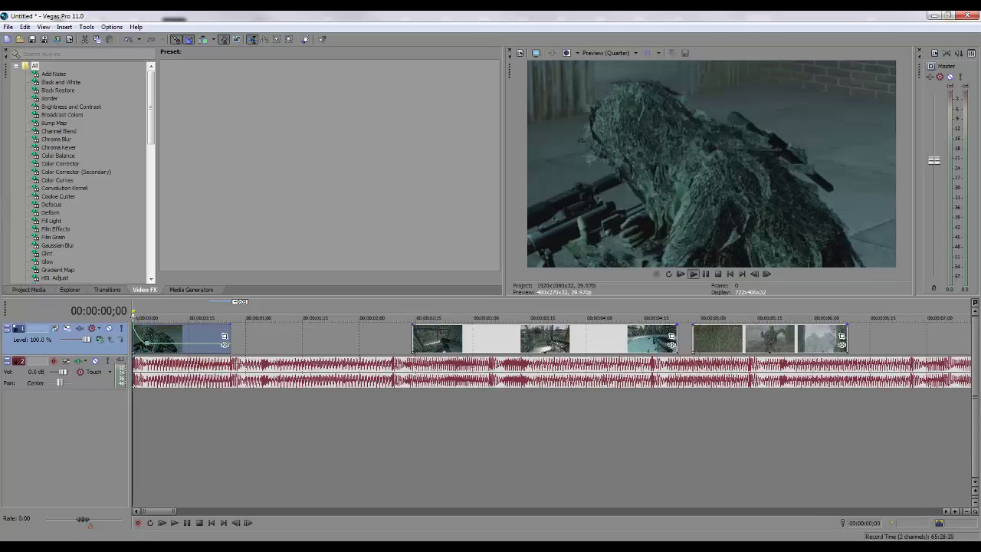
key("Return")
left_click(133, 335)
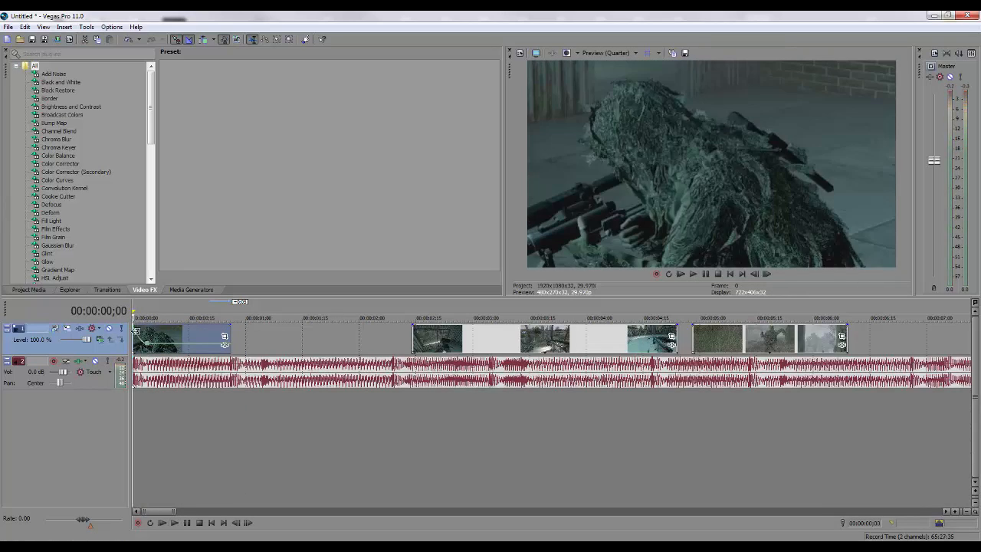
left_click(694, 274)
left_click(719, 274)
Step: Add a 38% velocity point at 00:00:00;17 on the first clip and raise the envelope's end point to near maximum
left_click(198, 348)
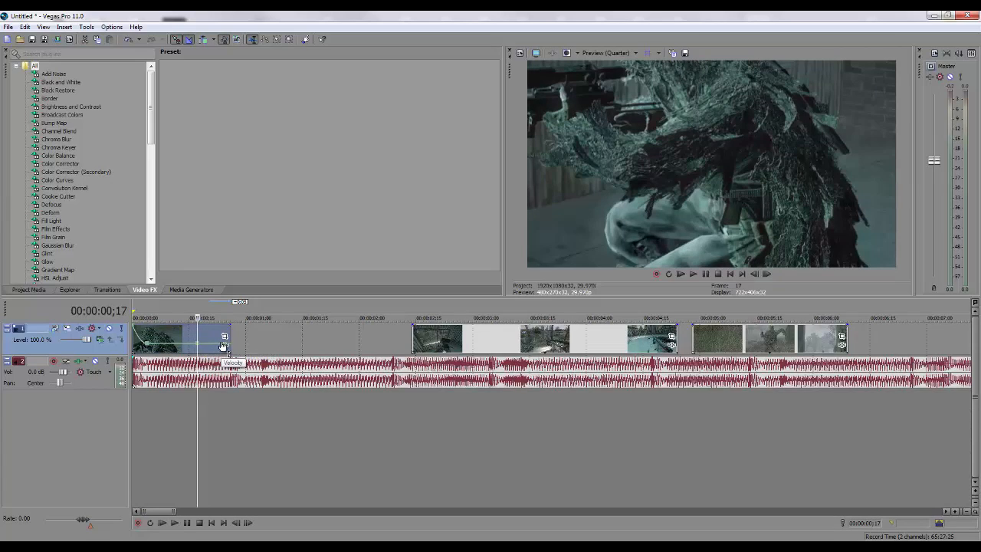
left_click(223, 346)
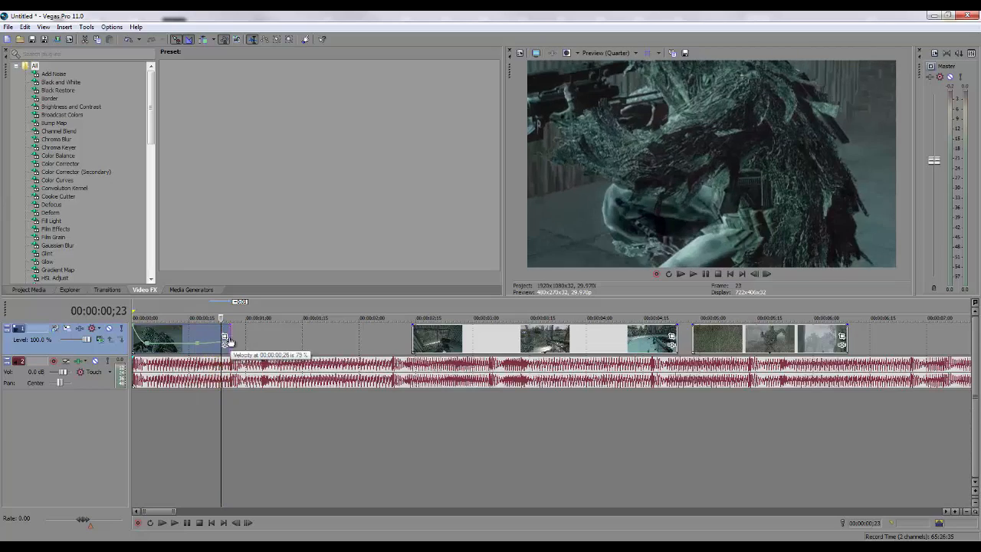
left_click_drag(231, 342, 231, 327)
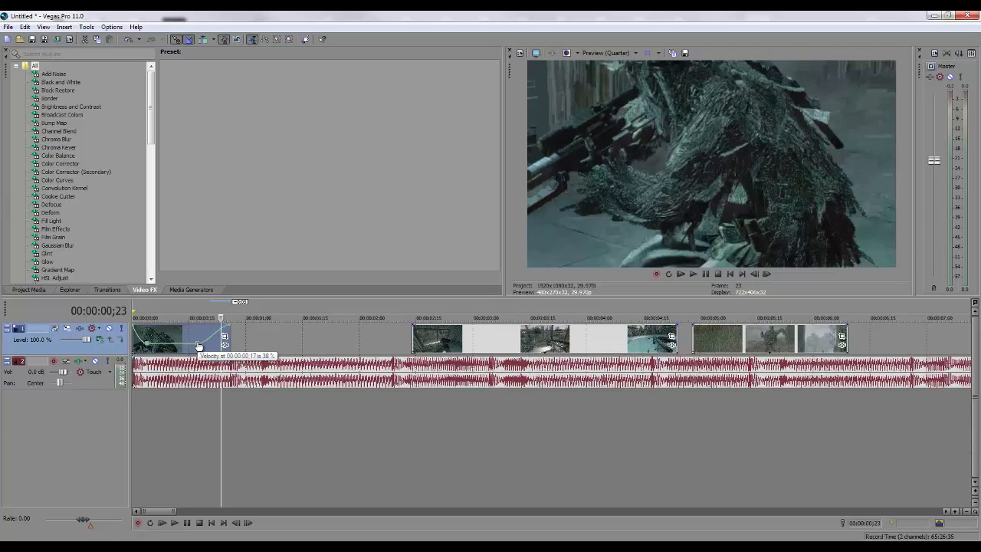
Step: Set the rising end segment to Slow Fade and shift the two low velocity points to about 00:00:00;06 and 00:00:00;18
right_click(197, 344)
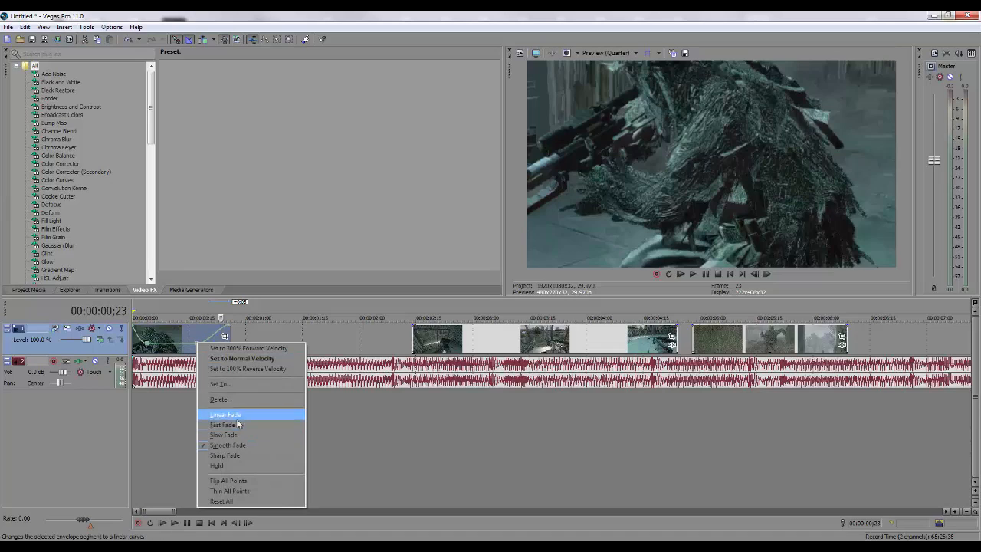
left_click(232, 435)
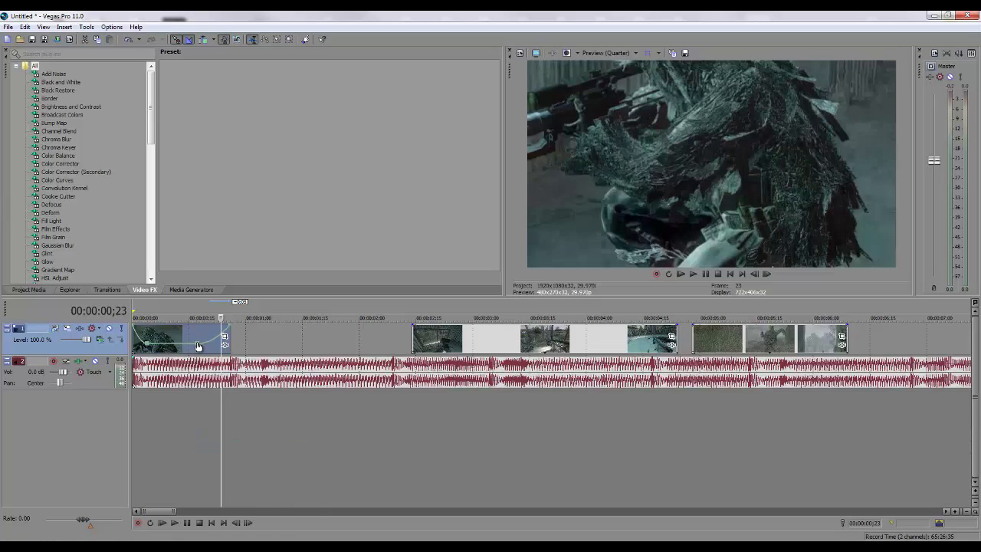
left_click_drag(198, 344, 154, 344)
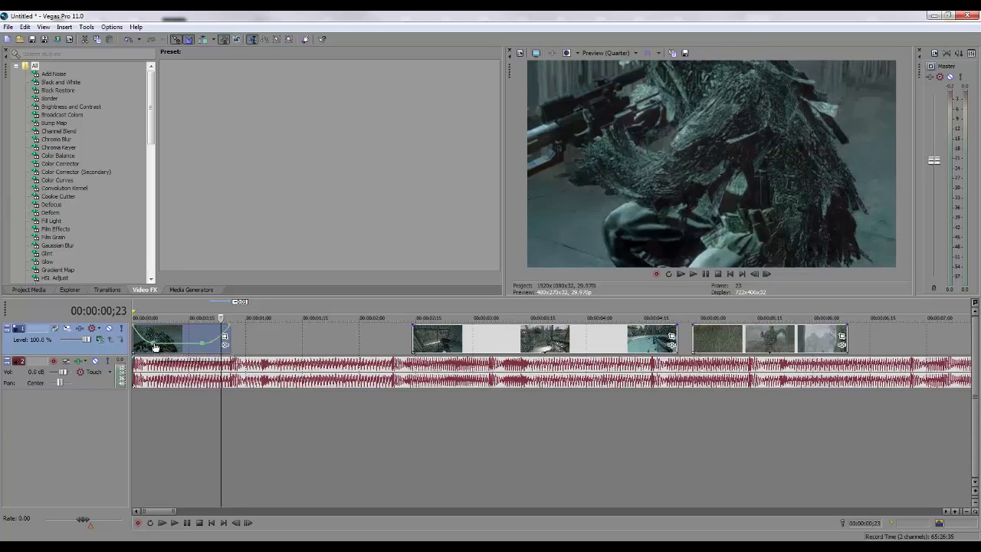
Step: Play the first clip from the start to check its fast-slow-fast velocity curve, and return to the beginning
key("Home")
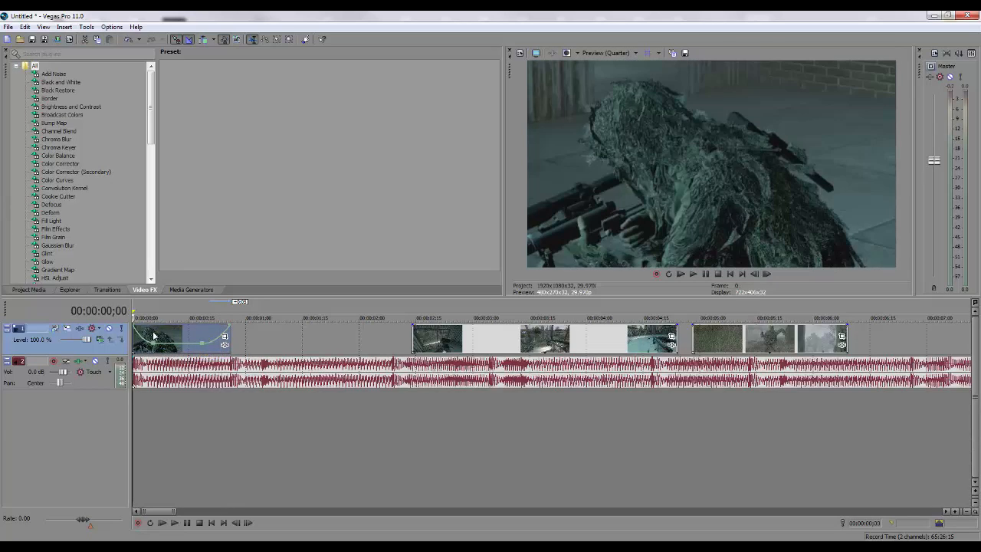
key("space")
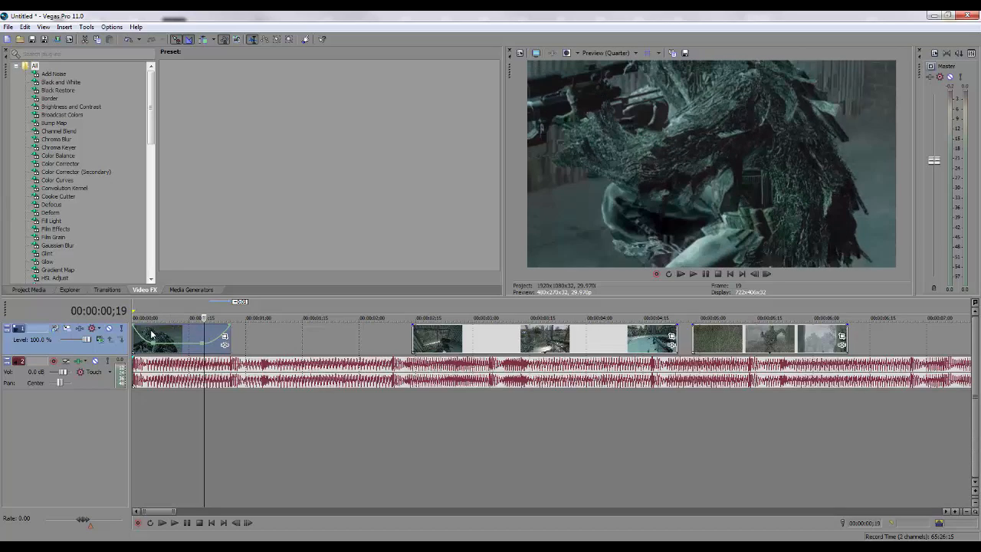
left_click(151, 335)
left_click(200, 336)
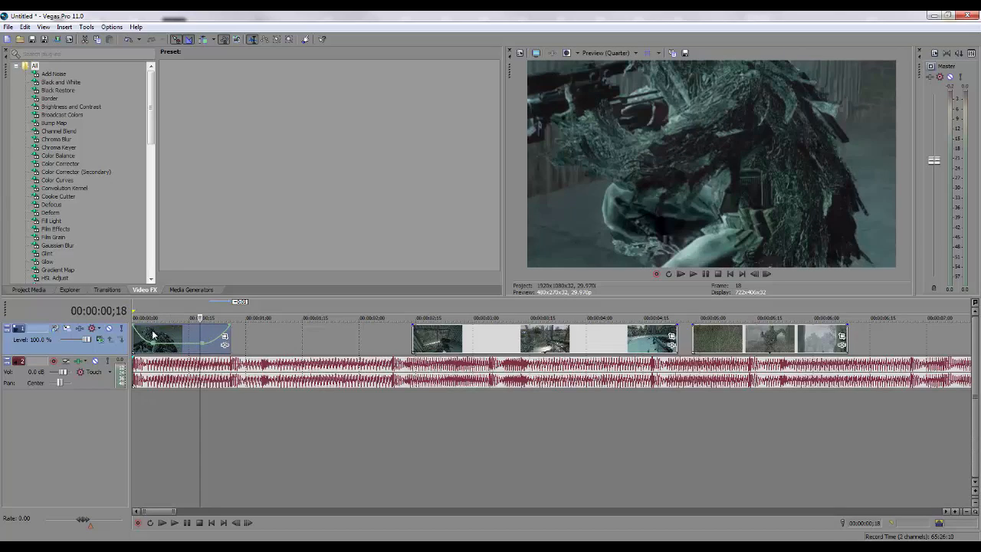
left_click(151, 335)
left_click(134, 335)
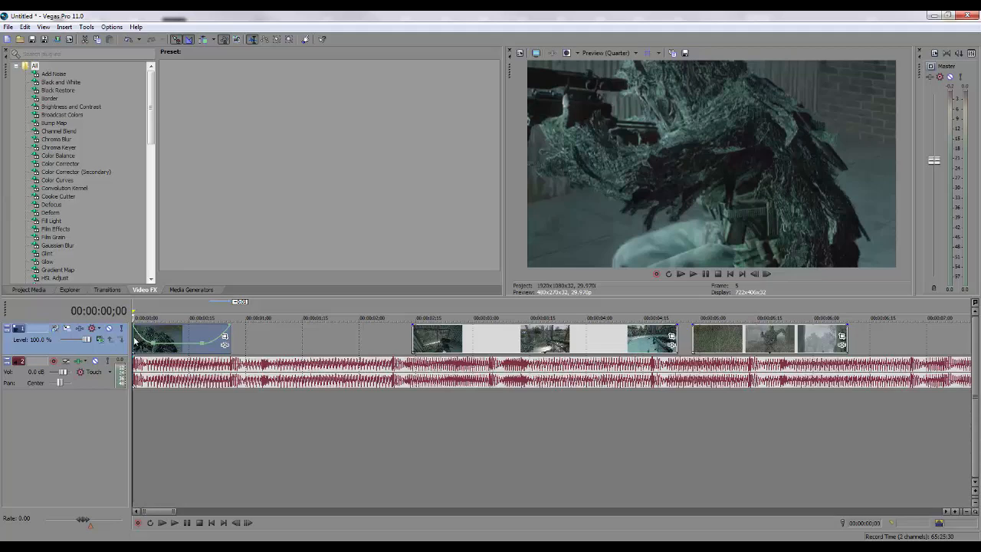
Step: Lower the slow middle section of the first clip's velocity envelope slightly, playing the clip before and after the change
left_click(692, 274)
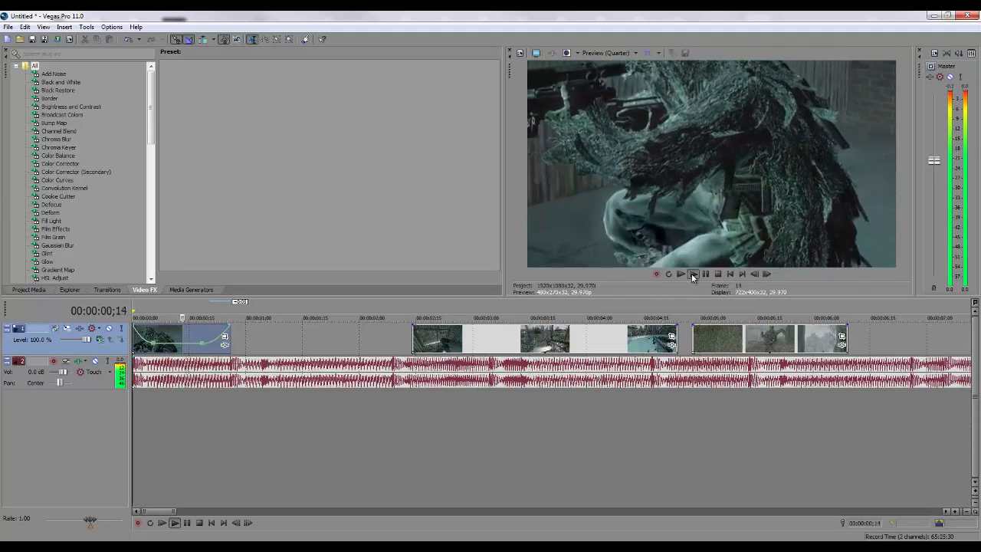
left_click(718, 274)
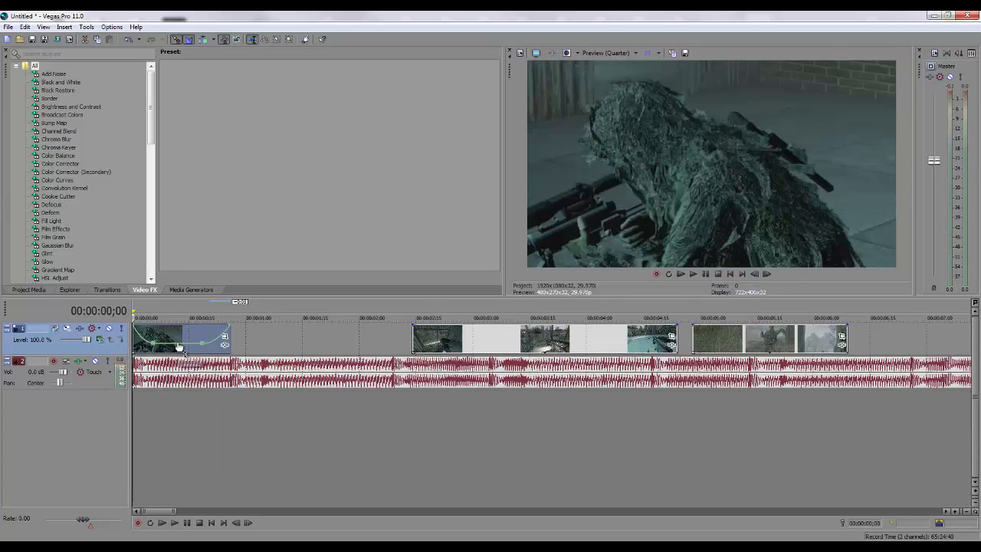
left_click_drag(179, 346, 179, 349)
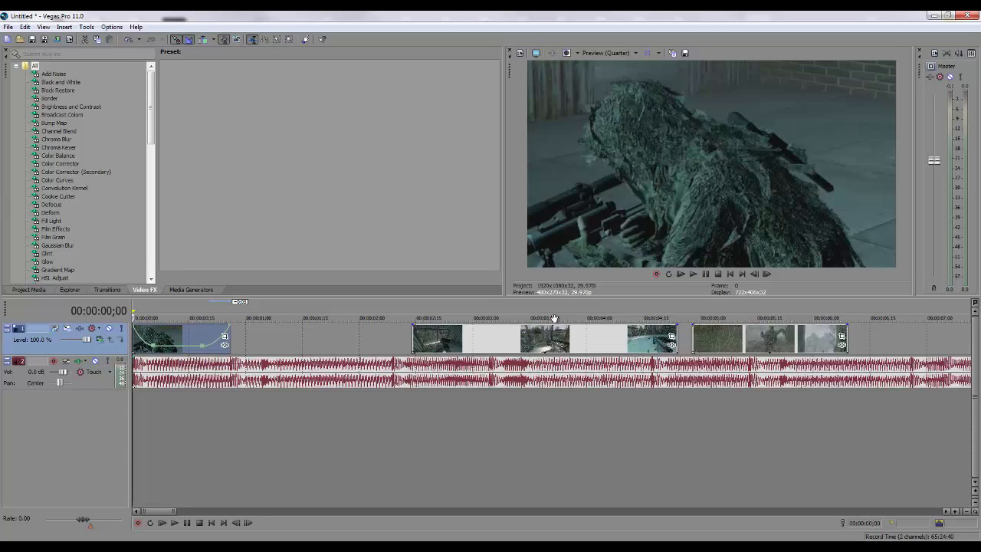
left_click(692, 276)
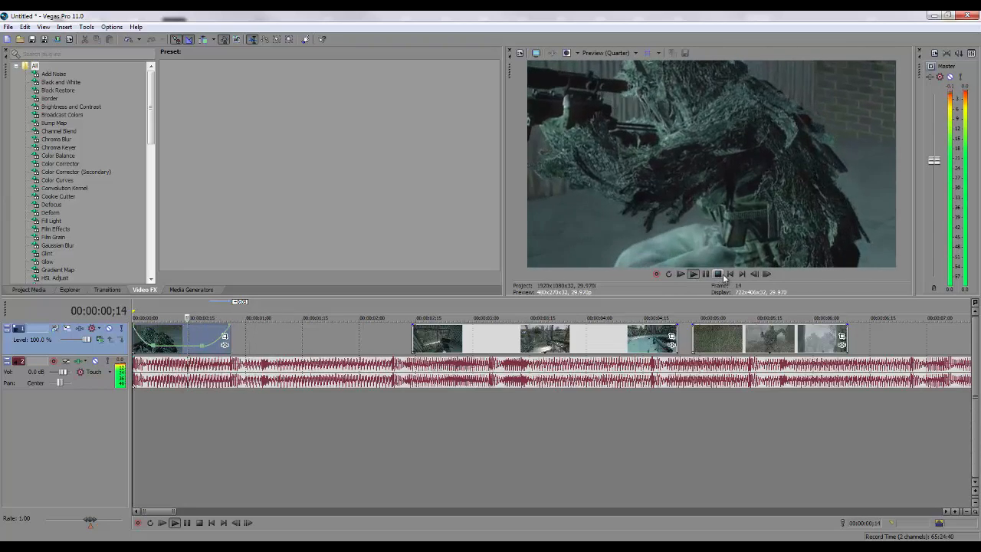
left_click(720, 275)
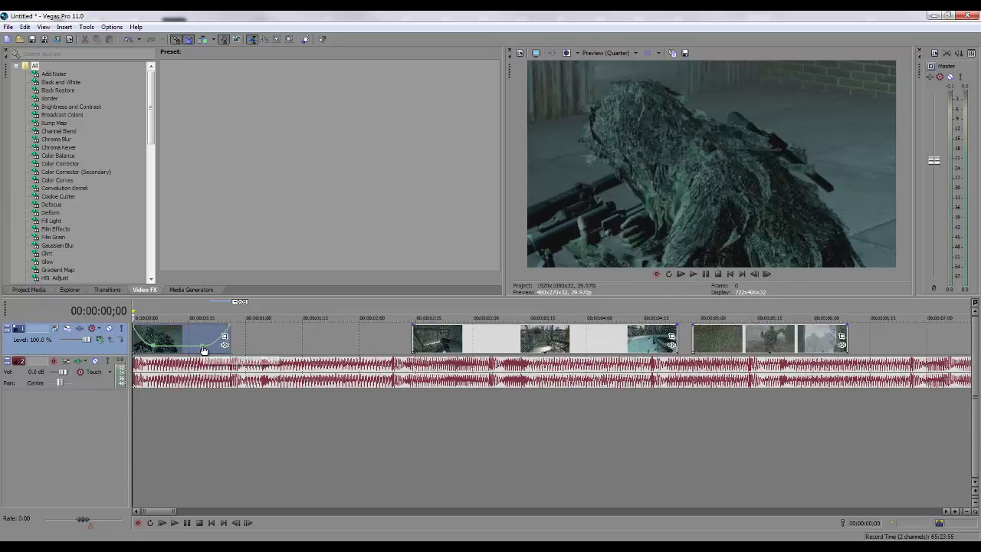
Step: Move the second clip to about 00:00:01;01 and play it up to the gunshot
left_click_drag(474, 339, 310, 342)
left_click(230, 340)
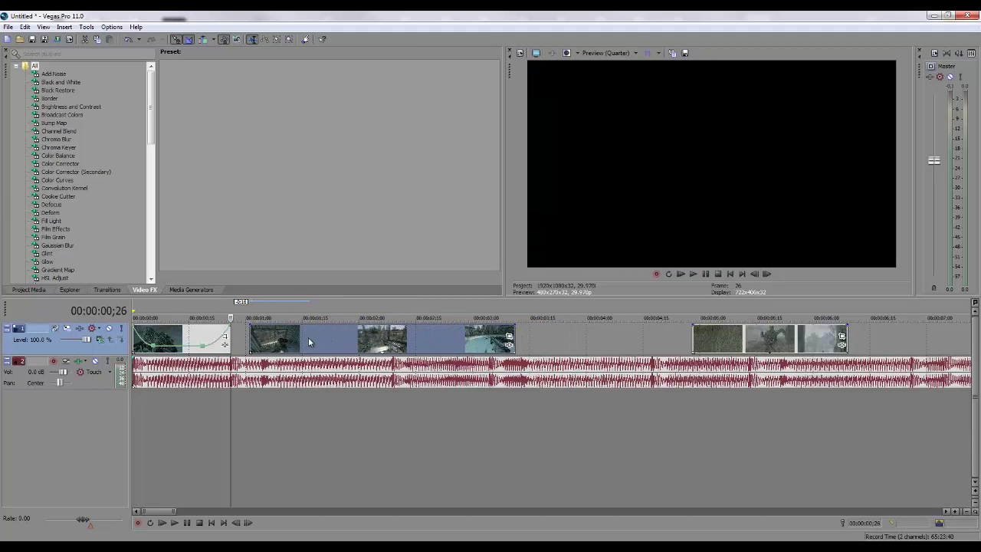
left_click(249, 334)
key("space")
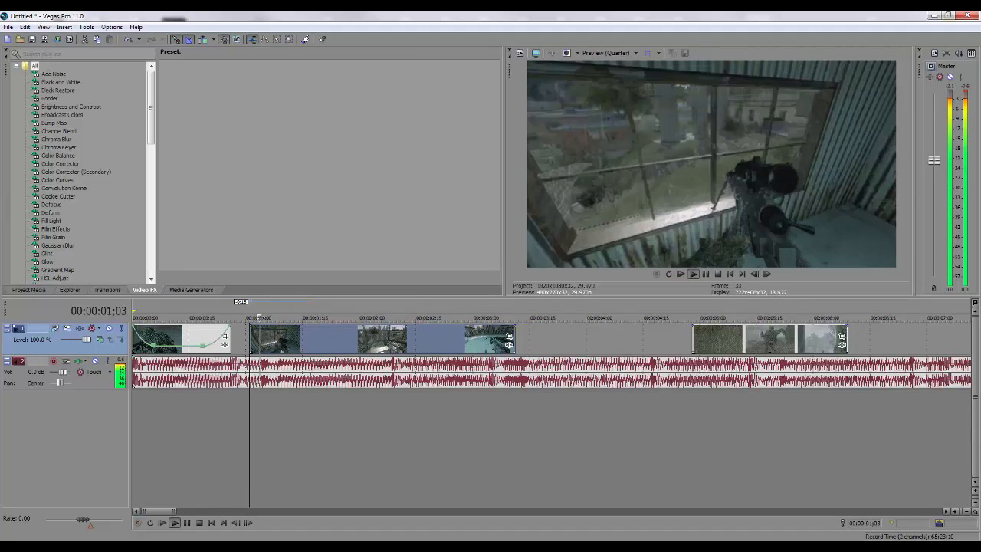
key("Return")
key("space")
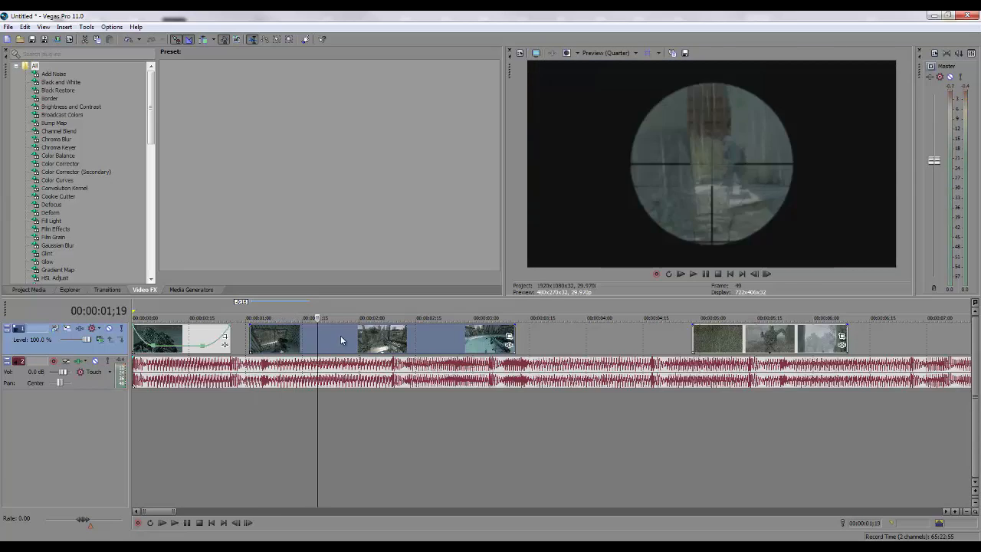
key("Return")
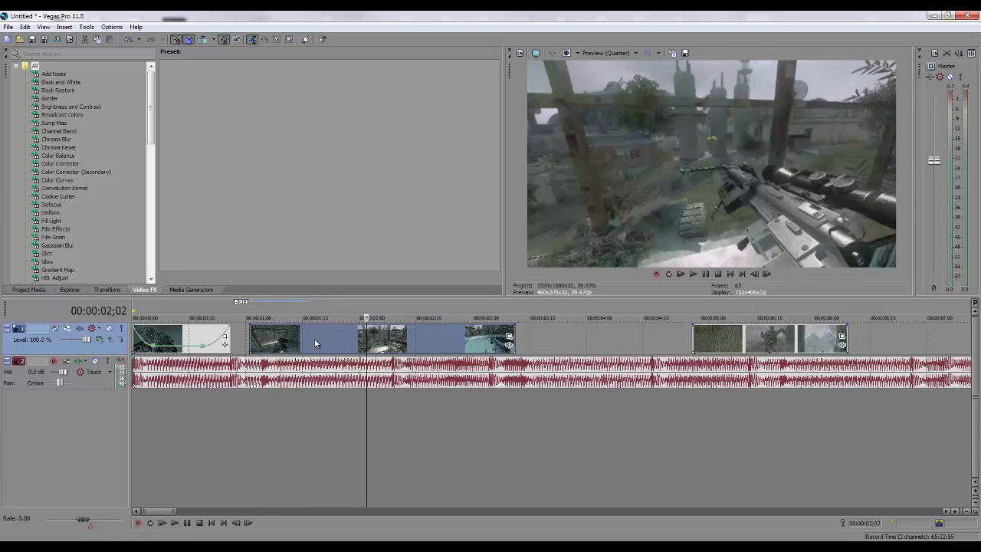
Step: Move the second clip away to about 00:00:02;03 and play the music from the first clip's end to hear the next beat
left_click(315, 343)
left_click_drag(303, 343, 404, 347)
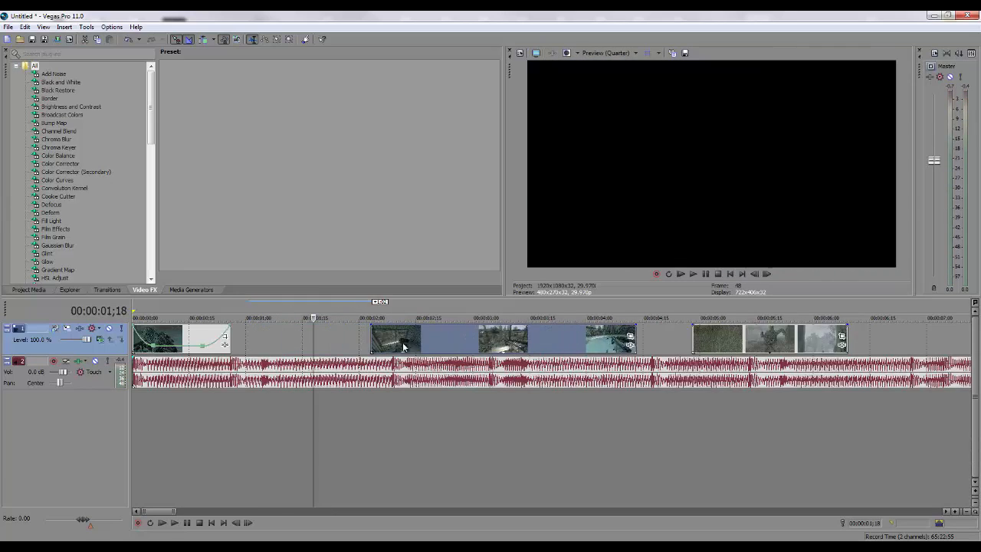
left_click(230, 334)
left_click(693, 274)
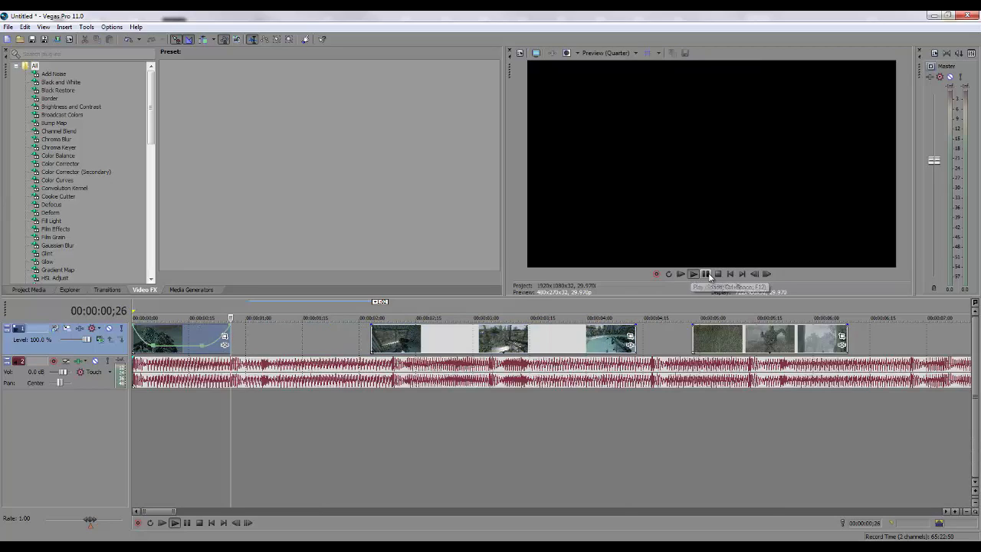
left_click(719, 274)
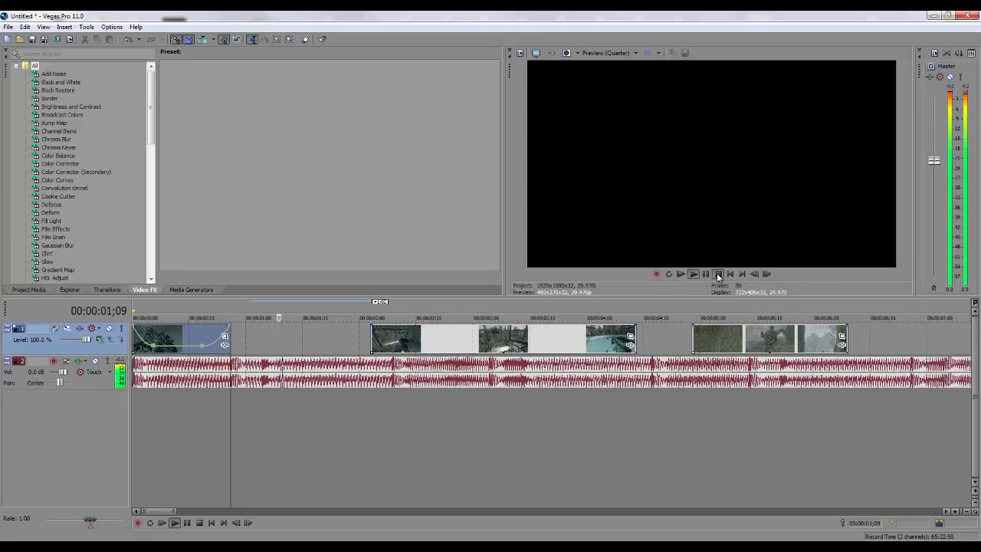
Step: Move the second clip back to about 00:00:01;07 and scrub through it to just past the gunshot
left_click_drag(421, 342, 321, 342)
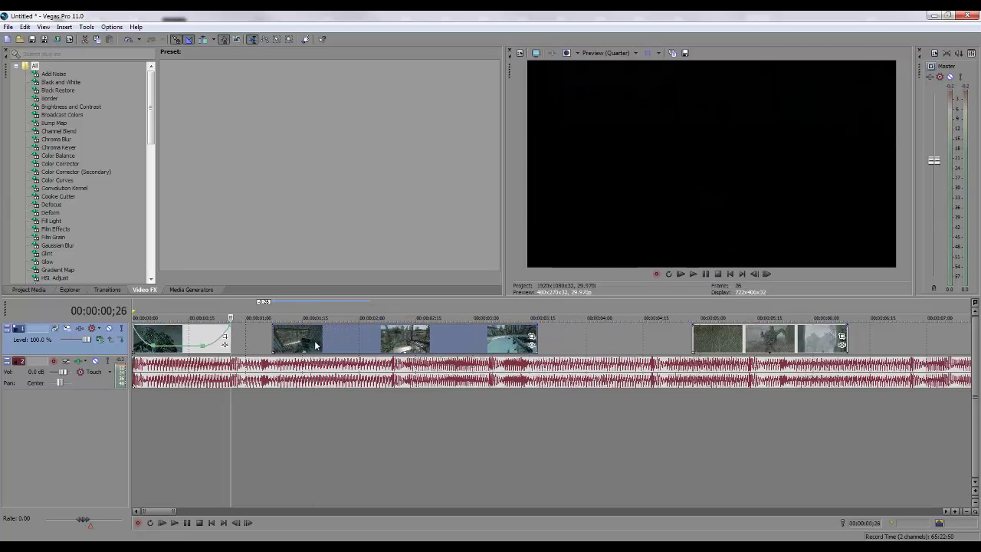
left_click(315, 342)
left_click(339, 342)
left_click(349, 342)
left_click(357, 342)
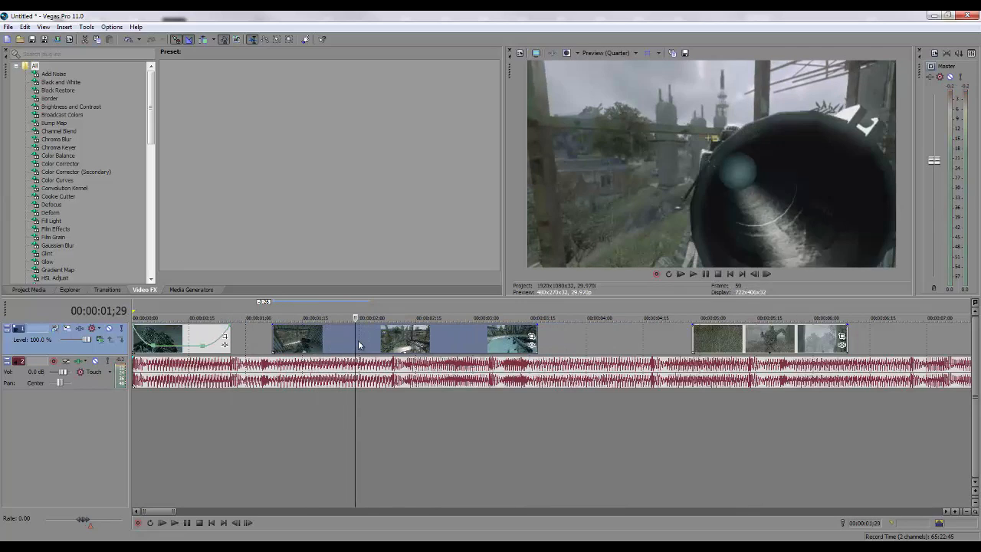
Step: Split the second clip at the gunshot frame, 00:00:01;26, and delete the part before it
key("Left")
key("Left")
key("Left")
key("Left")
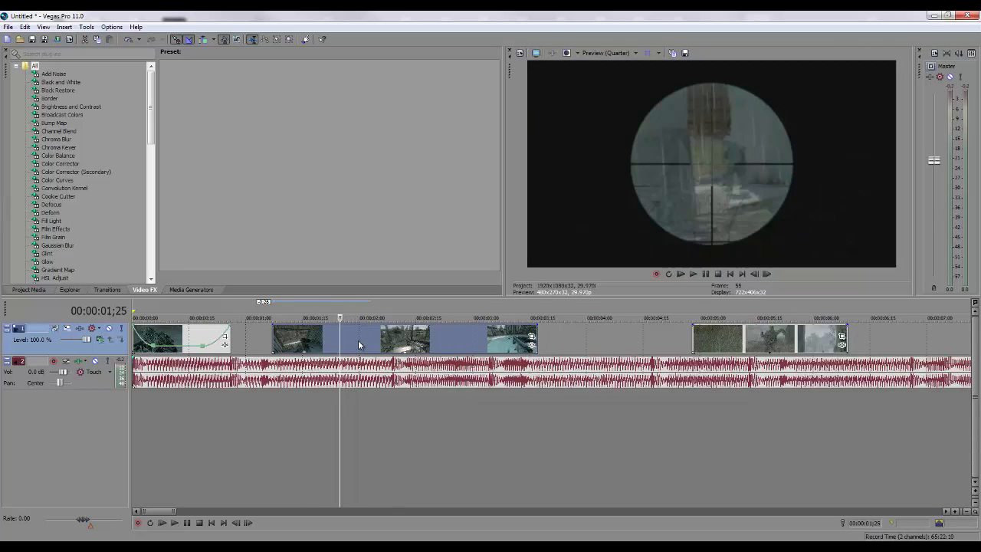
key("Right")
key("Right")
key("Left")
key("Right")
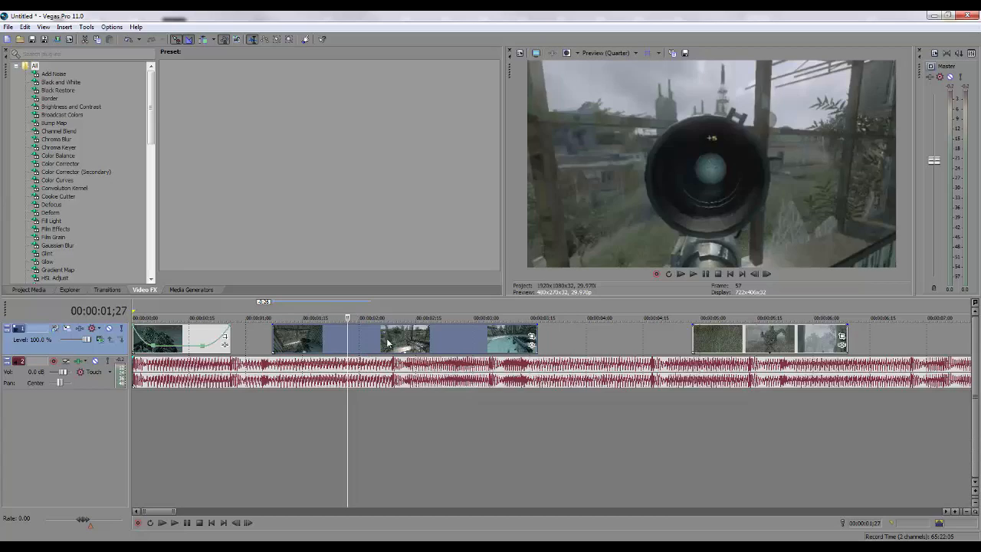
key("Left")
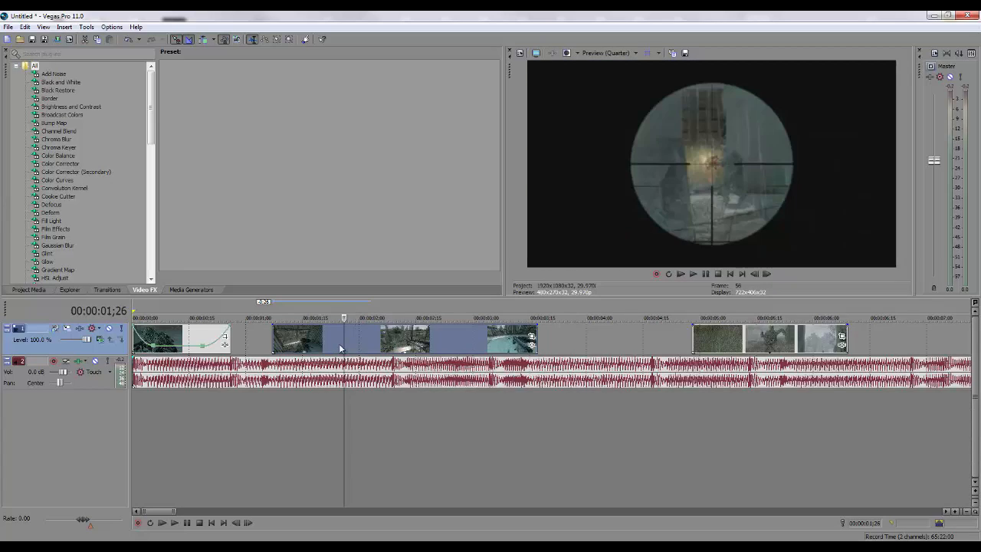
key("s")
left_click(311, 343)
key("Delete")
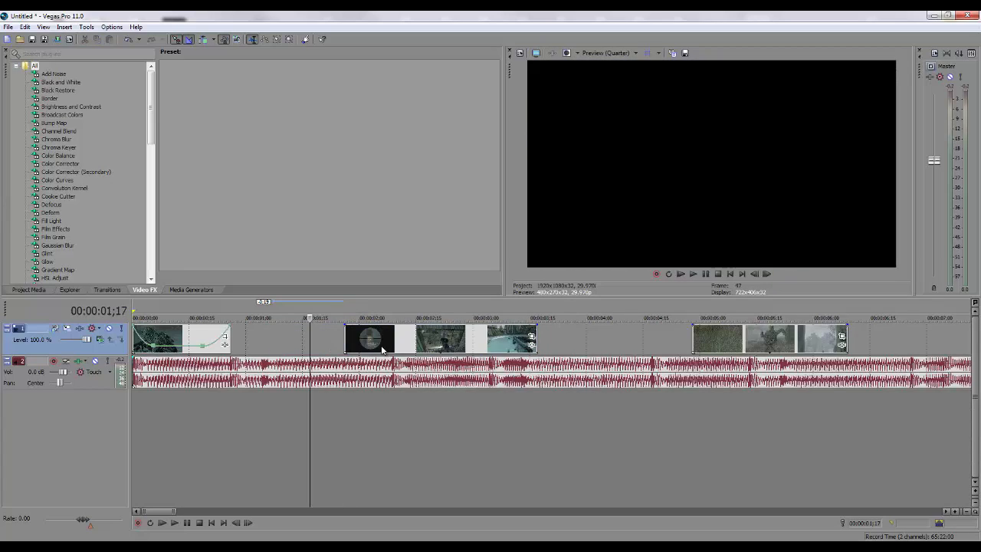
Step: Place the trimmed second clip directly against the first clip's end and split it on the next beat at 00:00:01;04
left_click_drag(380, 348, 262, 349)
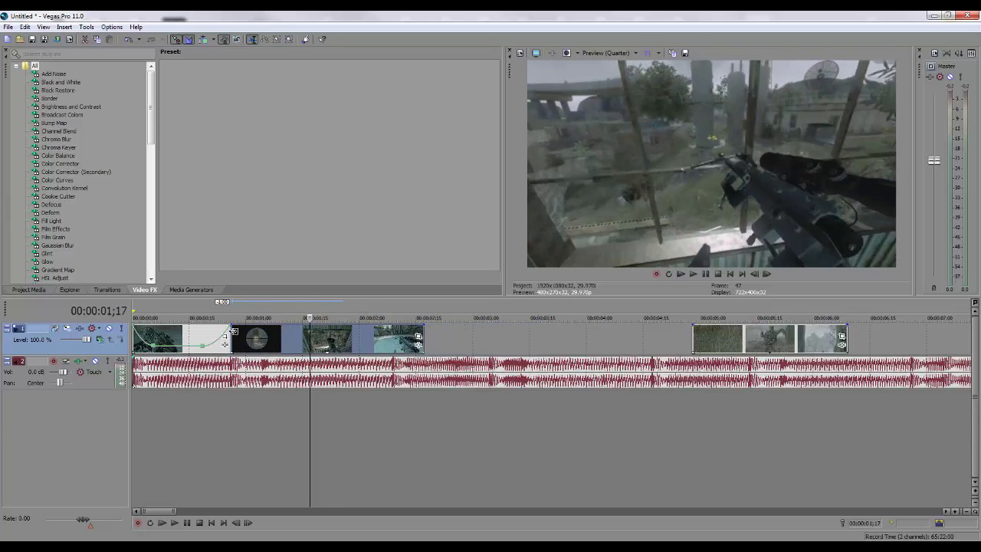
left_click(233, 332)
left_click(249, 337)
key("Right")
key("Right")
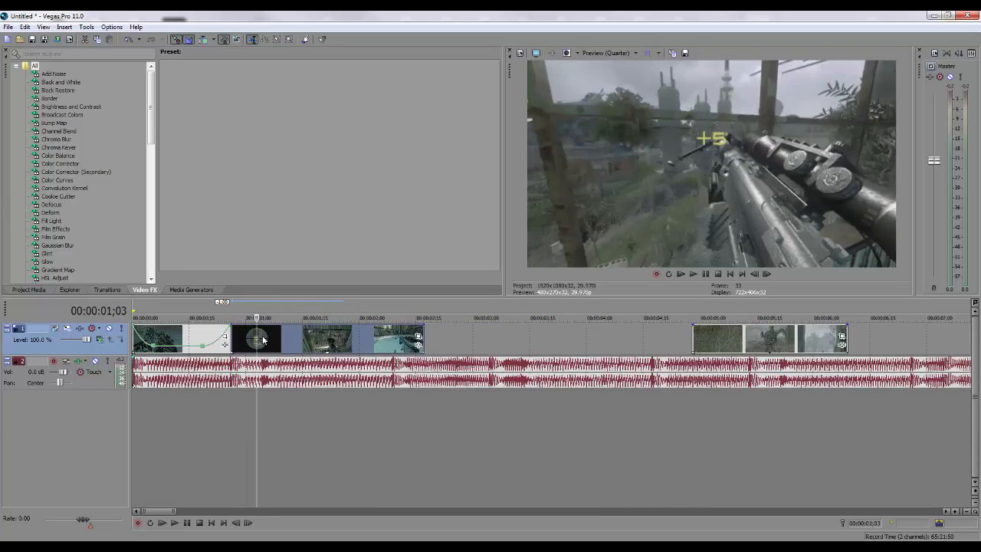
key("Right")
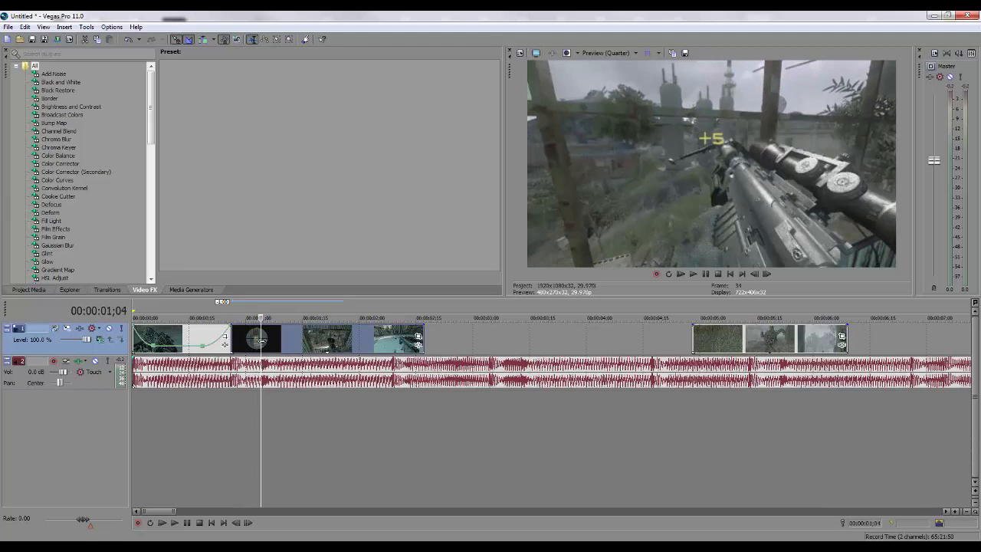
key("Left")
key("s")
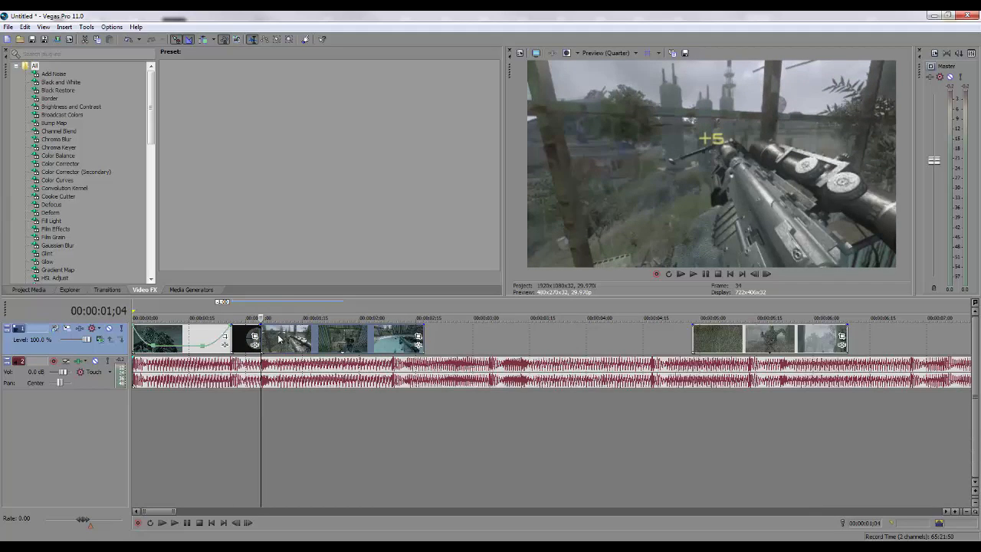
Step: Move the split-off remainder to about 00:00:02;24 and play the music from the short second clip's end
left_click_drag(340, 346, 529, 347)
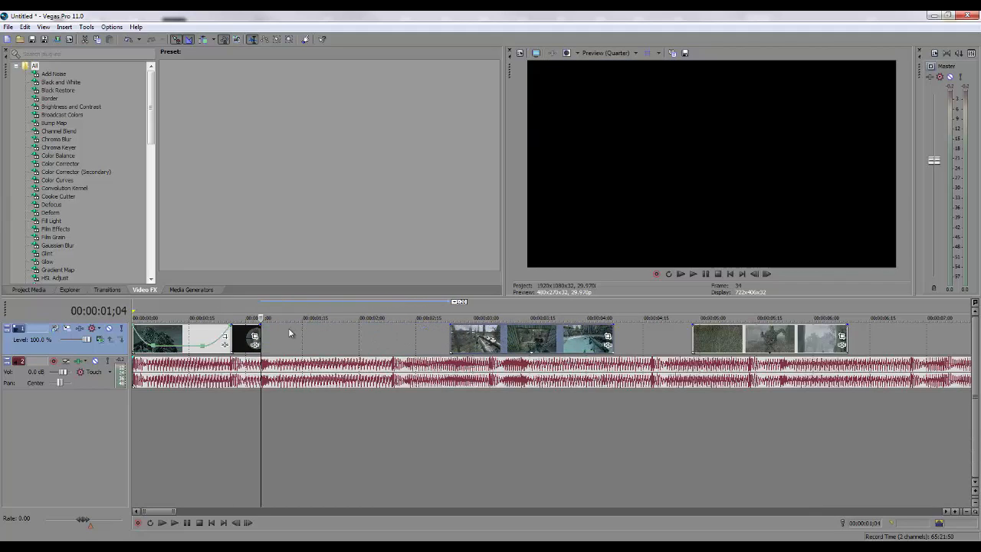
left_click(242, 338)
scroll(242, 338, "up", 2)
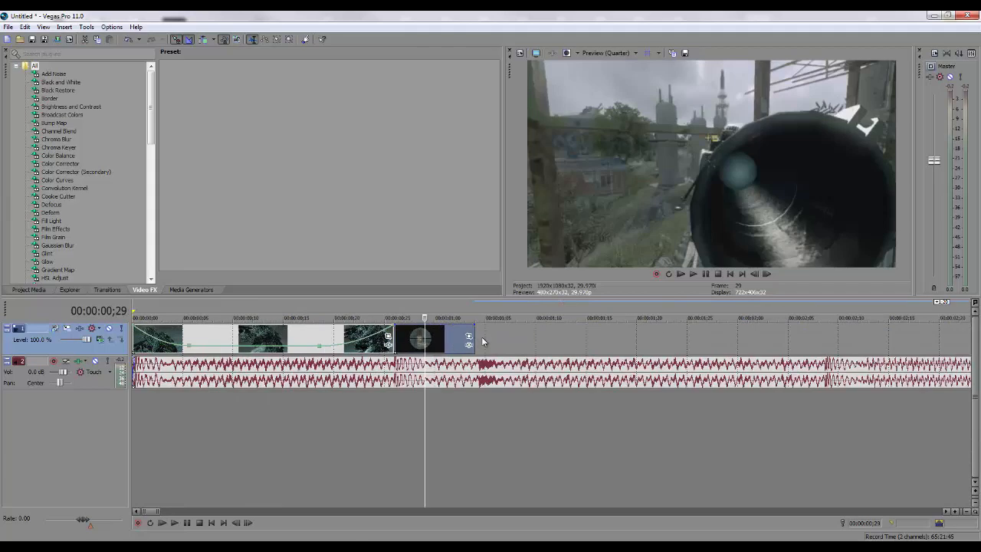
left_click_drag(475, 334, 475, 335)
left_click(480, 350)
key("space")
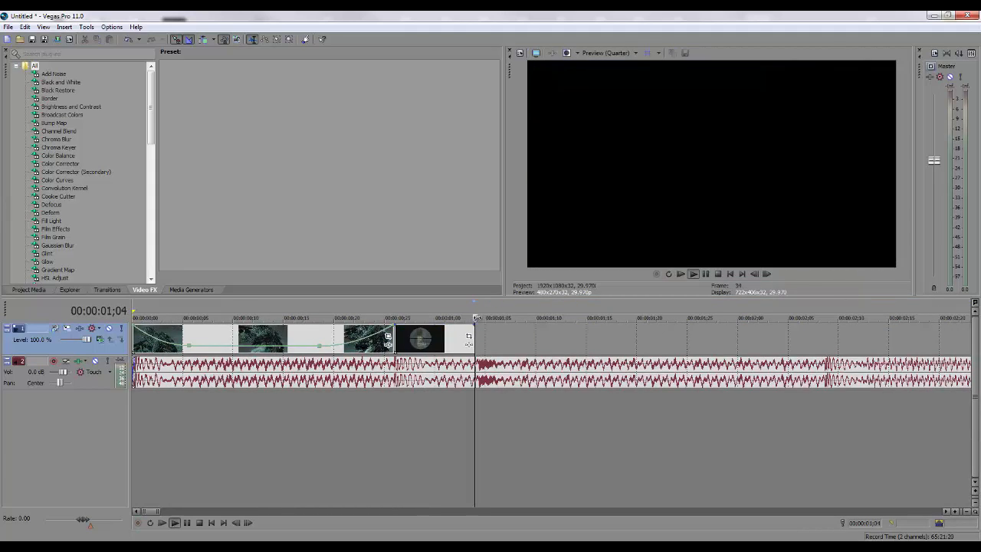
key("space")
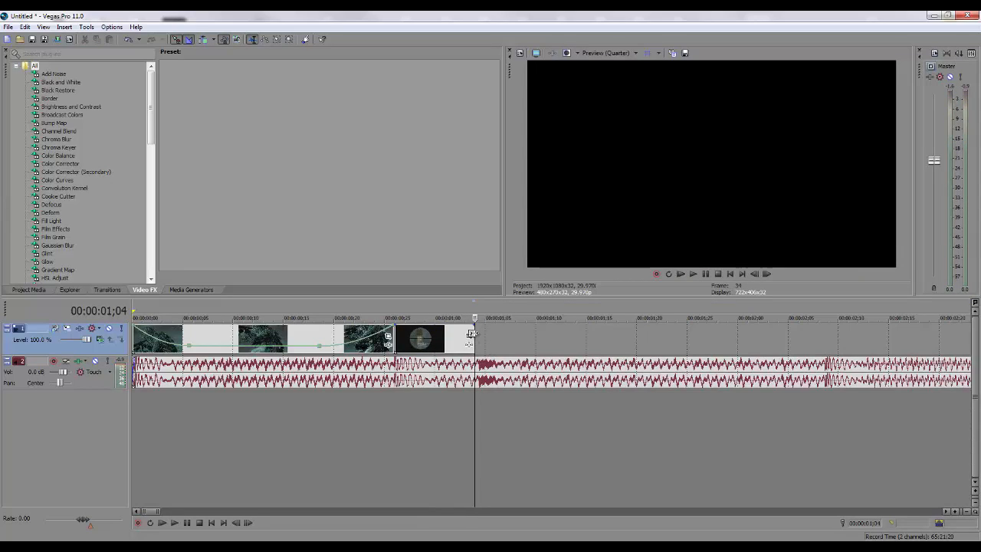
Step: Extend the short second clip's end by one frame to 00:00:01;05 and step through its last frames
left_click_drag(471, 335, 479, 335)
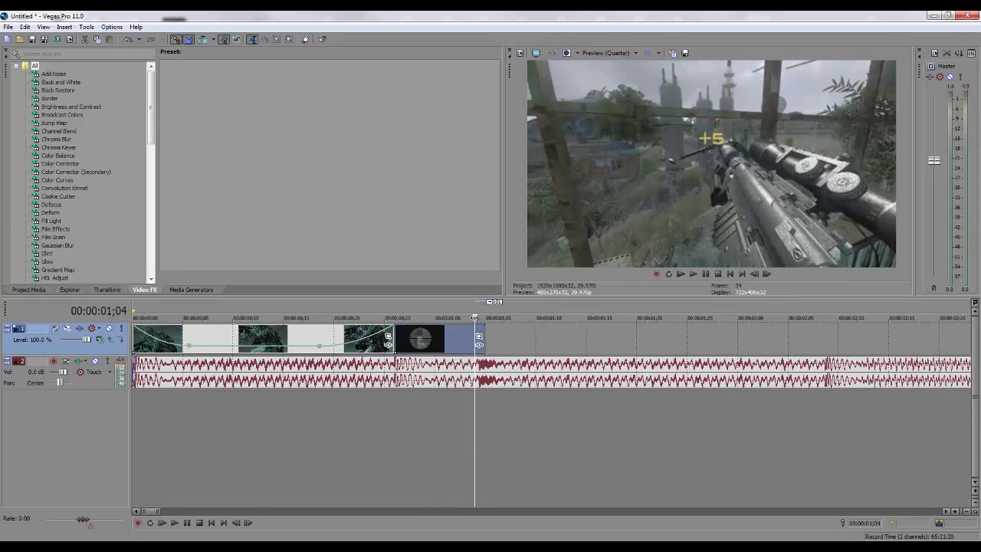
left_click(475, 418)
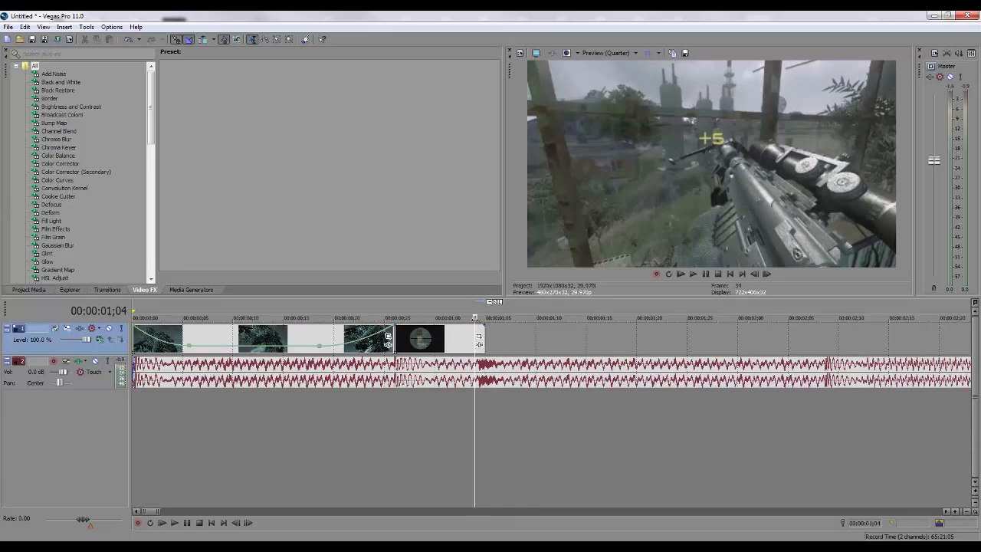
left_click(479, 335)
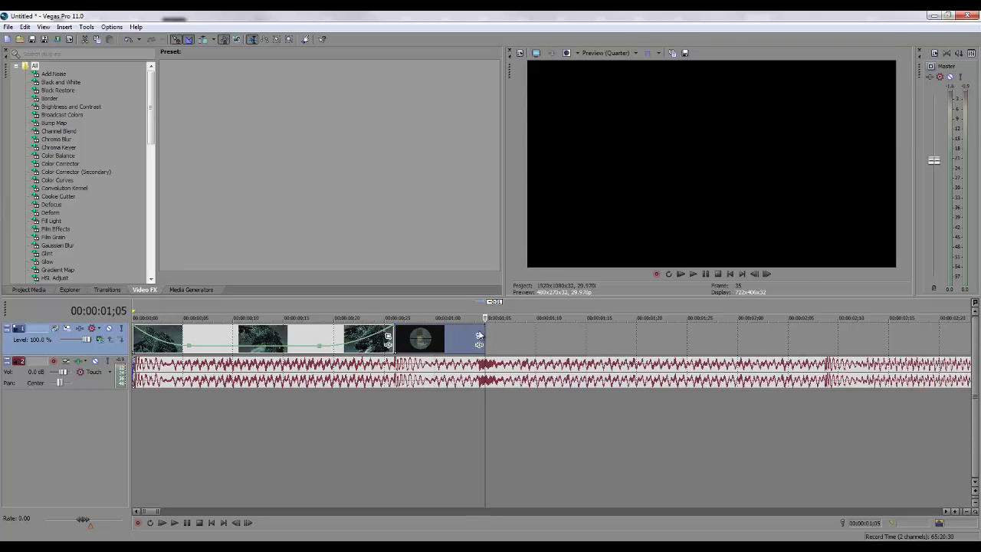
key("Left")
key("Right")
key("Left")
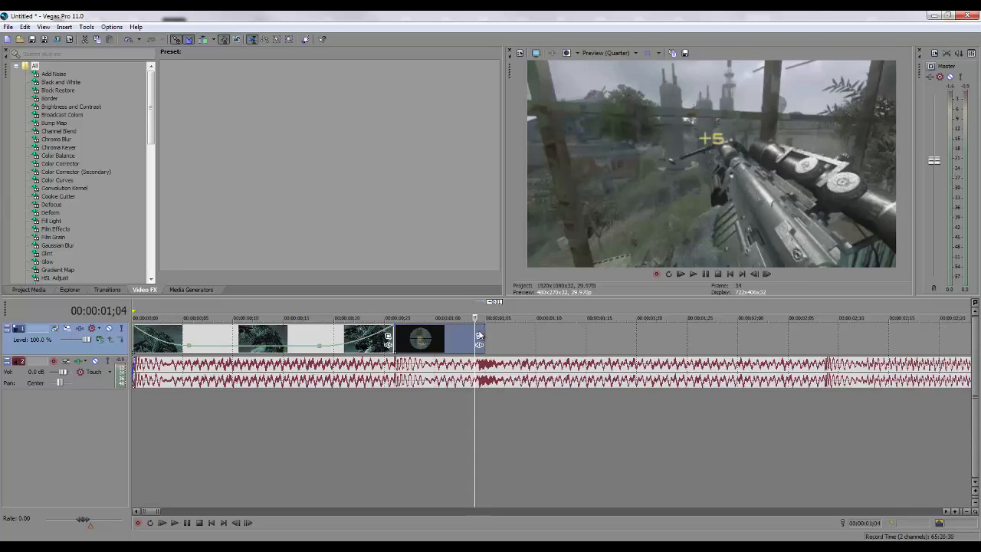
key("Right")
key("Left")
Step: Insert a velocity envelope on the short second clip
left_click(412, 338)
left_click(399, 335)
right_click(418, 338)
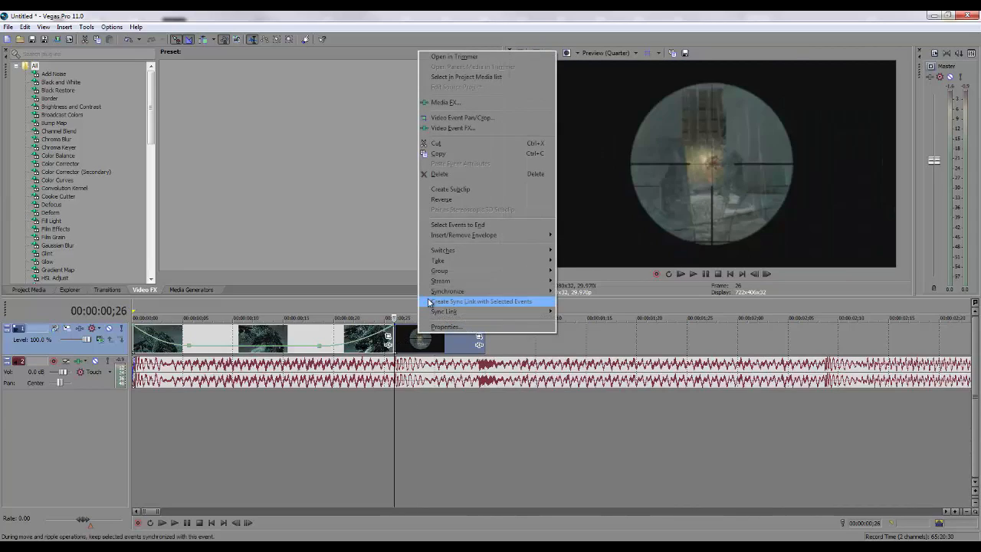
mouse_move(528, 235)
left_click(569, 239)
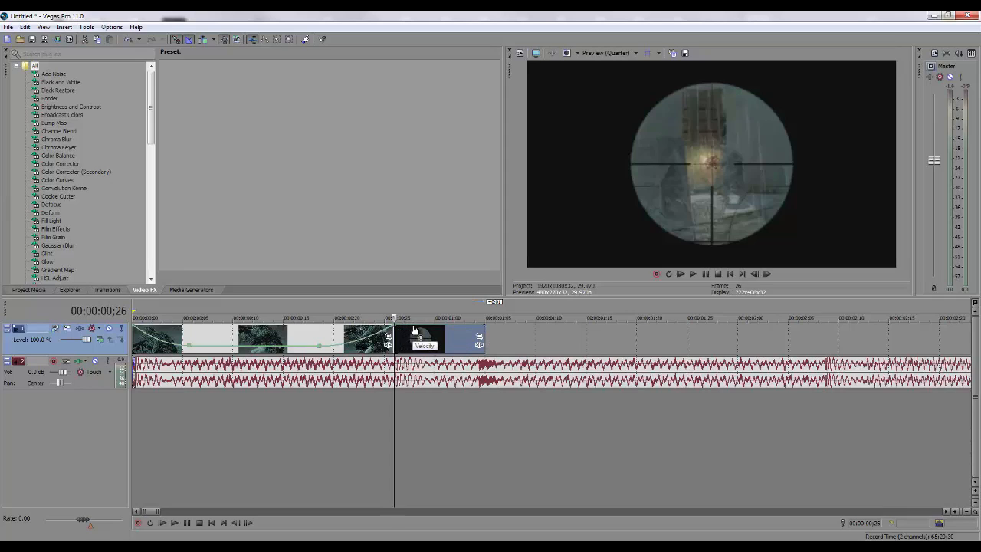
Step: Add a low velocity point at 00:00:00;27, raise the second clip's starting velocity to near maximum, and curve the falling segment between them
left_click(404, 331)
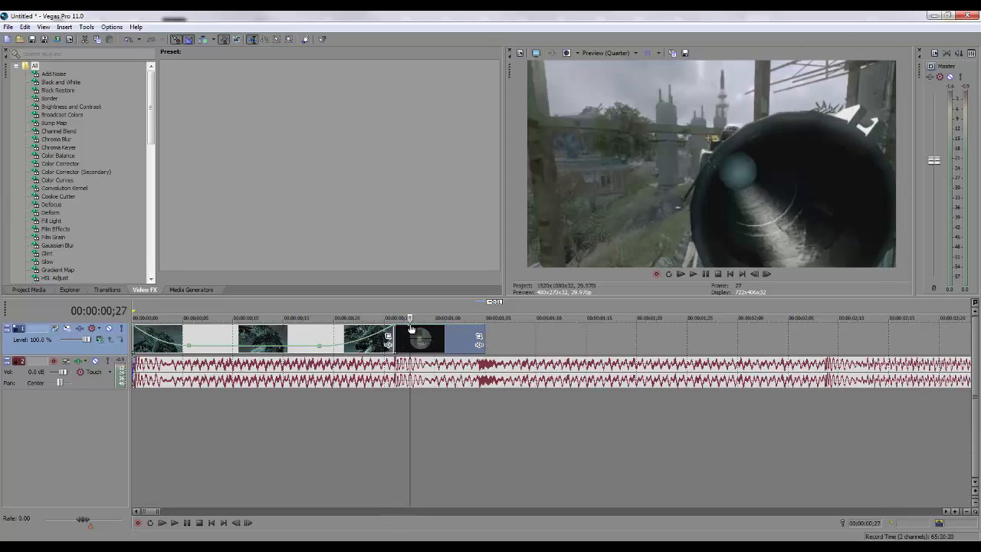
double_click(410, 326)
mouse_move(410, 326)
left_mouse_down()
mouse_move(410, 347)
mouse_move(410, 318)
mouse_move(395, 318)
left_mouse_up()
right_click(397, 325)
left_click(414, 407)
Step: Play both clips from the start of the timeline to check the speed changes against the music
left_click(162, 340)
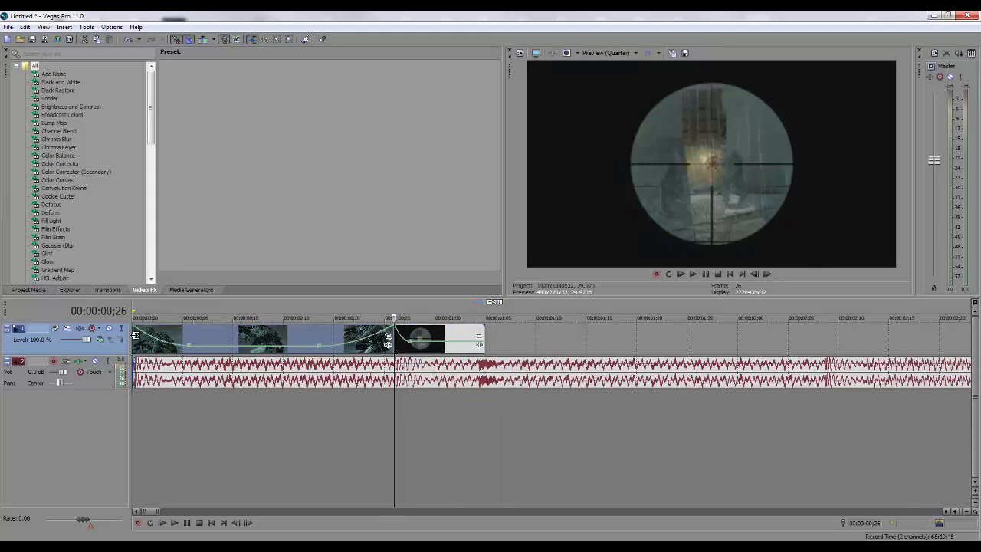
key("ctrl+Home")
left_click(693, 275)
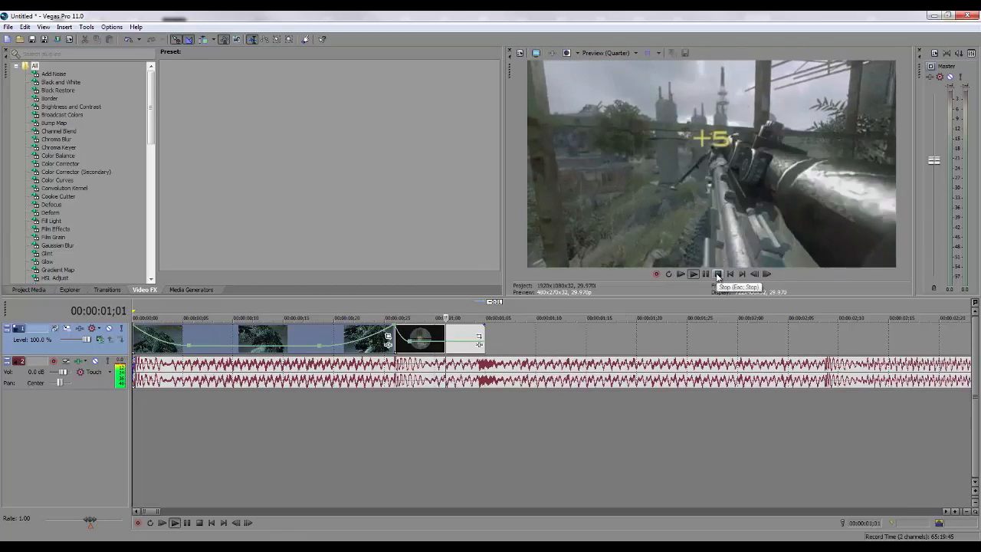
Step: Stop playback and move the second clip's low velocity point later to 00:00:00;29
key("space")
left_click(426, 332)
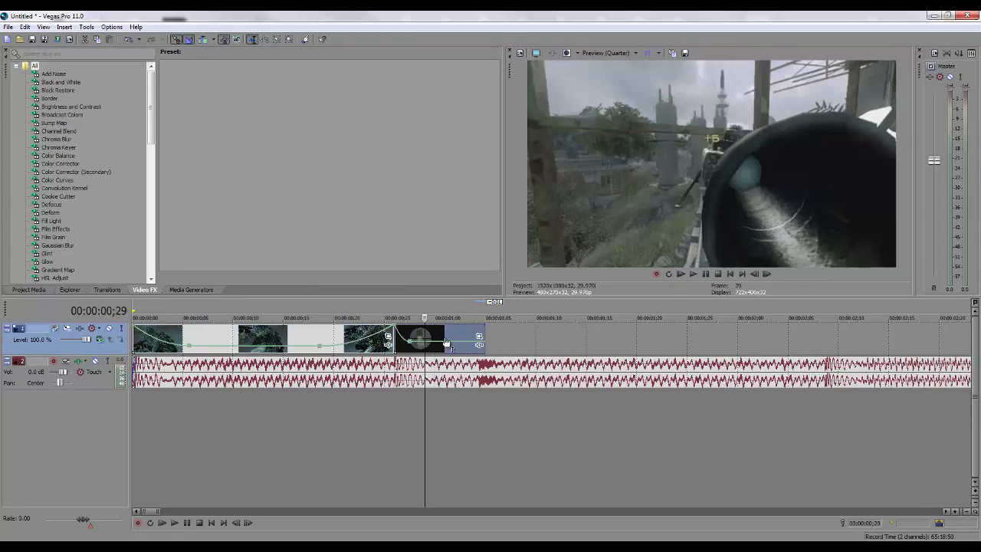
left_click_drag(411, 345, 432, 349)
left_click(397, 337)
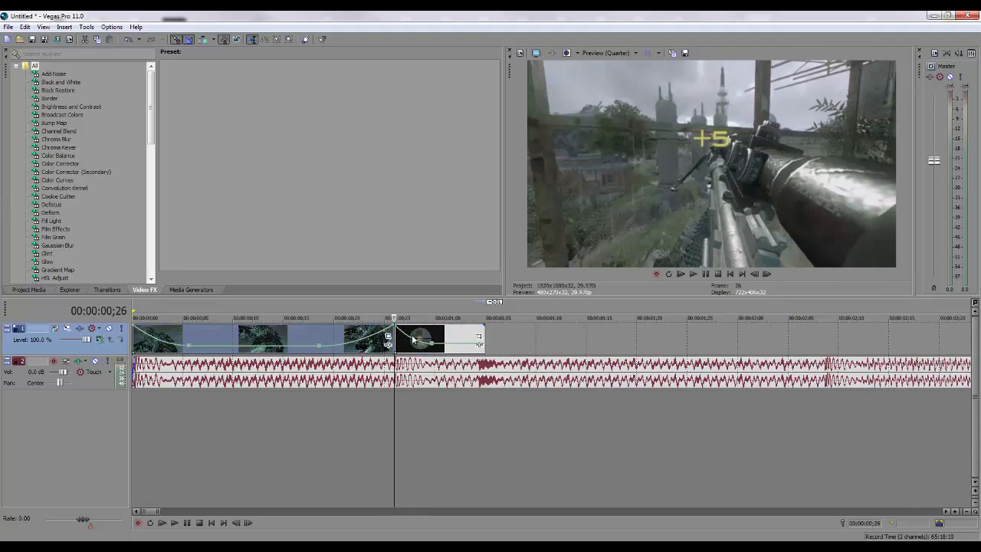
left_click(437, 338)
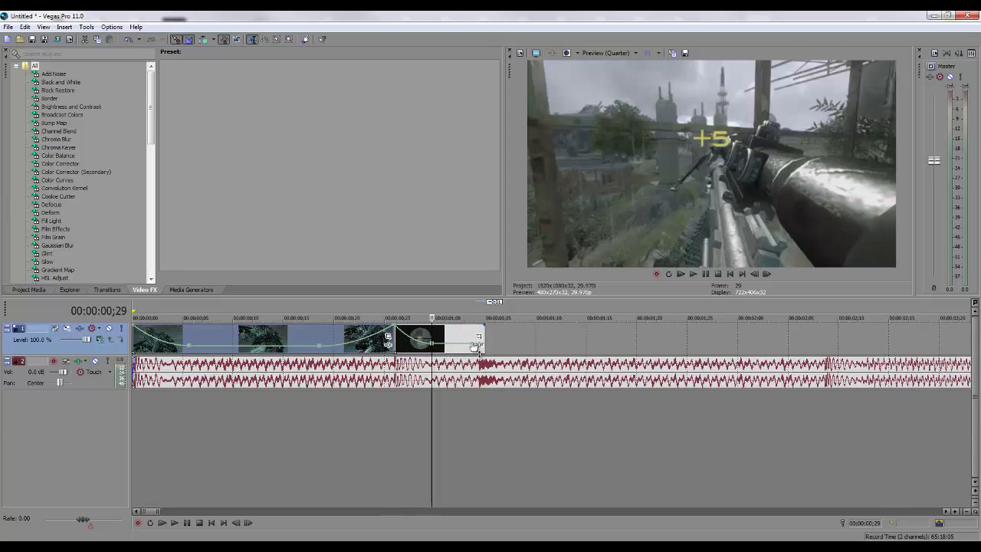
Step: Raise the second clip's ending velocity to near maximum and change the fade type of the rising segment from the low point
left_click_drag(484, 344, 496, 317)
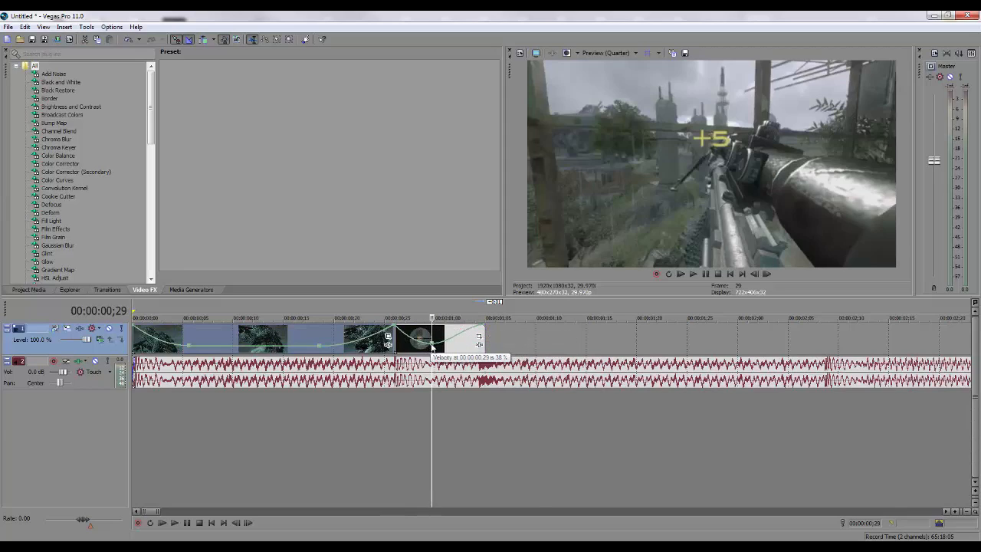
right_click(432, 344)
left_click(458, 436)
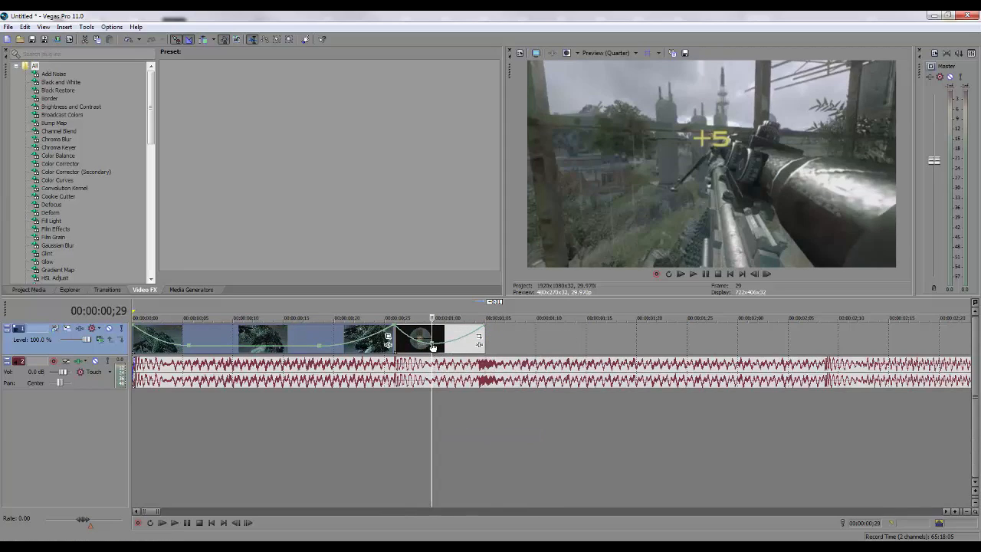
left_click_drag(433, 347, 433, 345)
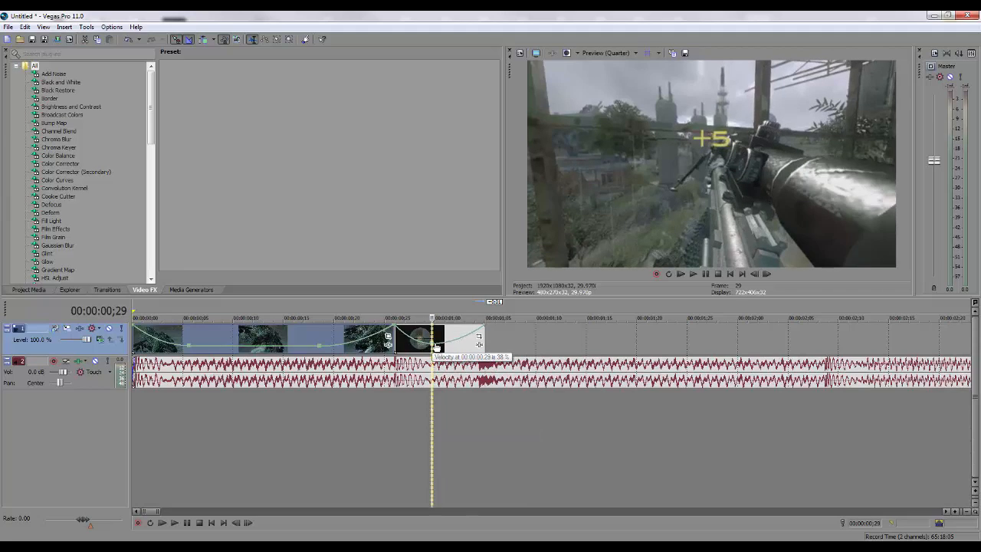
Step: Step frame by frame through the second clip from the cut at 00:00:00;26 to its end to examine the speed change
left_click(394, 332)
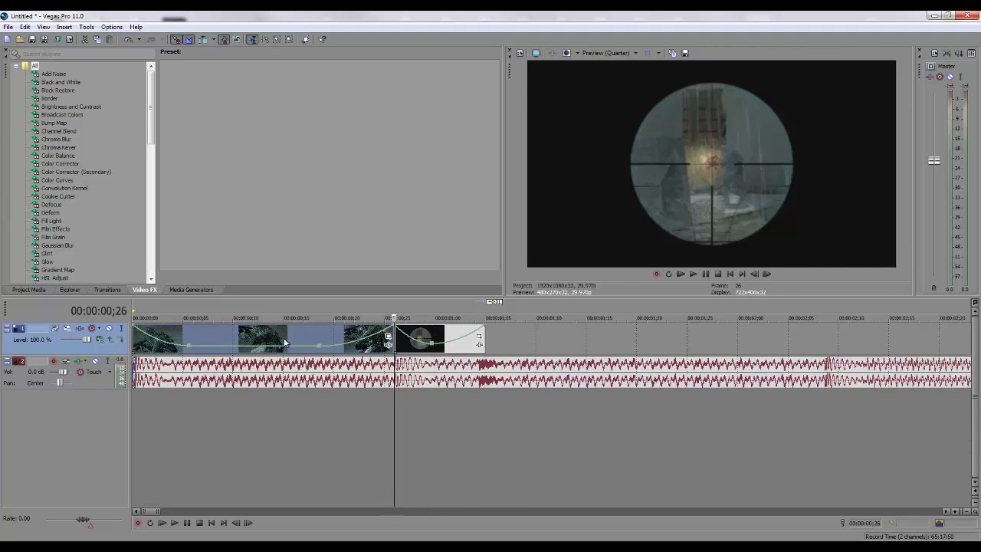
left_click(284, 342)
left_click(406, 337)
key("Left")
key("Right")
key("Right")
key("Right")
key("Right")
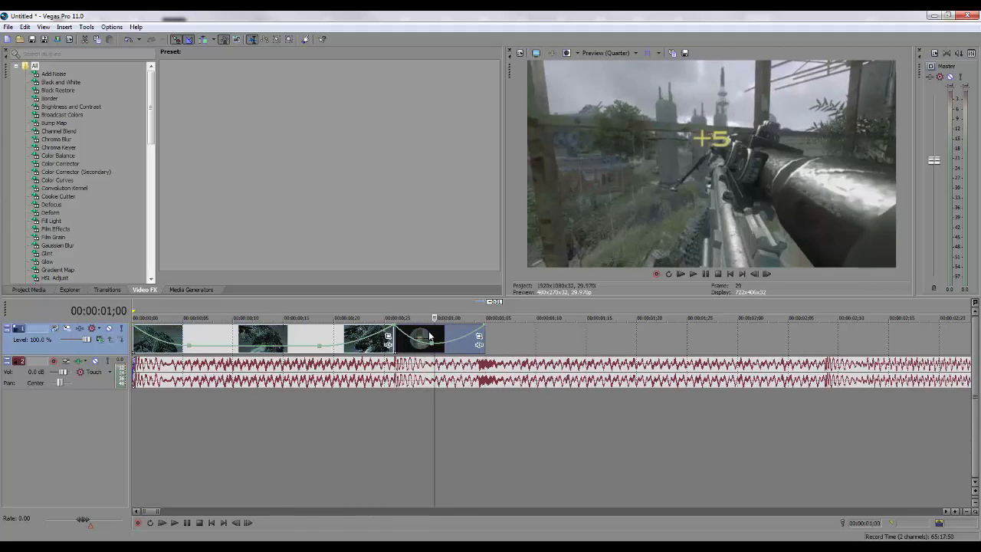
key("Right")
key("Right")
key("Right")
key("Right")
key("Right")
key("Right")
key("Left")
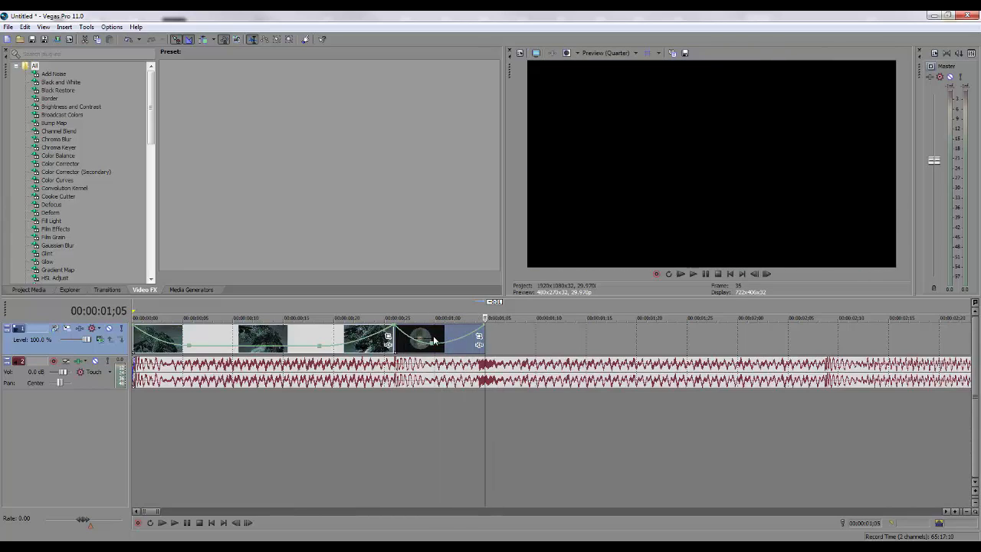
key("Left")
key("Right")
key("Left")
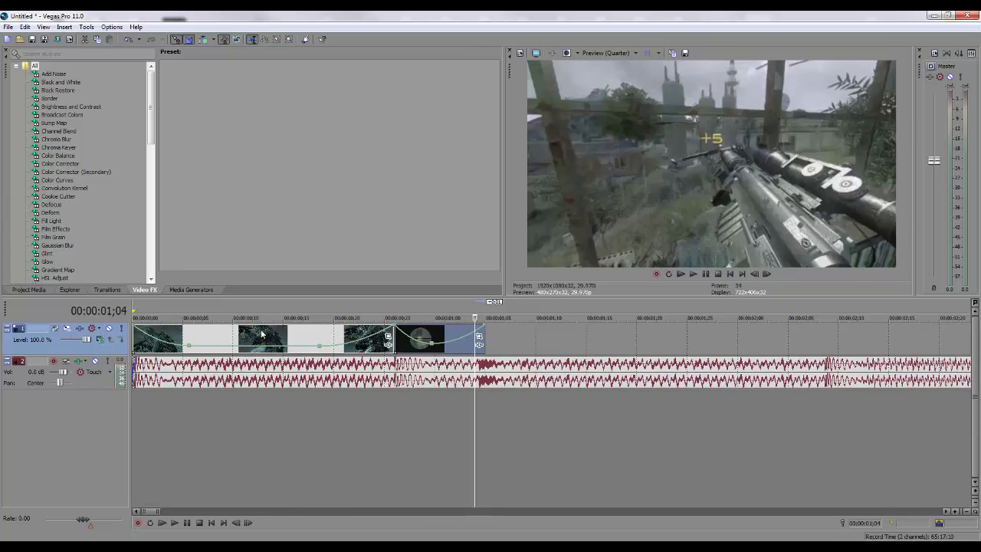
Step: Play both clips from the start of the timeline to check the second clip's slow-down and speed-up against the music
left_click(135, 334)
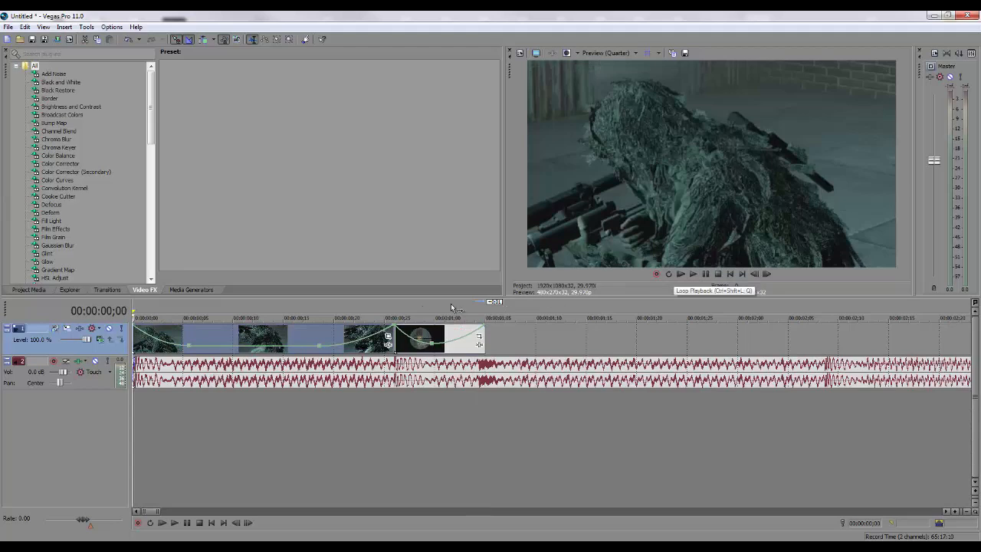
double_click(351, 330)
left_click_drag(396, 316, 634, 307)
left_click(692, 278)
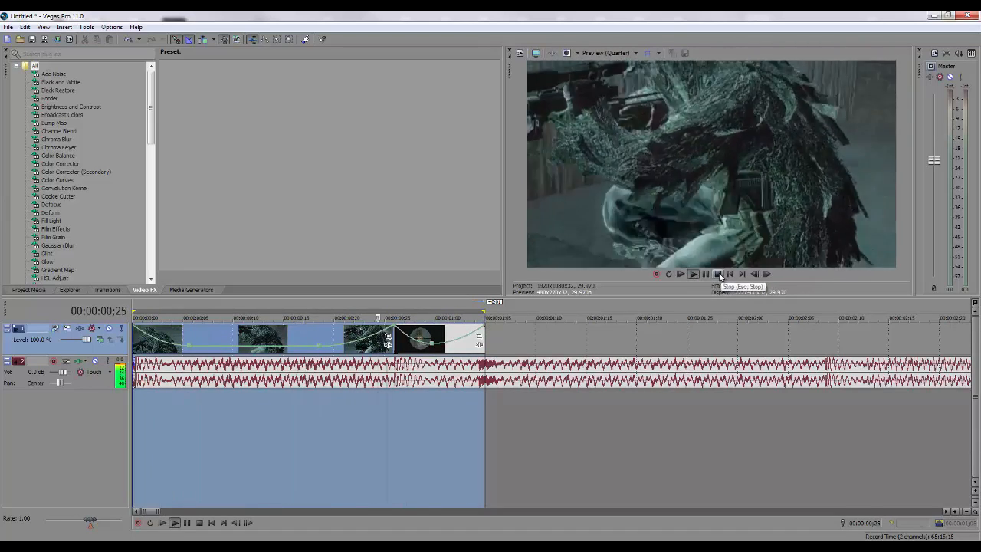
left_click(720, 275)
Step: Set the second clip's low velocity point at 00:00:00;29 to 45%
left_click(414, 333)
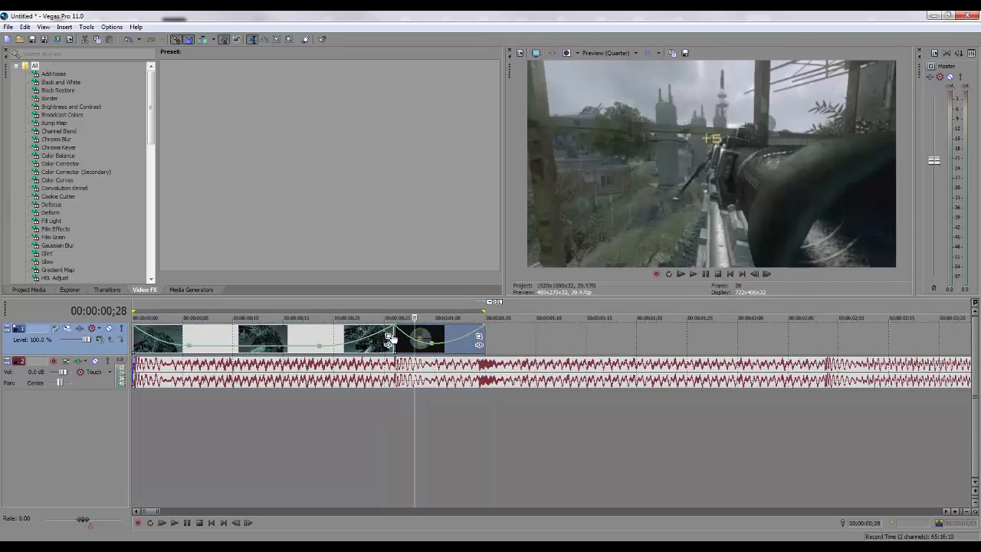
left_click(389, 336)
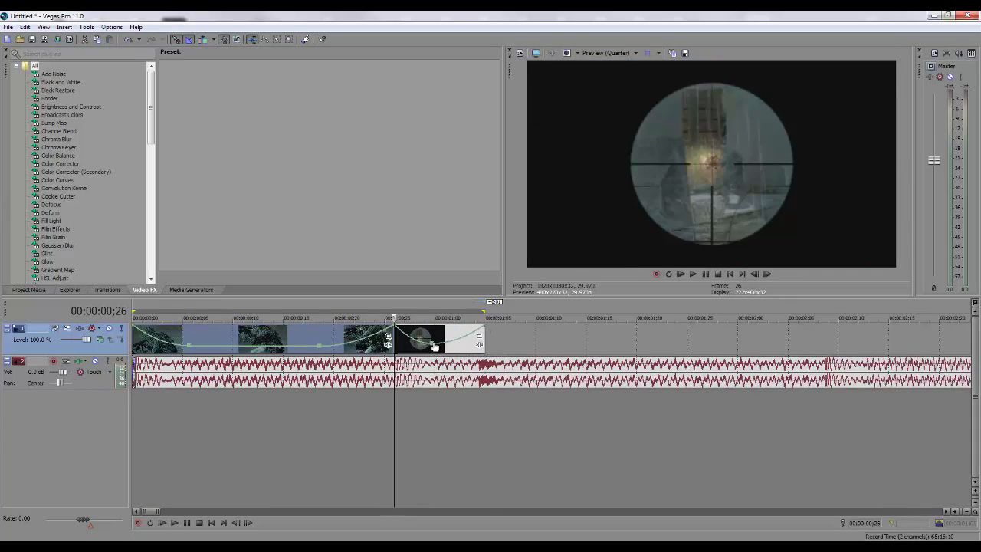
left_click_drag(434, 346, 436, 346)
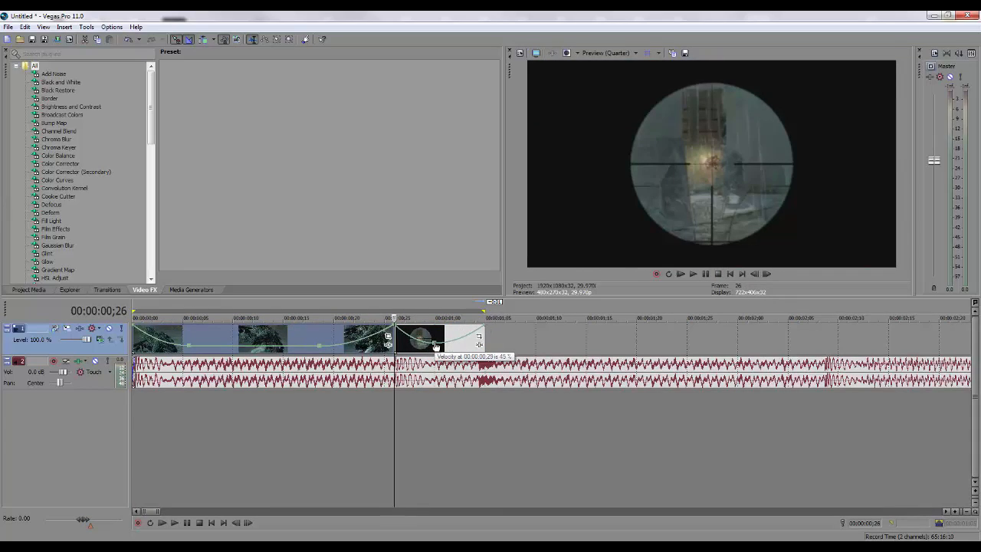
left_click(482, 334)
Step: Move the third clip back along the timeline until its start slightly overlaps the second clip's end
scroll(535, 344, "down", 3)
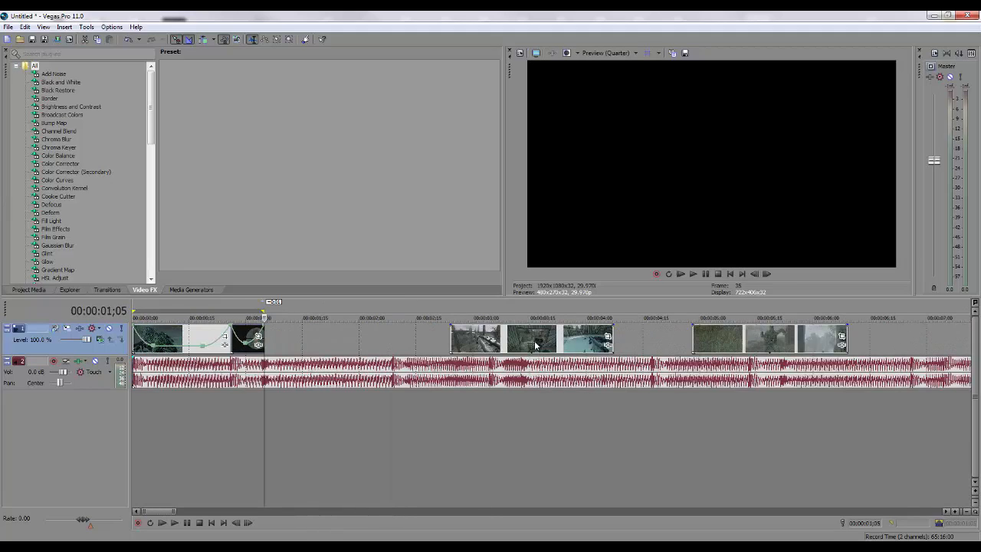
left_click_drag(505, 340, 350, 340)
left_click(269, 340)
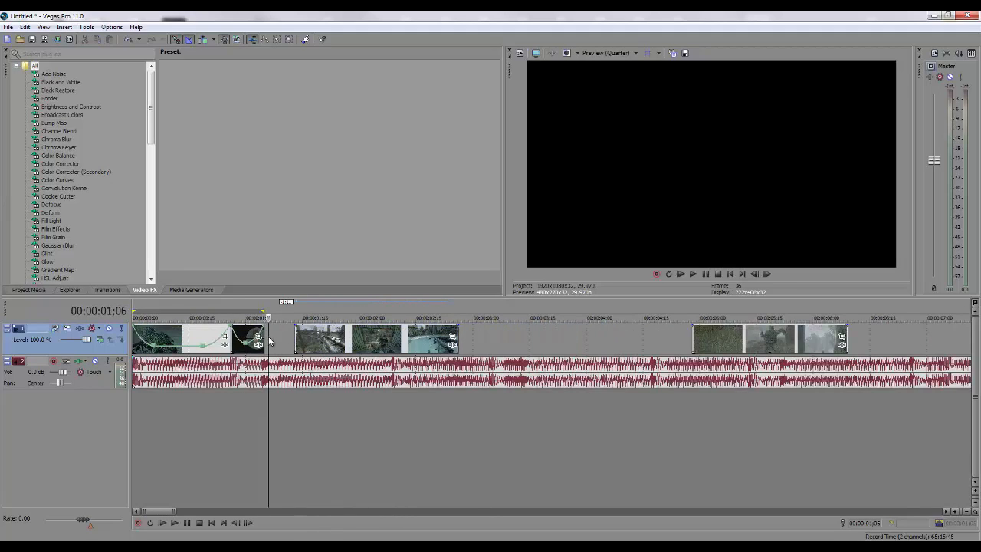
left_click(332, 345)
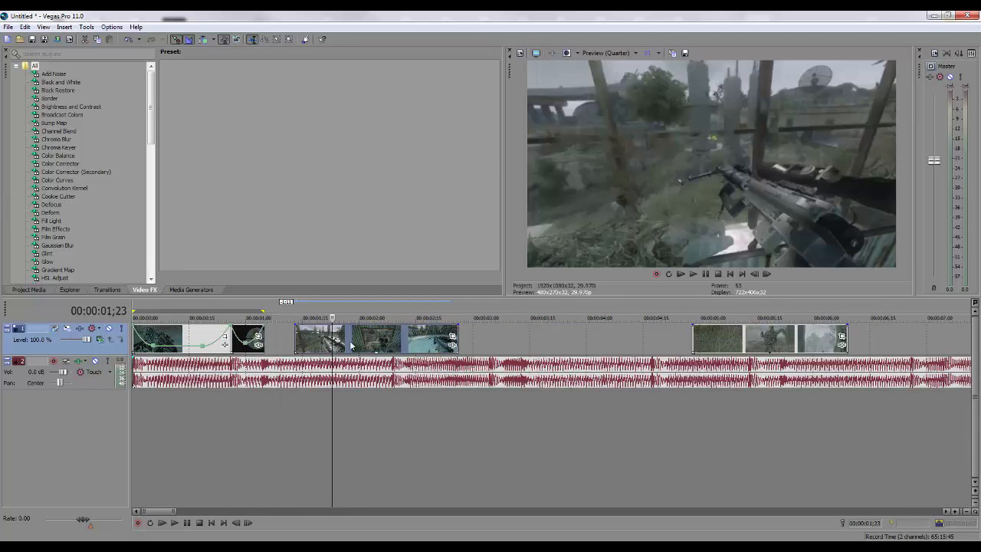
left_click_drag(371, 347, 326, 350)
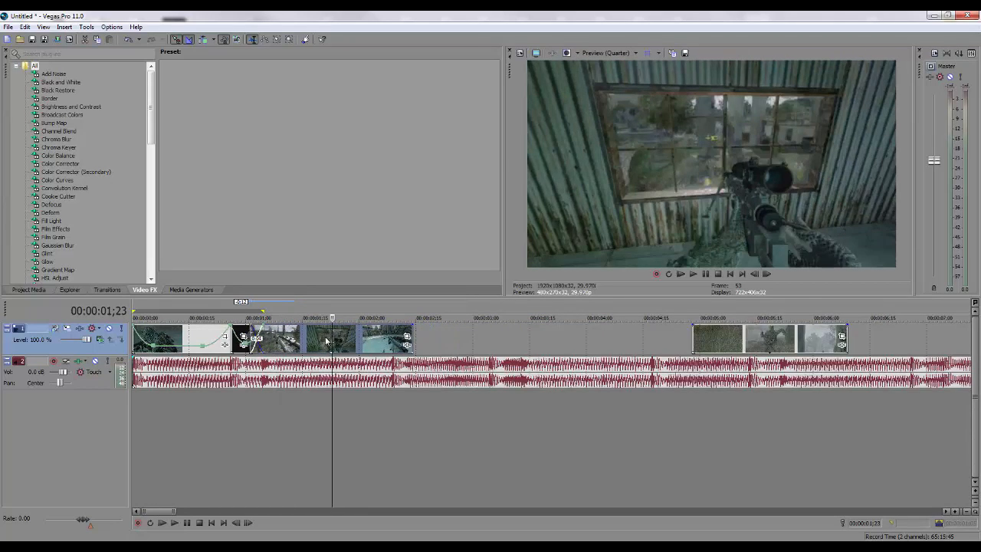
Step: Trim the third clip's start by splitting at 00:00:01;23, and butt the remainder against the second clip's end at 00:00:01;05
scroll(326, 341, "up", 3)
left_click_drag(455, 341, 485, 349)
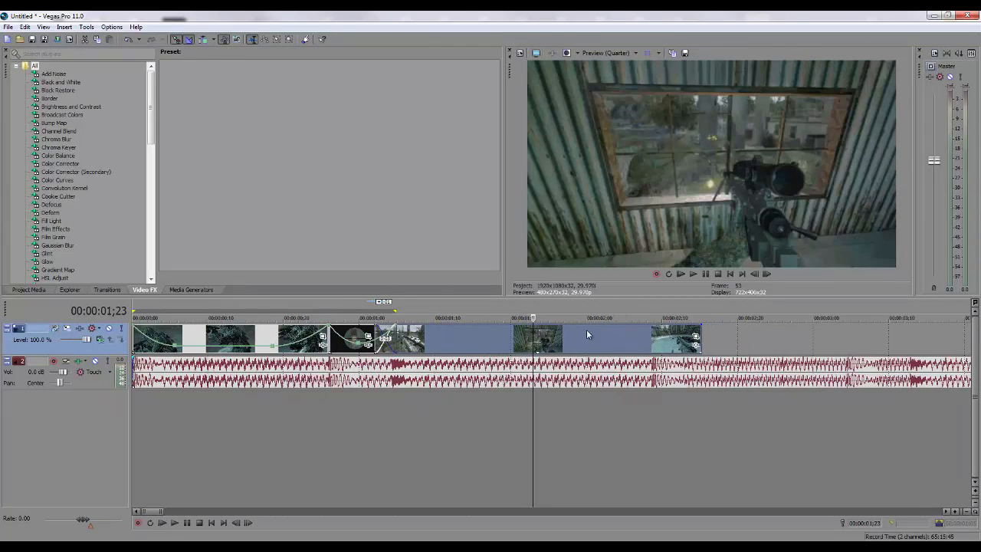
key("s")
left_click(511, 336)
key("Delete")
left_click_drag(566, 342, 421, 349)
Step: Play from the second clip's start at 00:00:00;26 to check the transition into the trimmed third clip
left_click(329, 335)
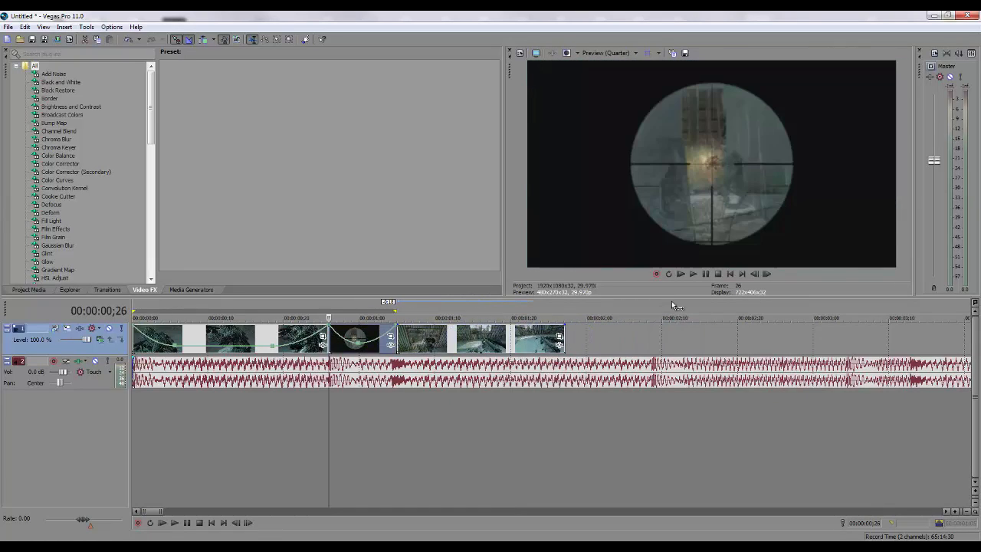
left_click(694, 274)
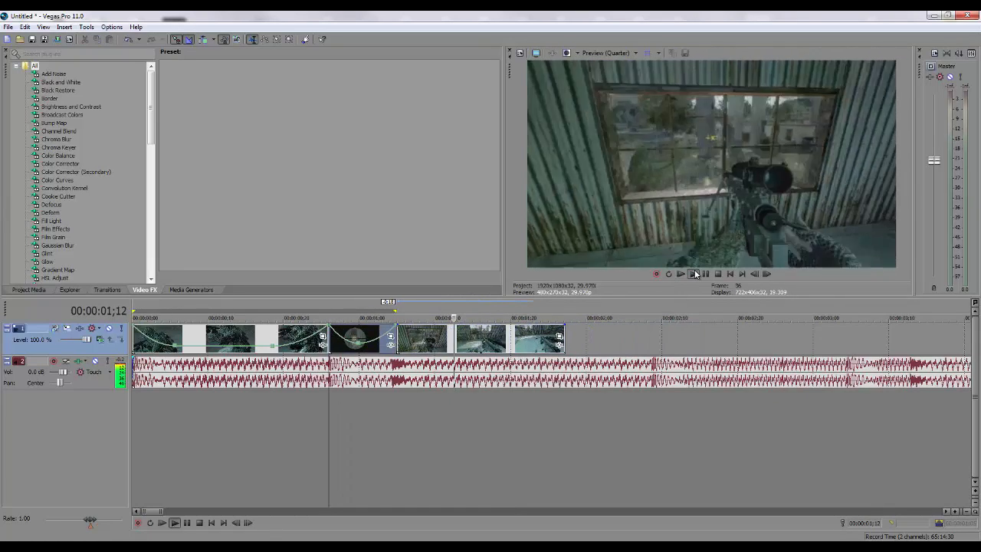
left_click(695, 274)
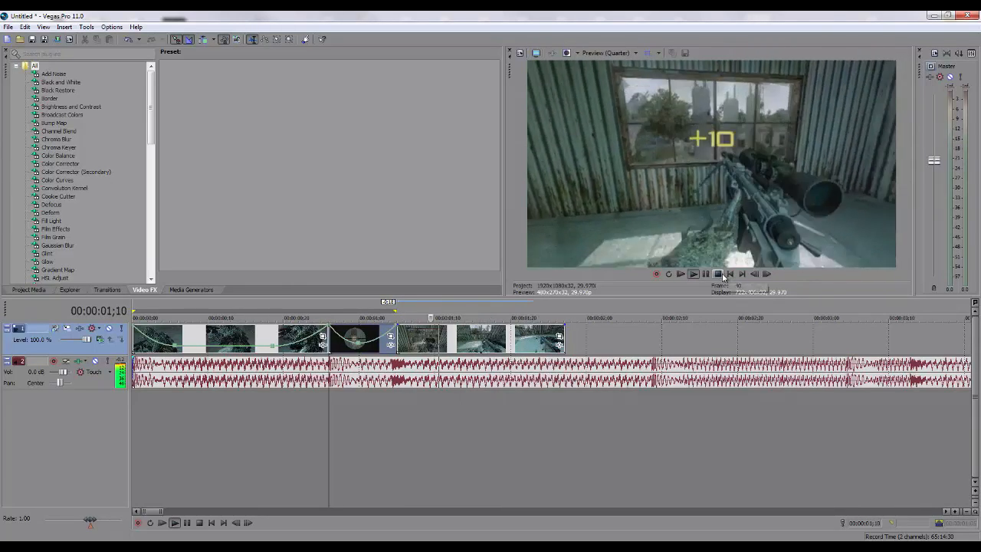
left_click(719, 274)
Step: Insert a velocity envelope on the third clip
right_click(416, 341)
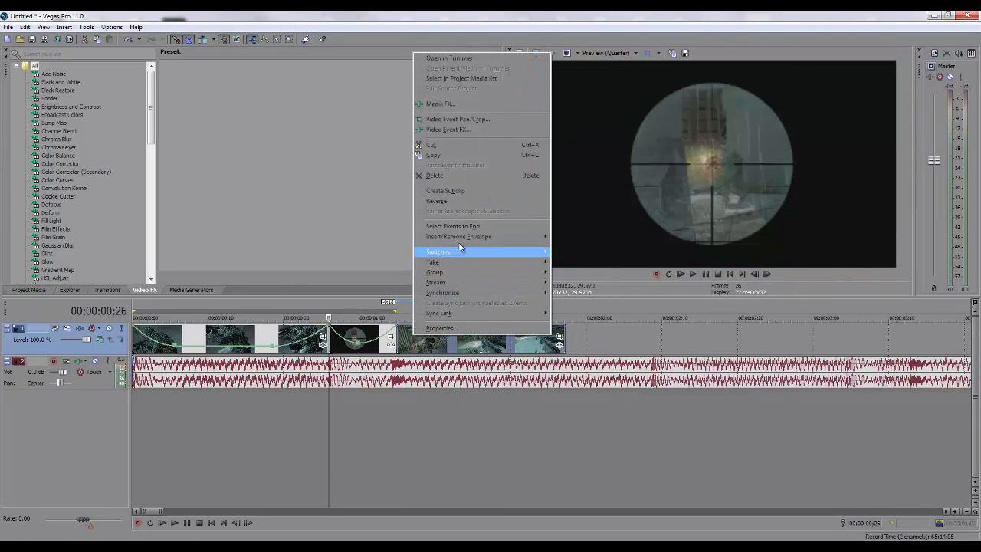
mouse_move(529, 236)
left_click(562, 240)
left_click(396, 335)
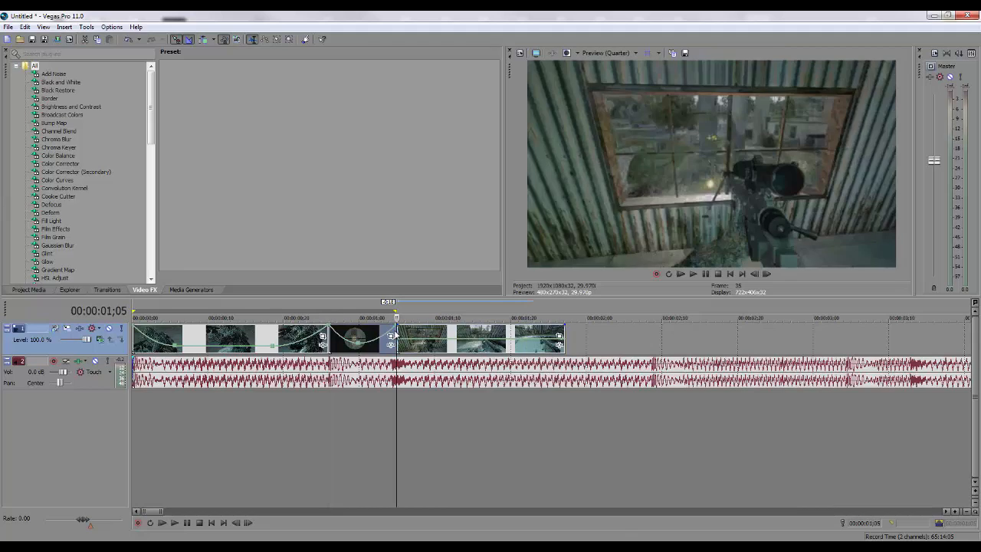
Step: Extend the third clip's end to the beat at 00:00:02;09 and raise its velocity to near maximum
left_click(585, 345)
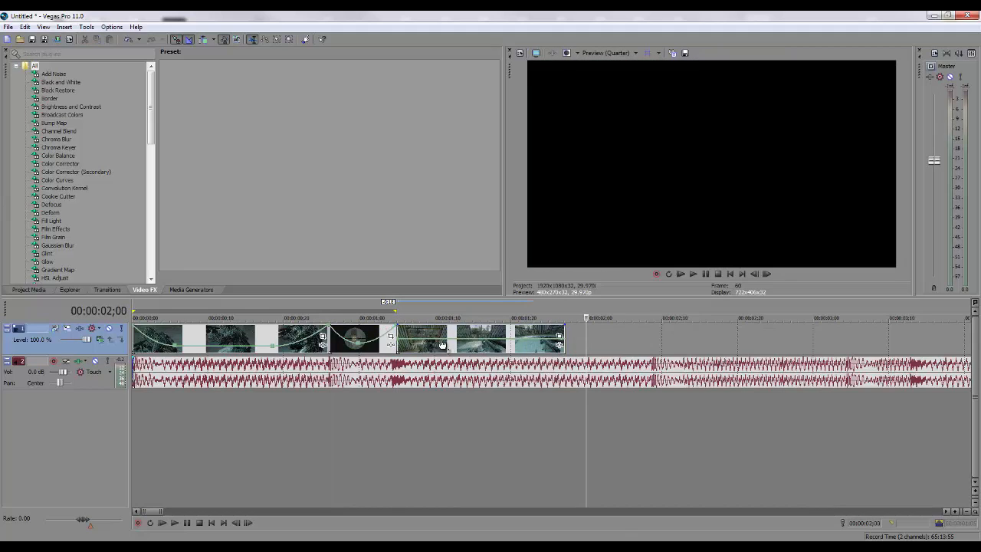
left_click_drag(565, 335, 652, 335)
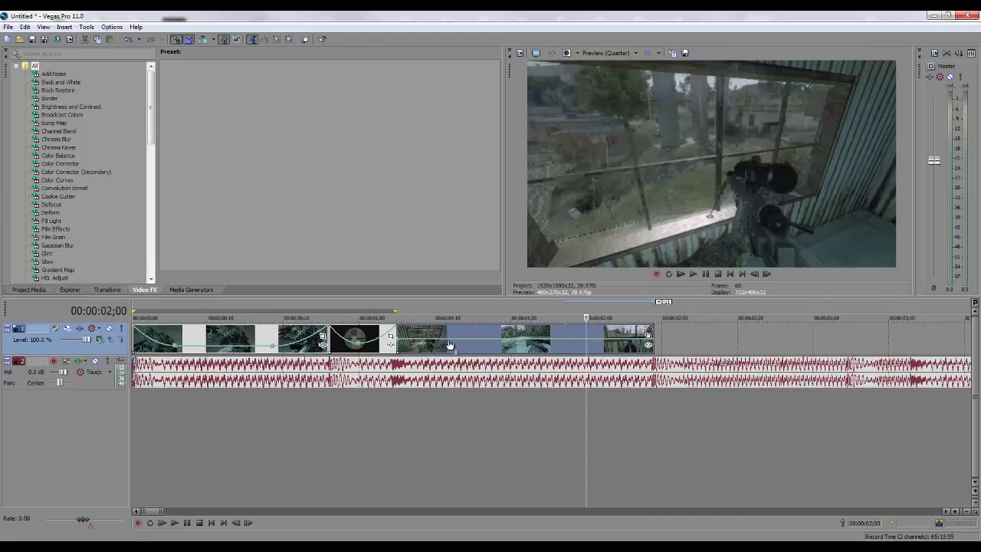
left_click_drag(450, 341, 453, 324)
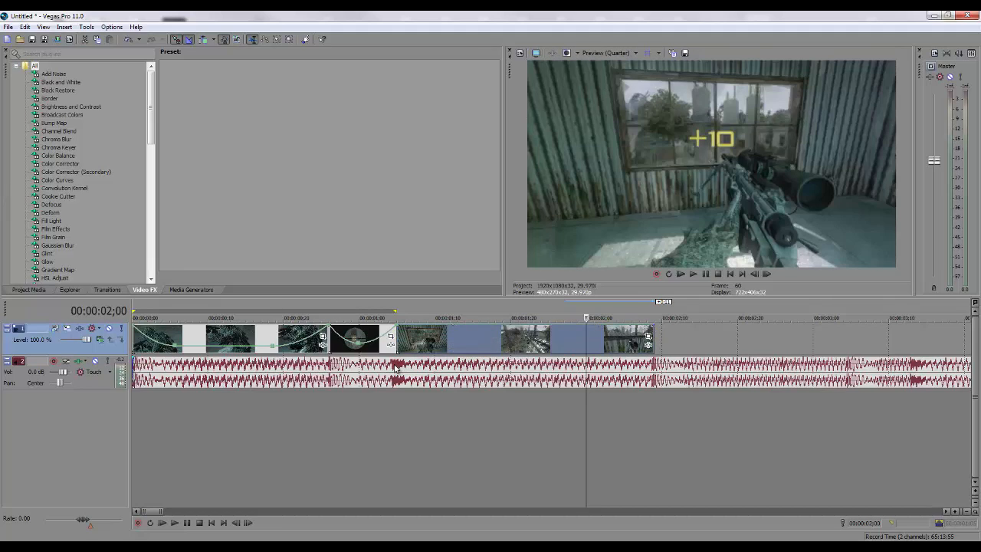
left_click(396, 366)
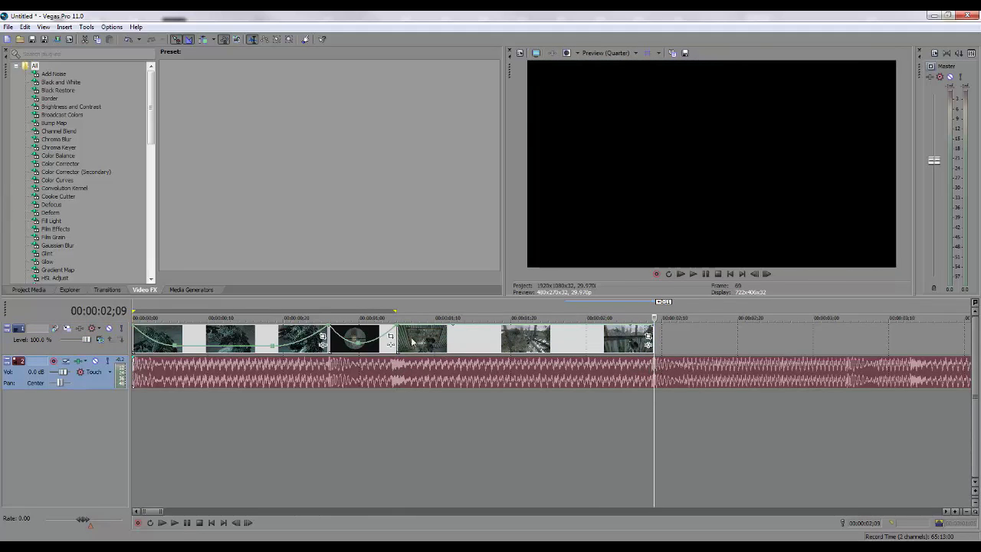
Step: Add a low velocity point shortly after the third clip's start and change the fade type of the falling segment before it
left_click(398, 333)
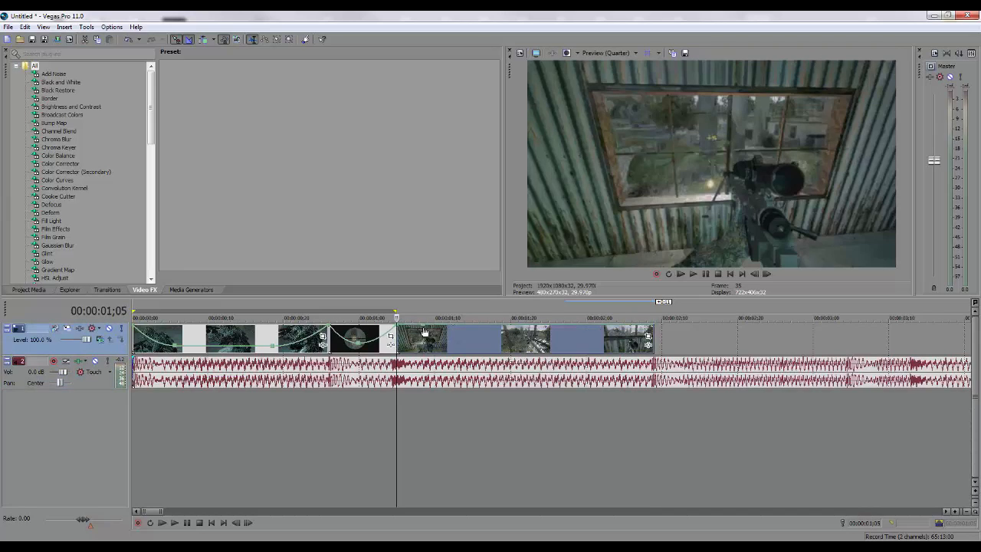
left_click_drag(425, 332, 424, 343)
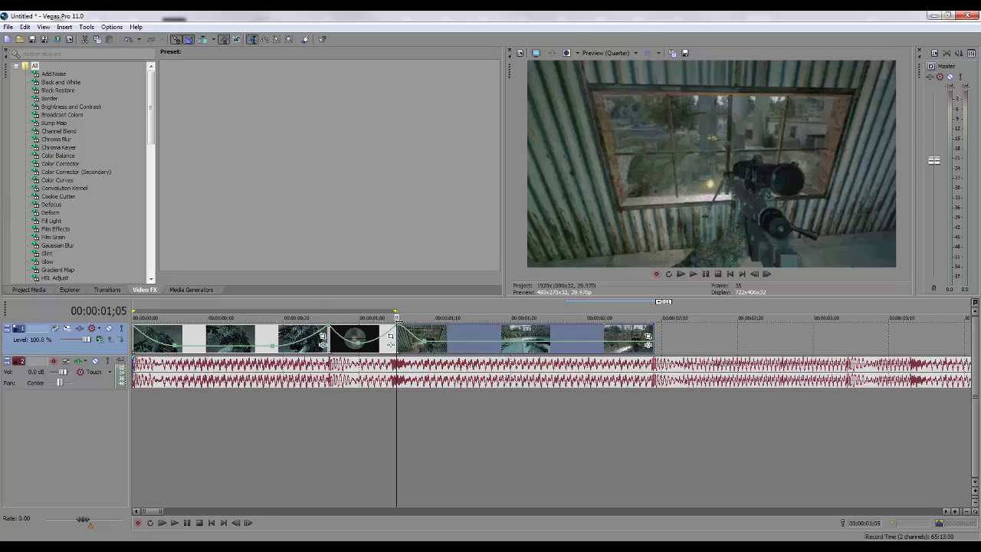
right_click(398, 328)
left_click(432, 406)
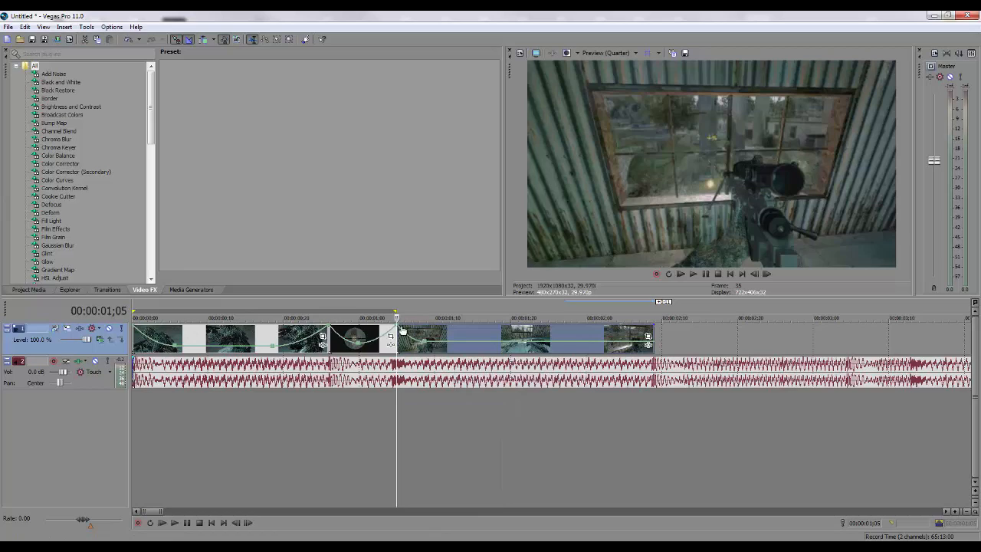
Step: Play the third clip and check its frames at 00:00:01;08 and 00:00:02;05 to judge the slowed section
key("space")
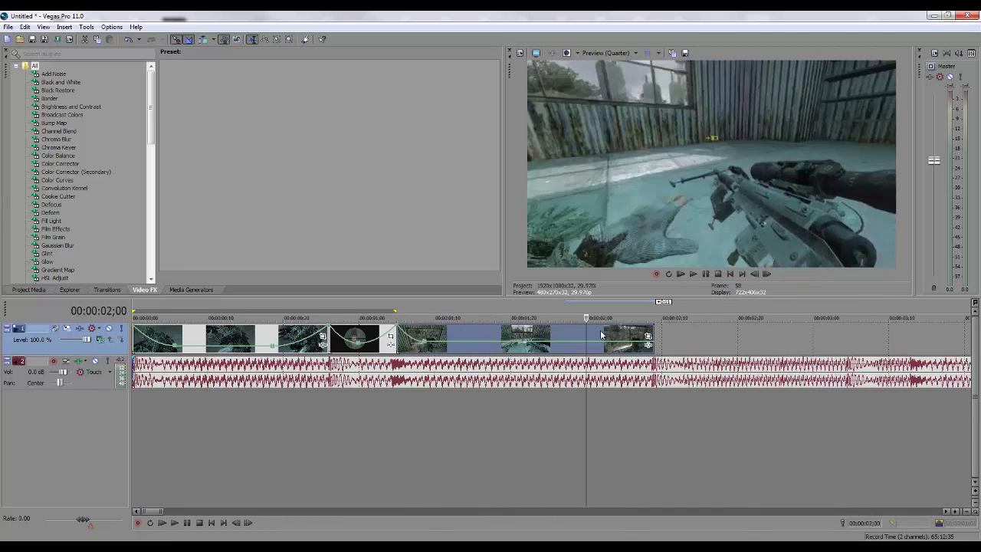
left_click(419, 337)
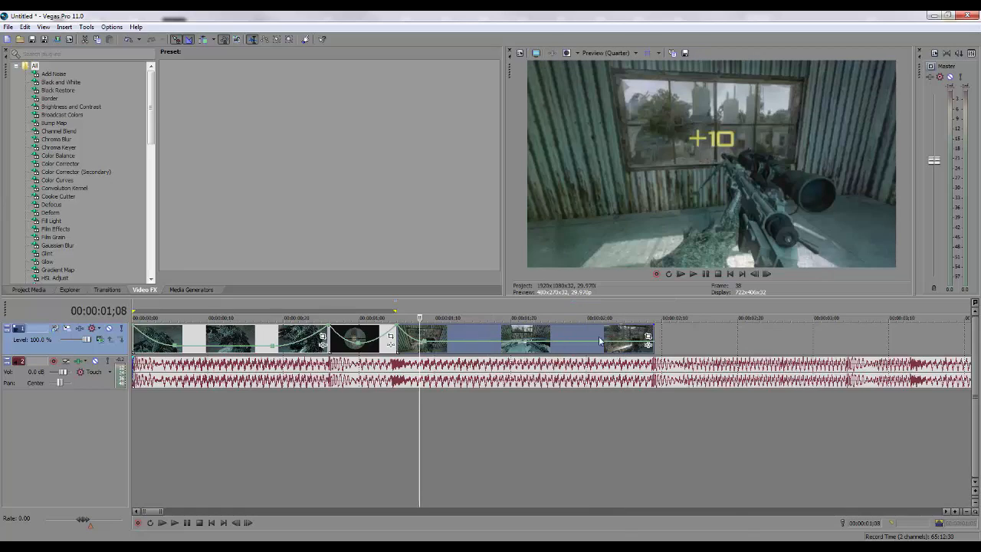
left_click(622, 337)
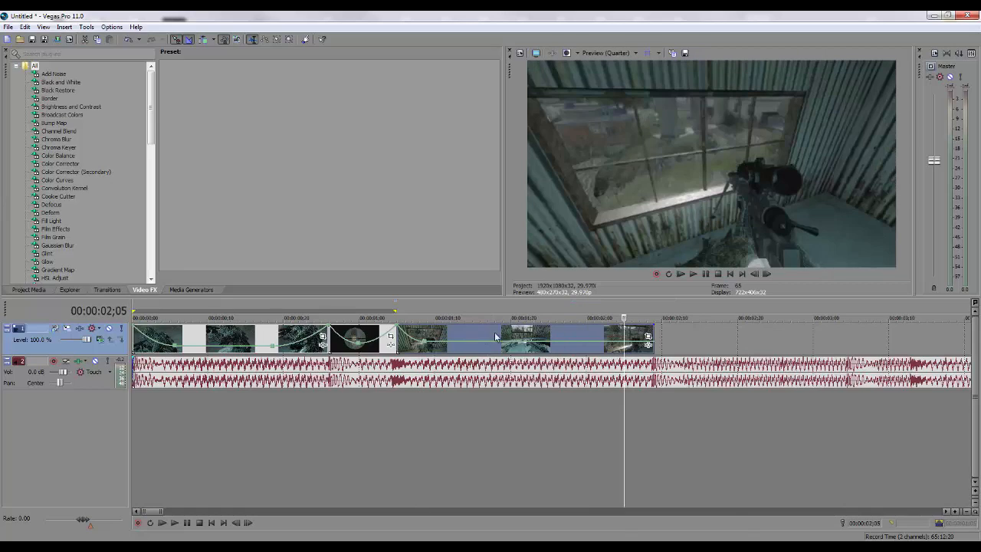
Step: Lower the third clip's slow velocity point at about 00:00:01;09 and play the sequence from the start to check it
left_click(426, 339)
left_click_drag(425, 343, 426, 347)
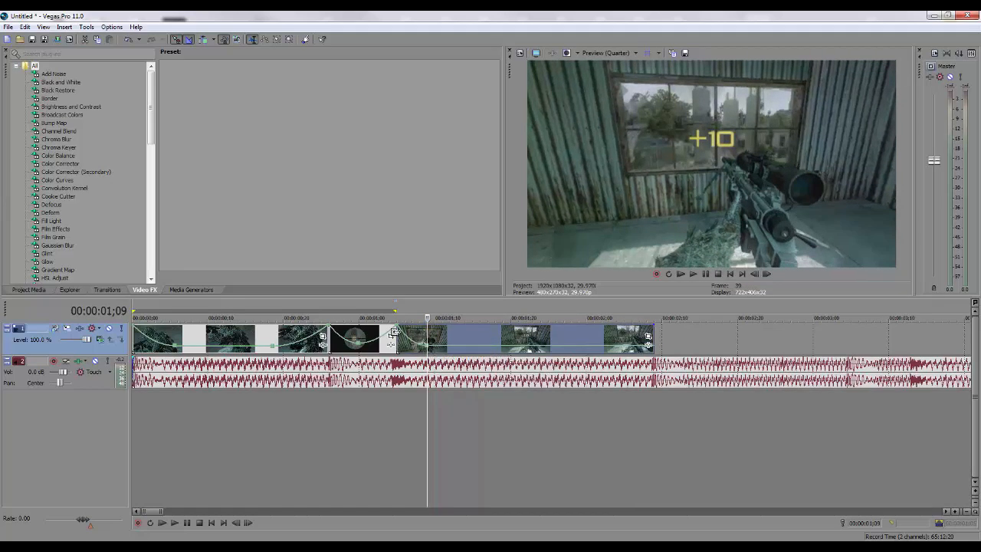
left_click(393, 331)
left_click(134, 330)
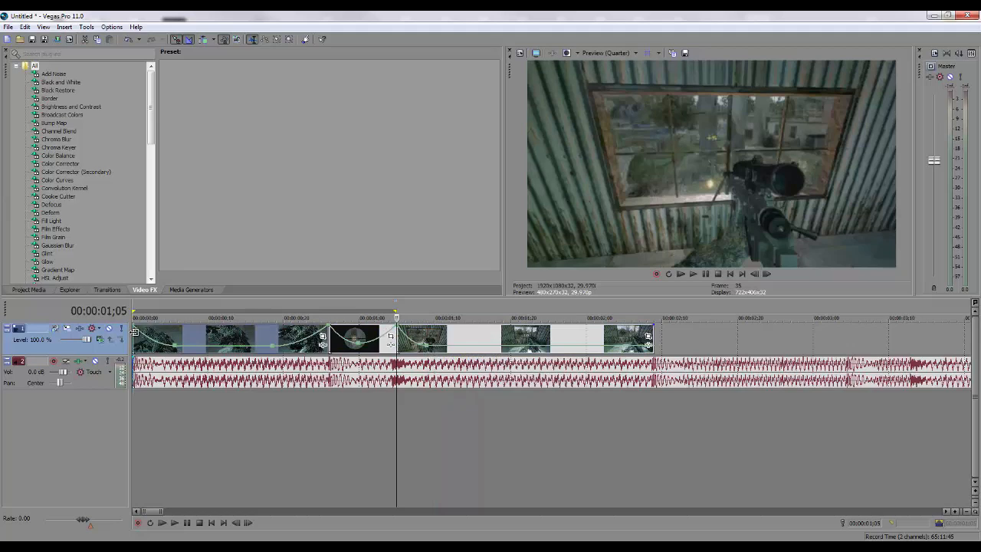
left_click(693, 277)
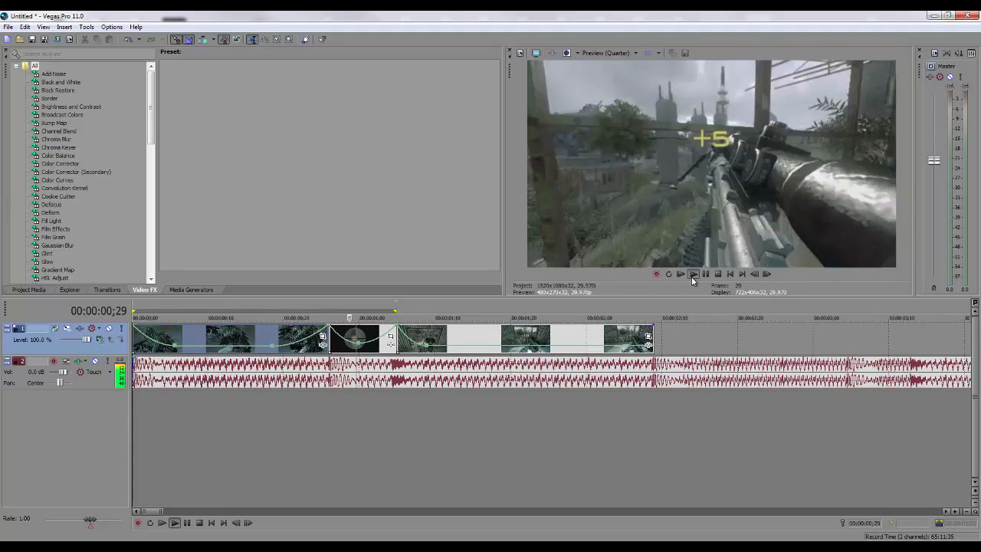
left_click(693, 277)
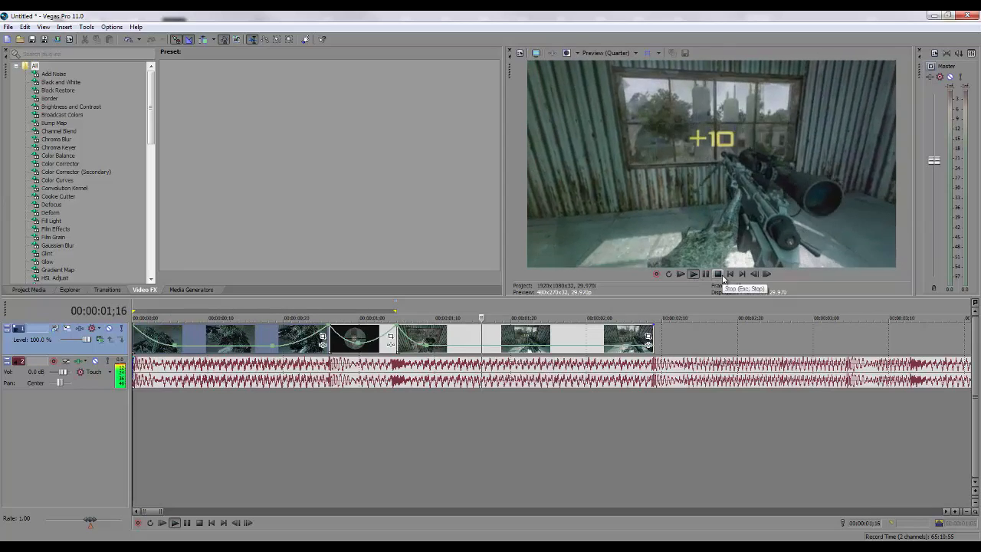
left_click(719, 274)
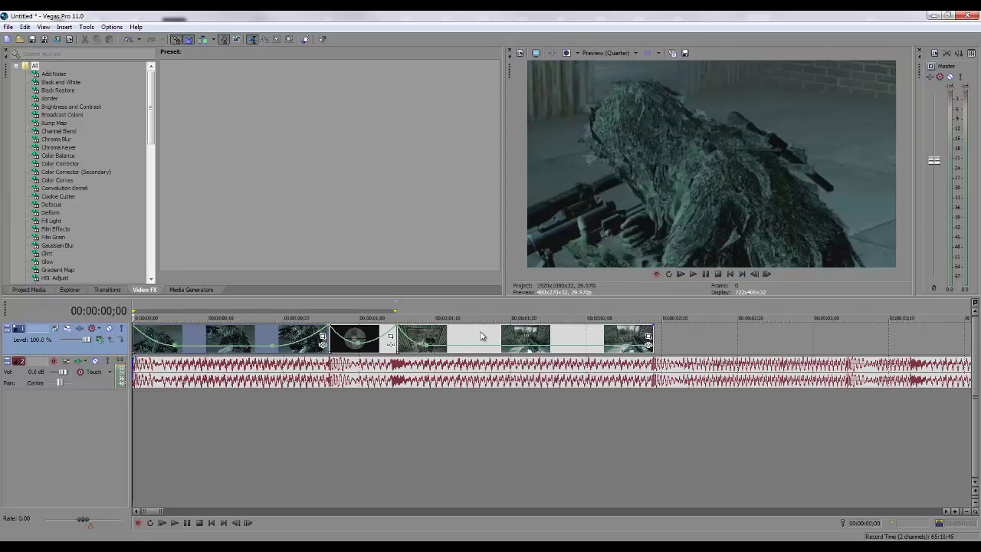
Step: Move the third clip's low velocity point slightly later and play the sequence from the start again
left_click_drag(431, 348, 444, 349)
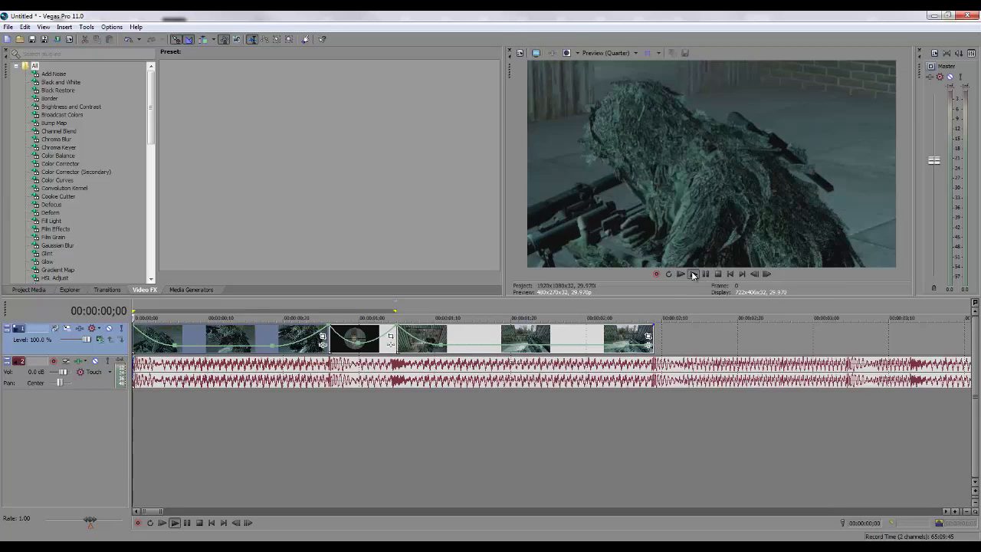
left_click(692, 274)
left_click(693, 274)
left_click(693, 274)
left_click(693, 274)
left_click(693, 275)
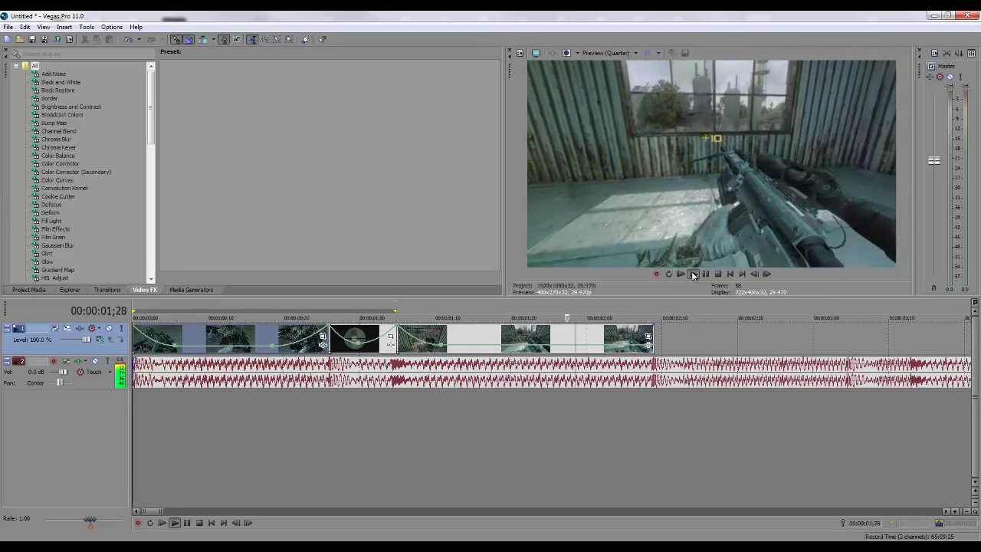
left_click(693, 275)
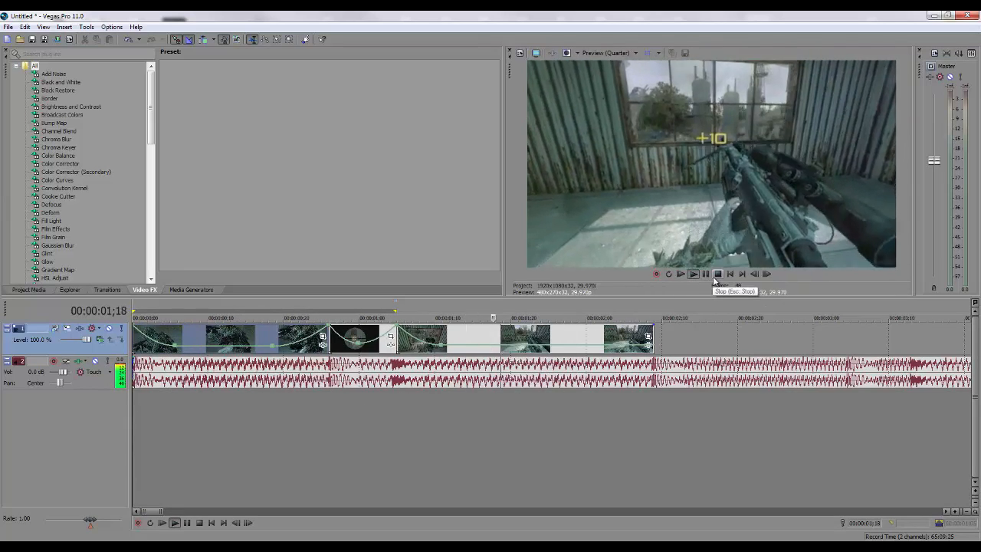
left_click(717, 275)
Step: Add a low velocity point near the third clip's end, at about 00:00:02;03
left_click(588, 337)
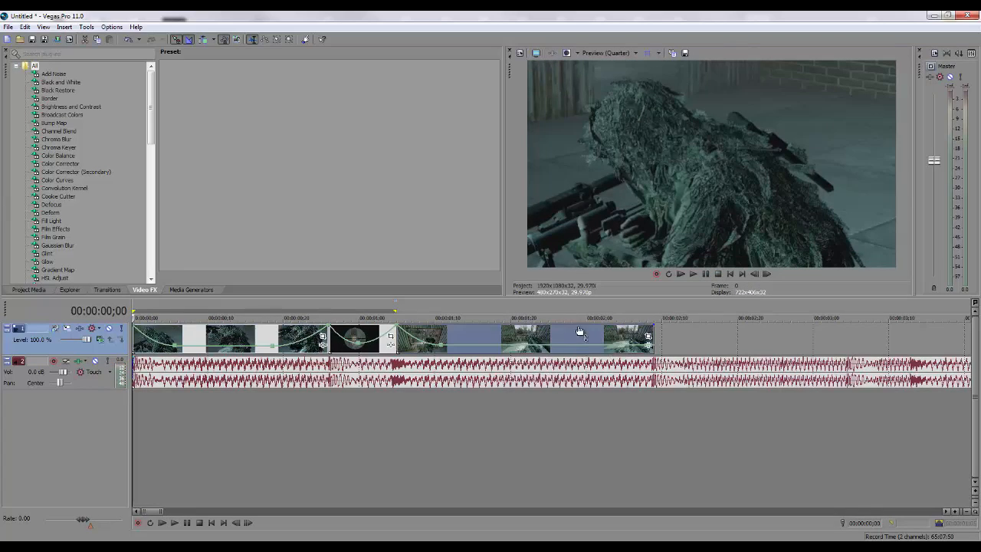
left_click(443, 341)
key("Right")
key("Right")
key("Right")
key("Right")
key("Right")
key("Right")
key("Right")
key("Right")
key("Right")
key("Right")
key("Right")
key("Right")
key("Right")
key("Right")
key("Right")
key("Right")
key("Right")
key("Right")
key("Right")
key("Right")
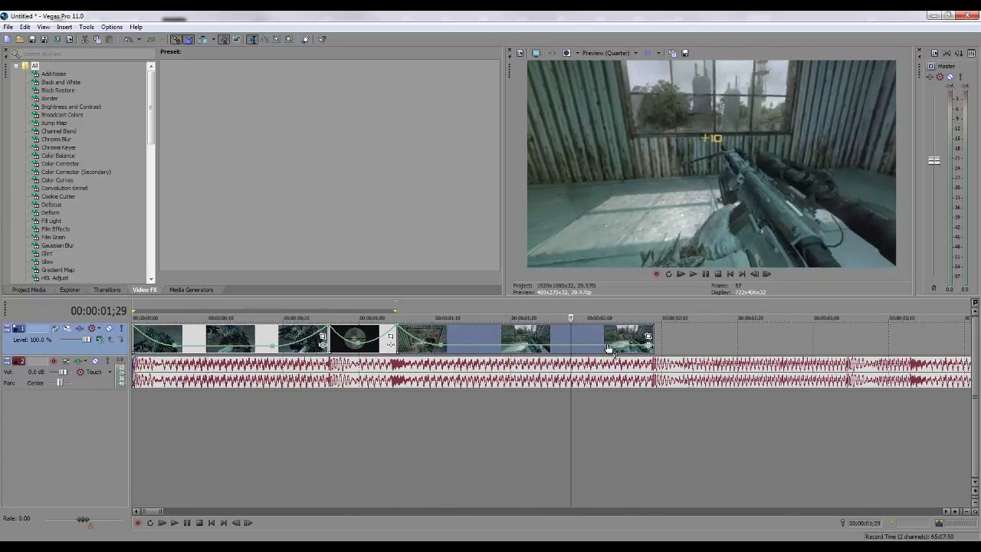
key("Left")
key("Left")
key("Left")
key("Left")
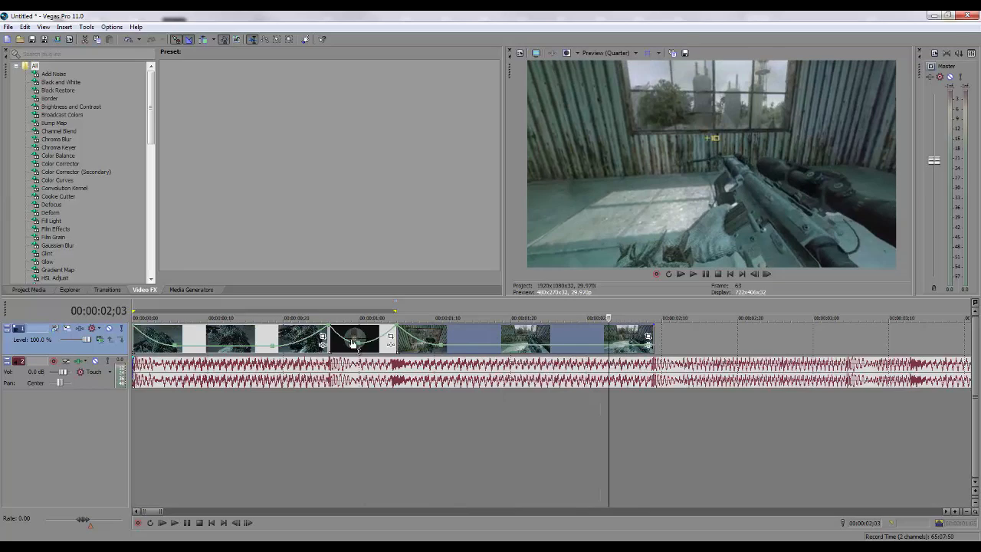
double_click(613, 347)
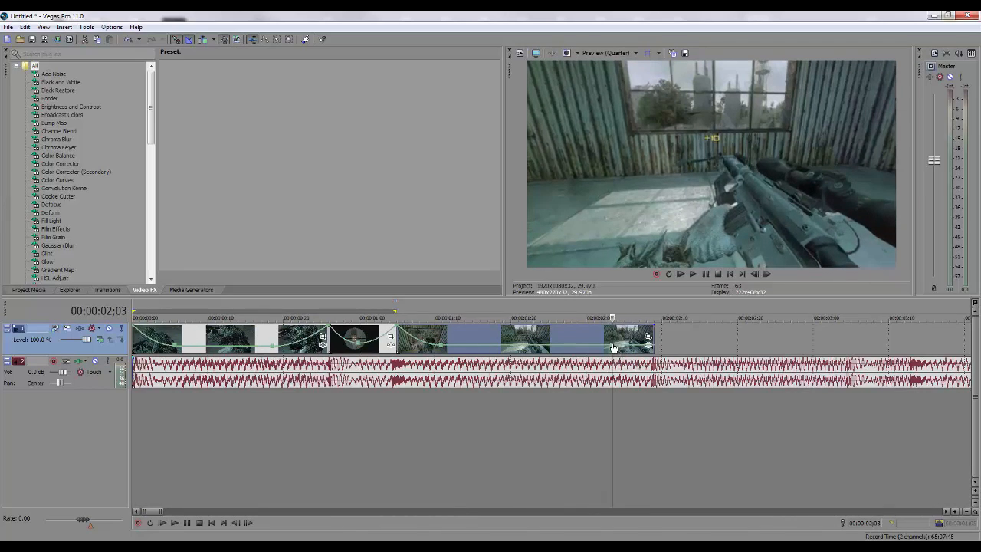
key("Right")
key("Left")
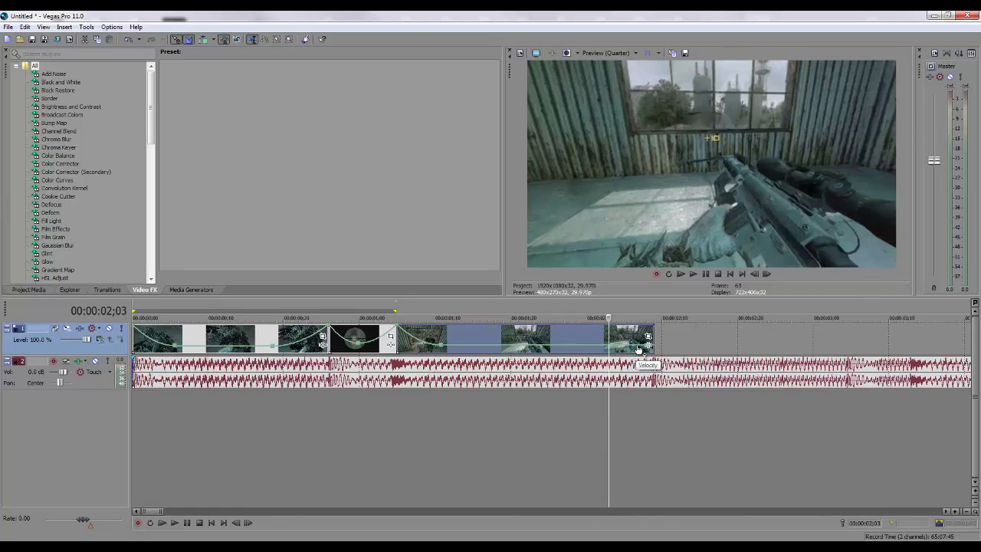
Step: Raise the velocity at the third clip's end to near maximum and set the rising segment before it to Slow Fade
left_click_drag(654, 347, 661, 319)
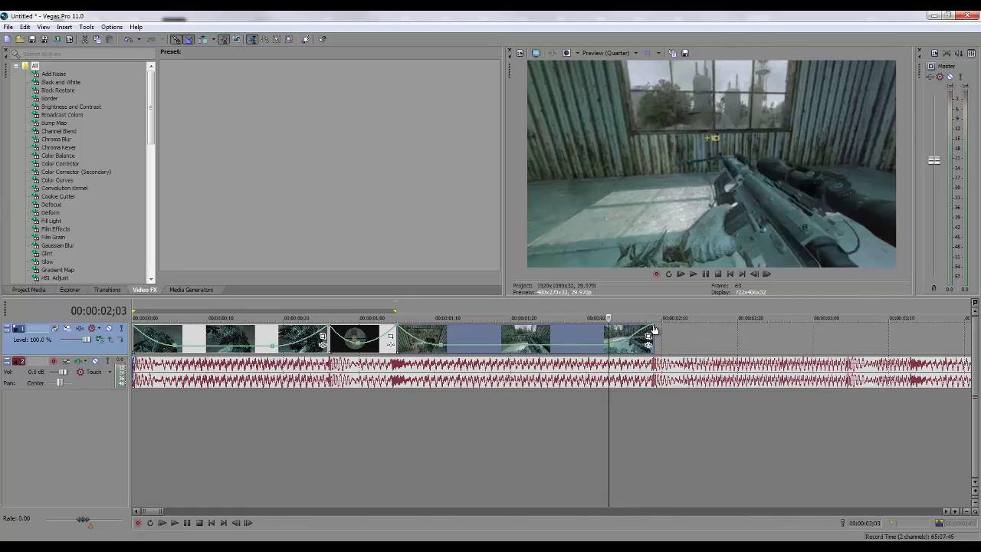
right_click(613, 346)
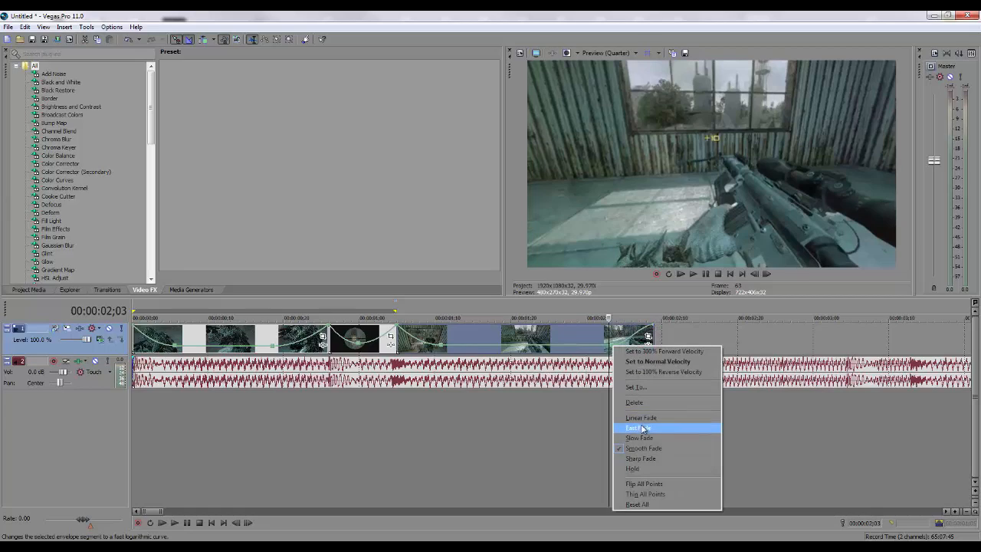
left_click(639, 439)
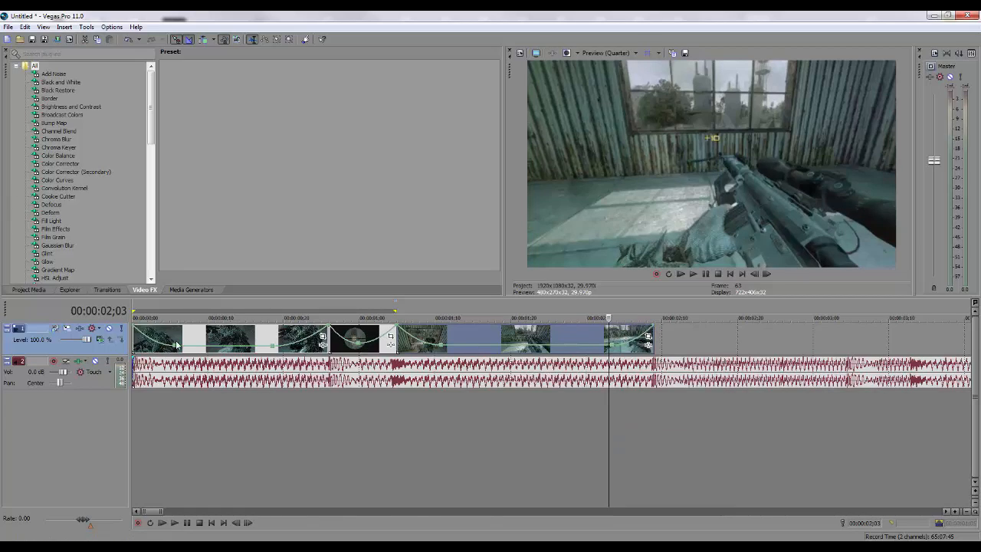
Step: Play the sequence from the start to check the speed changes across all three clips
left_click(393, 332)
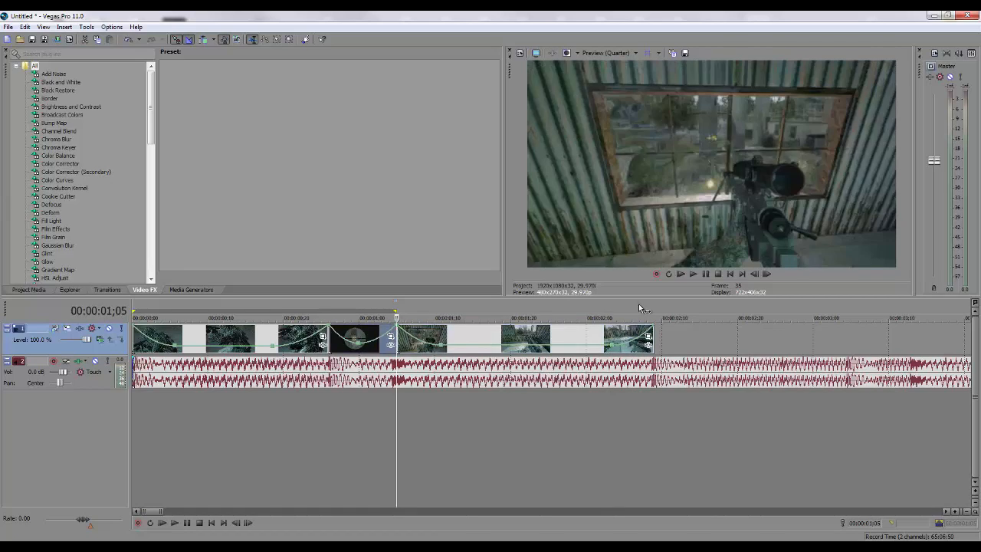
left_click(135, 337)
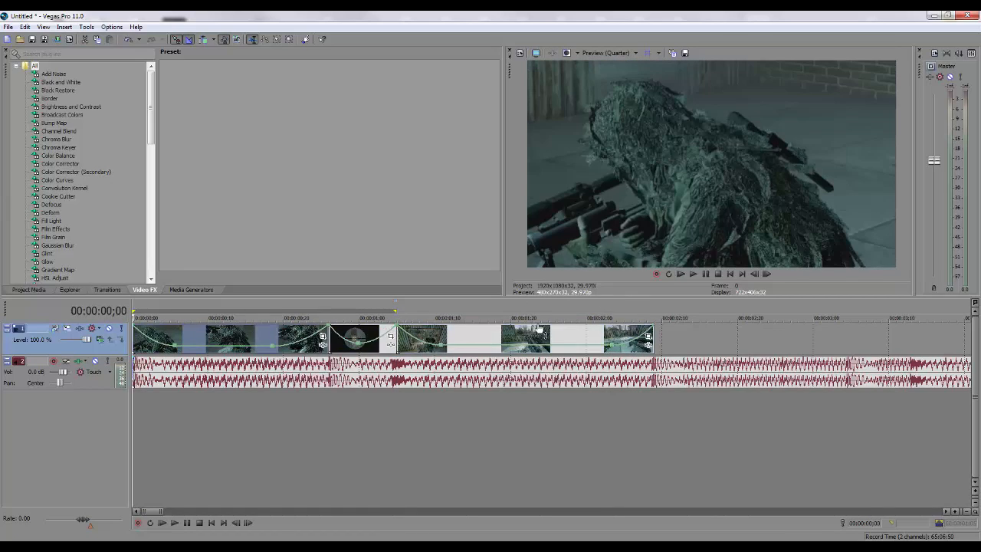
left_click(695, 272)
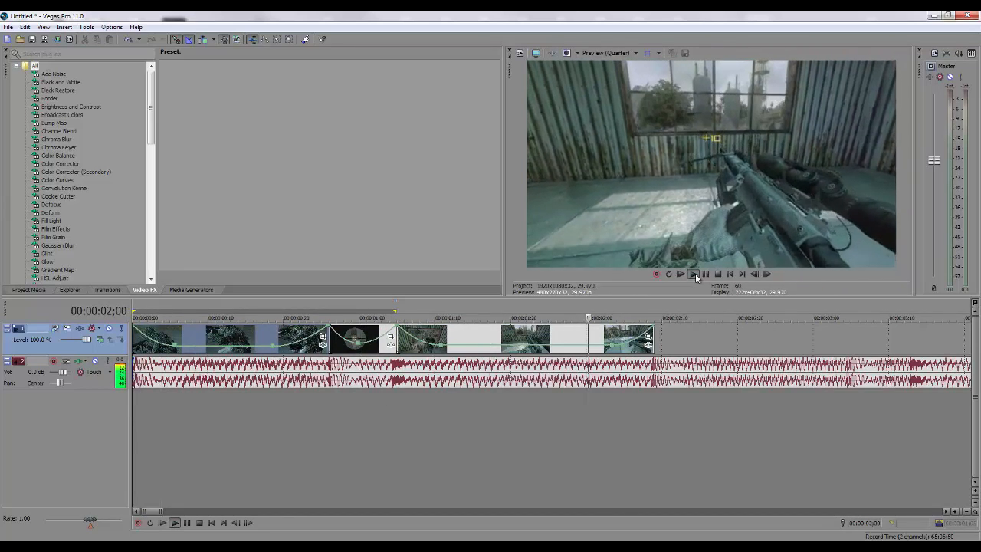
left_click(695, 273)
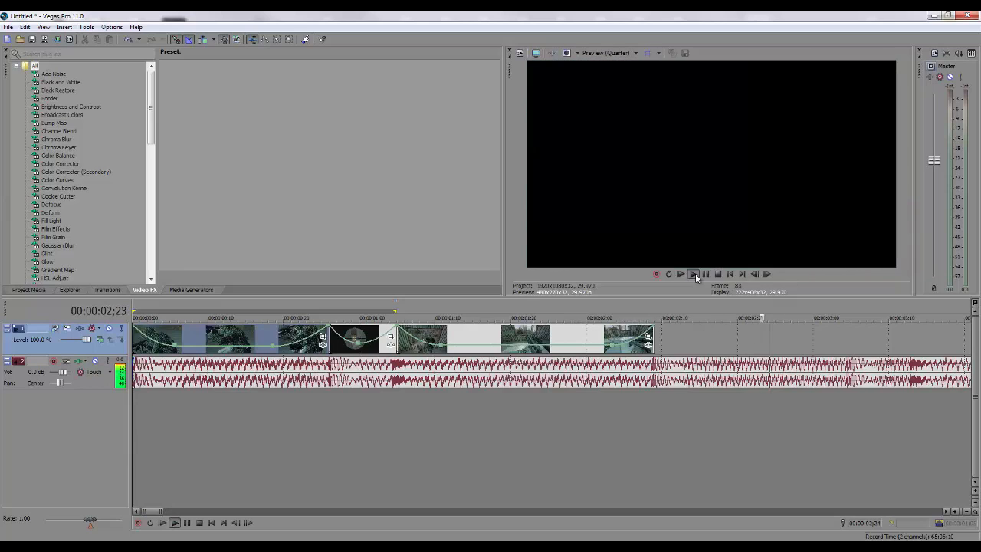
left_click(695, 273)
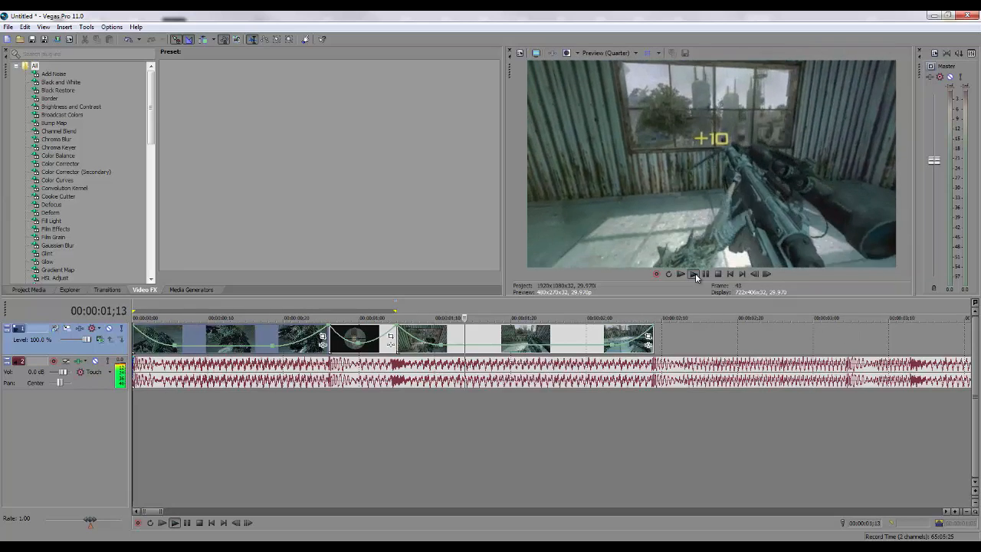
left_click(718, 274)
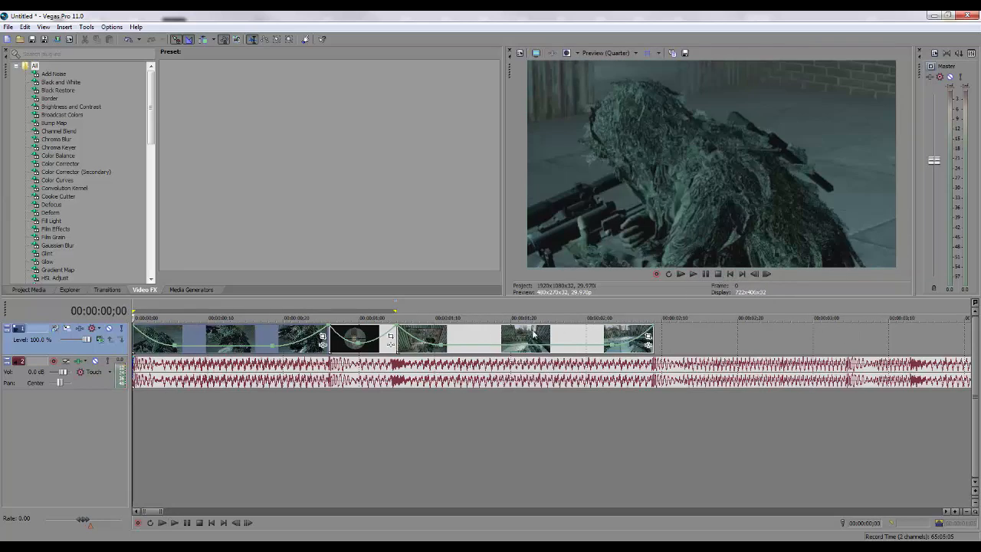
left_click(208, 338)
left_click(346, 337)
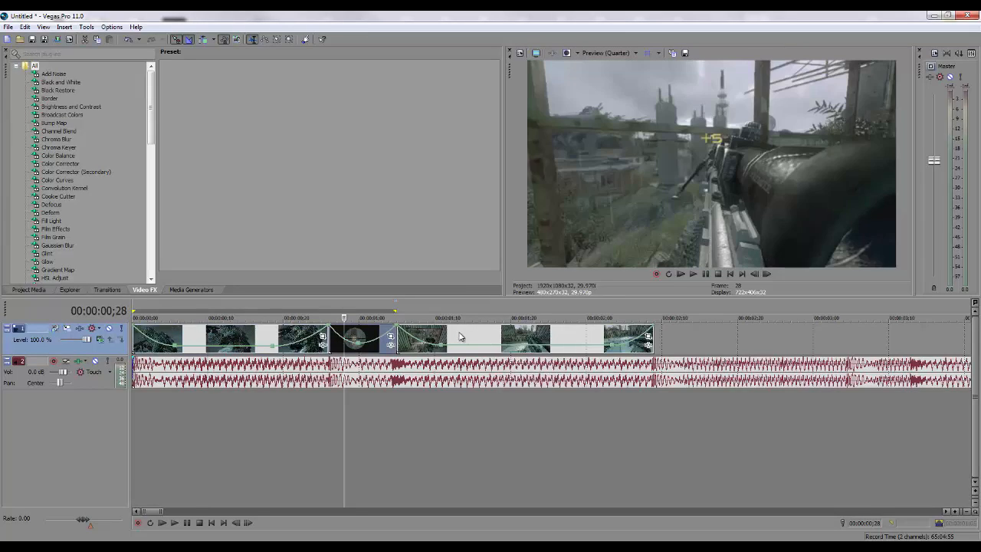
left_click(465, 338)
left_click(353, 340)
left_click(268, 333)
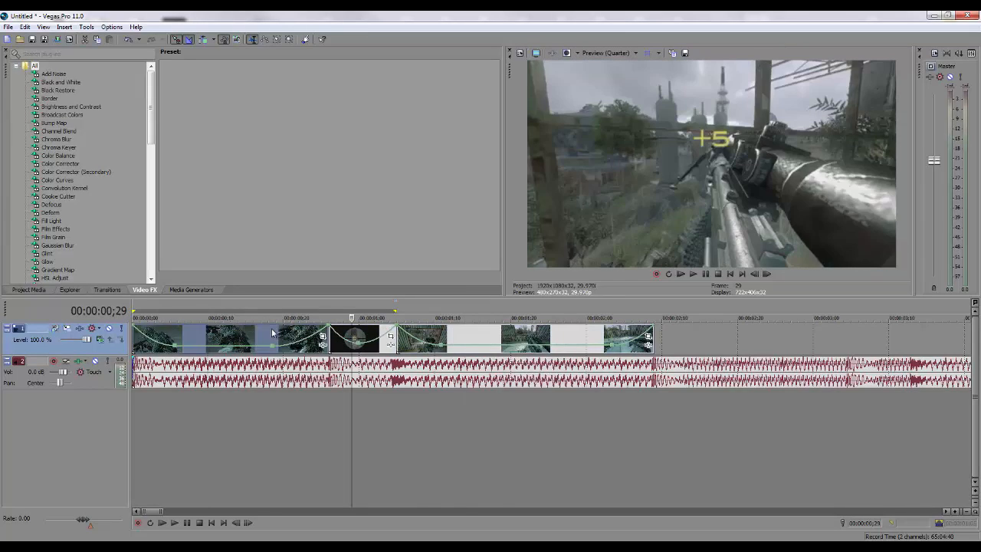
Step: Move the fourth clip earlier so that it starts directly at the third clip's end, on the beat at 00:00:02;09
scroll(391, 352, "down", 1)
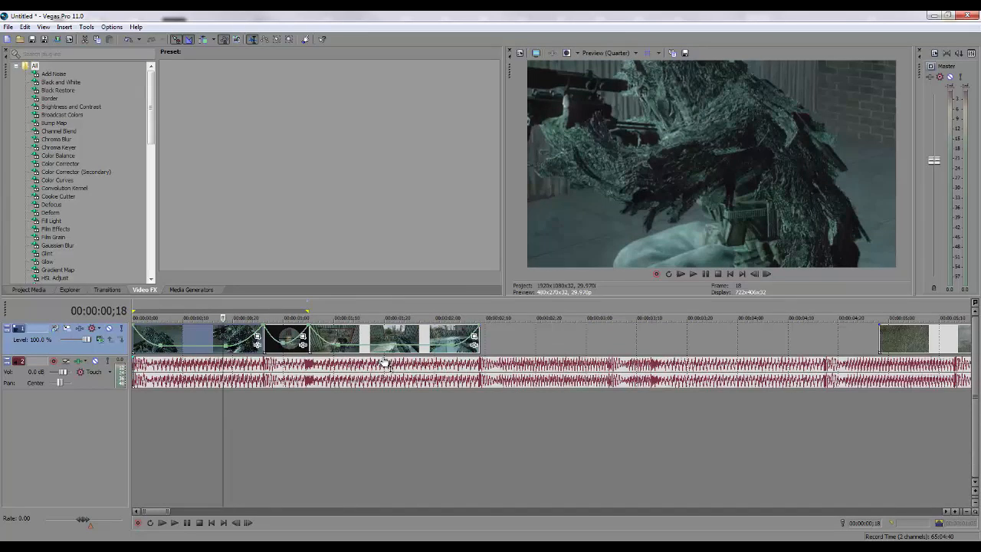
scroll(385, 364, "down", 2)
scroll(496, 339, "up", 2)
scroll(442, 344, "down", 1)
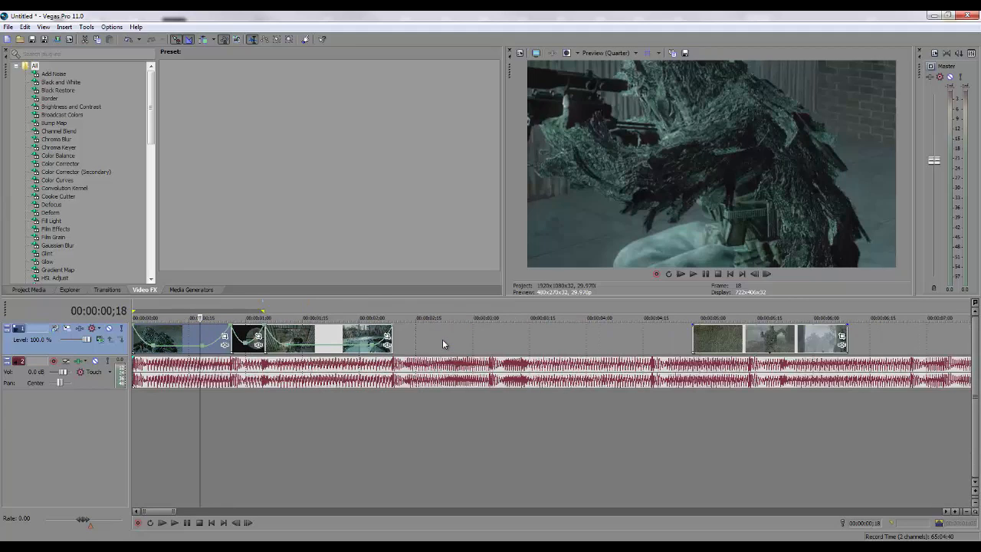
left_click_drag(714, 342, 417, 339)
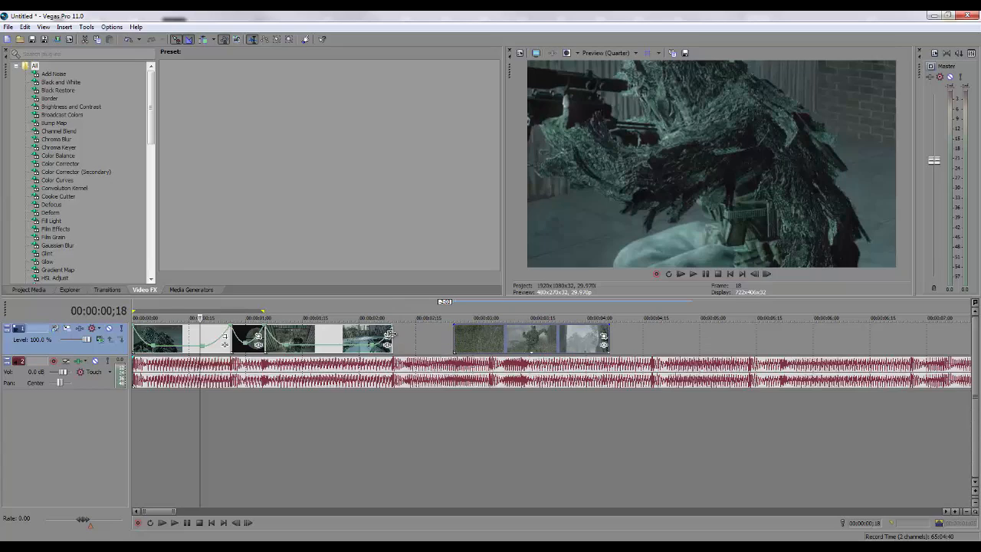
left_click(393, 339)
left_click_drag(480, 341, 430, 344)
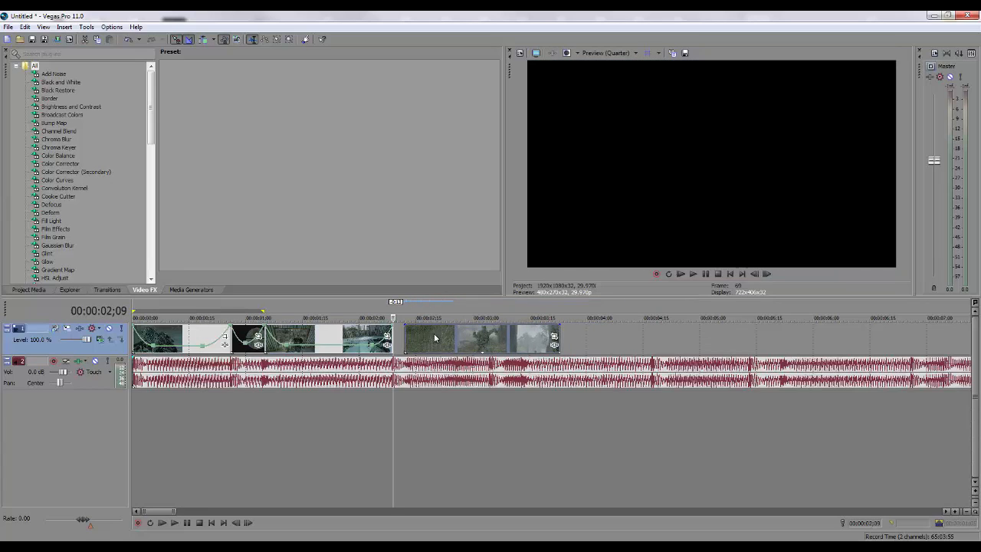
left_click(435, 338)
left_click(474, 339)
left_click(447, 340)
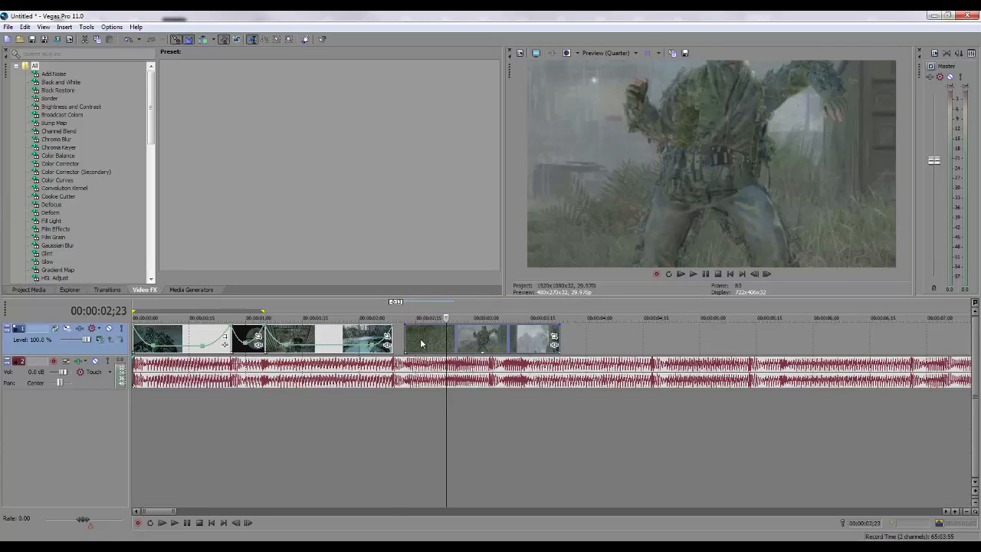
left_click(387, 336)
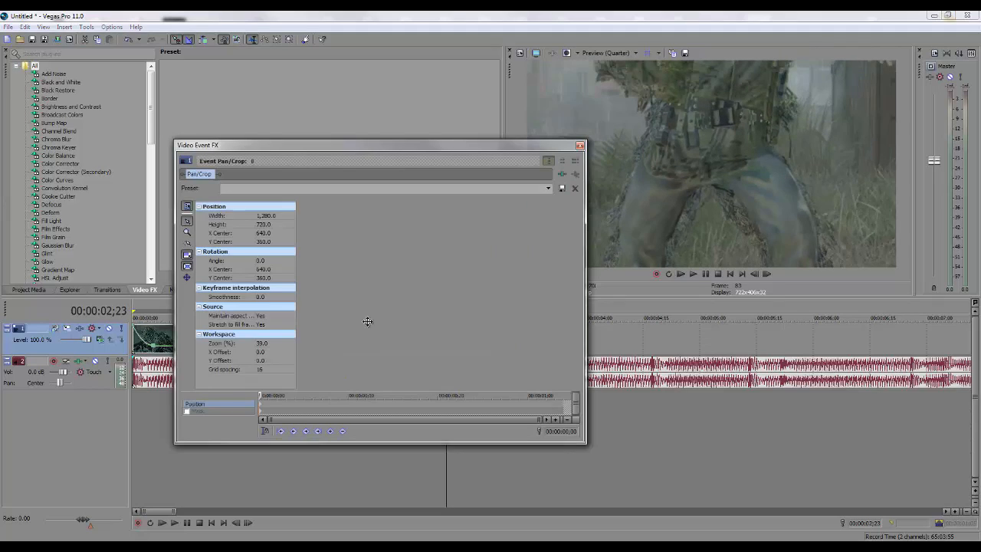
left_click(582, 148)
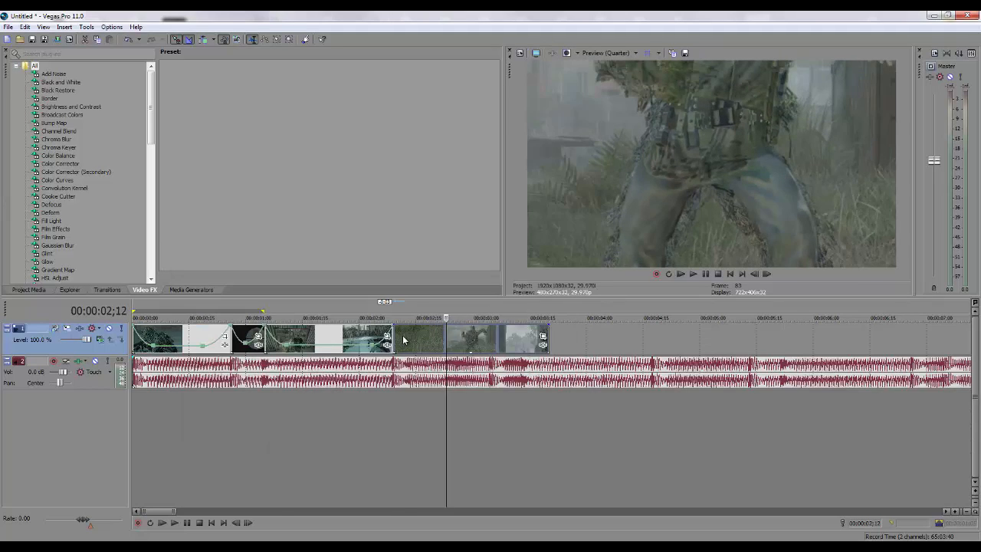
Step: Play the sequence to check the cut into the fourth clip and place the cursor on the following beat at 00:00:03;05
scroll(404, 340, "up", 3)
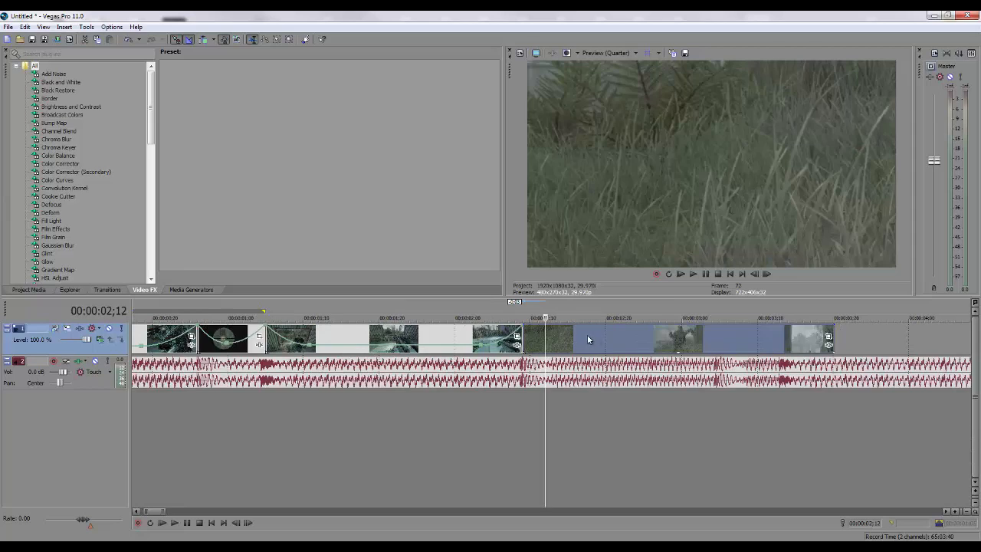
scroll(588, 339, "down", 2)
left_click(477, 334)
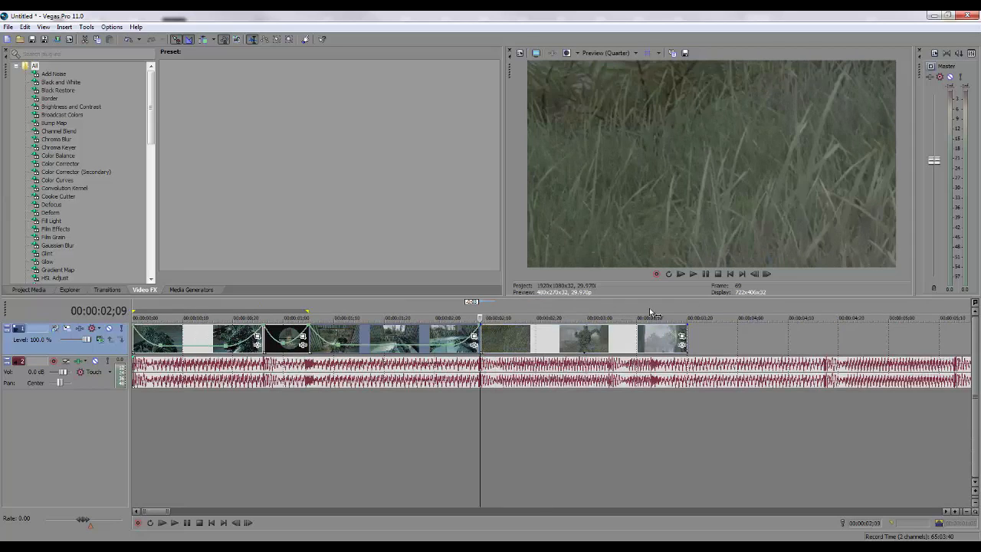
left_click(693, 273)
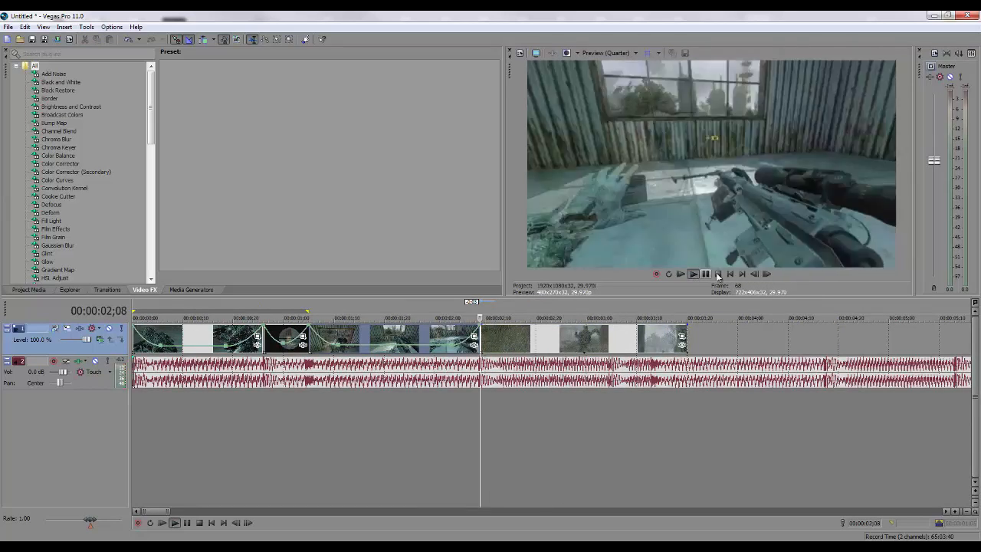
left_click(716, 276)
left_click(610, 336)
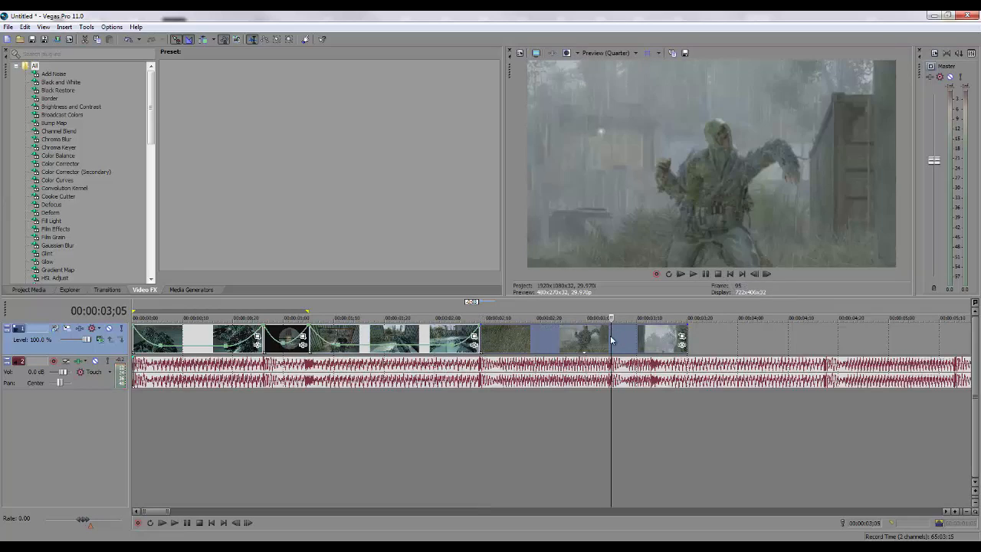
Step: Move the fourth clip earlier so it ends on the beat at 00:00:03;05 and trim away its part before the third clip's end
left_click_drag(601, 342, 516, 351)
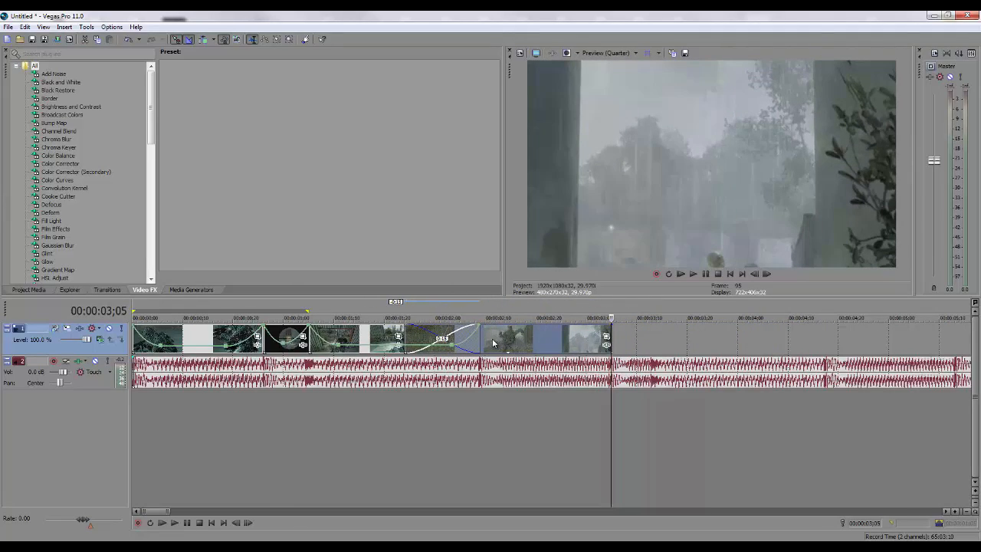
left_click(491, 343)
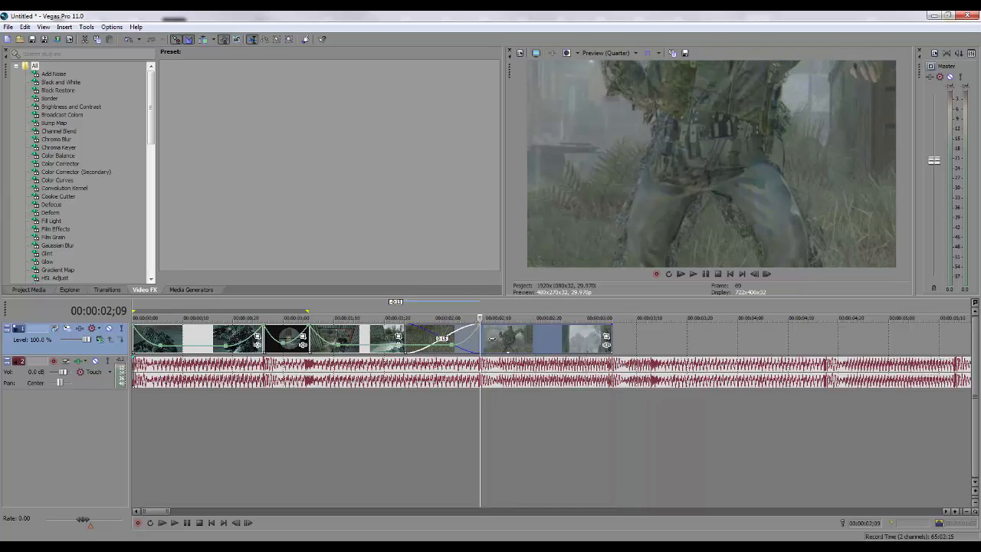
key("Left")
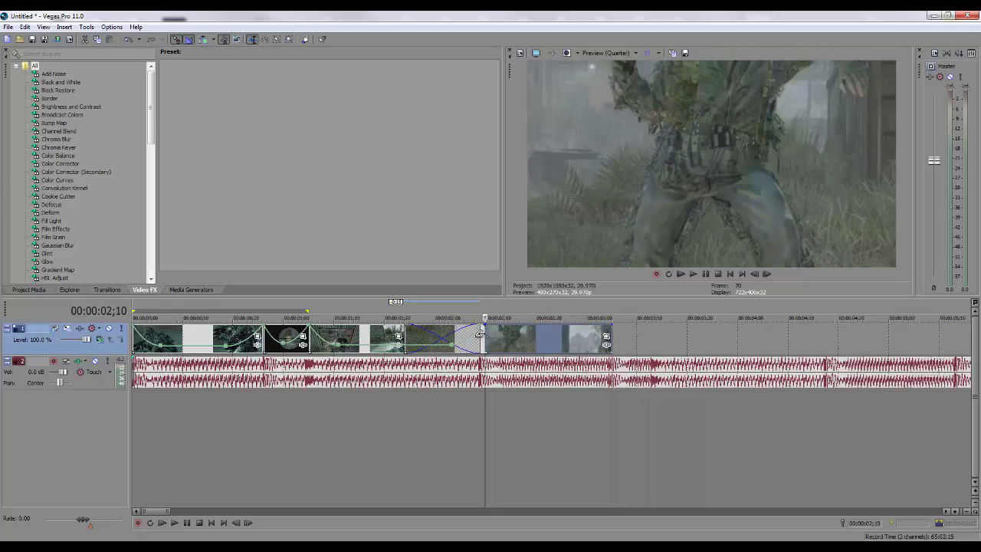
left_click(477, 334)
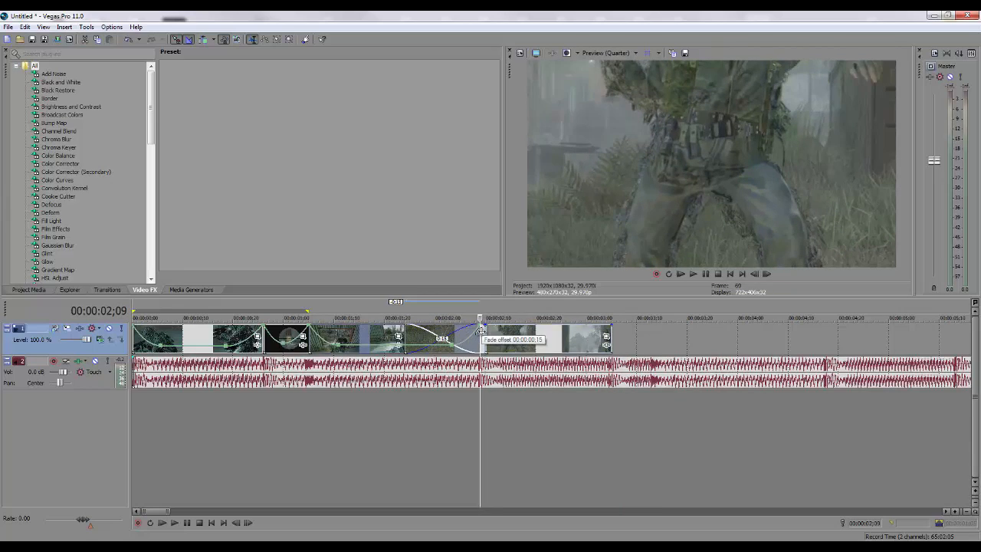
scroll(549, 334, "up", 3)
left_click(552, 335)
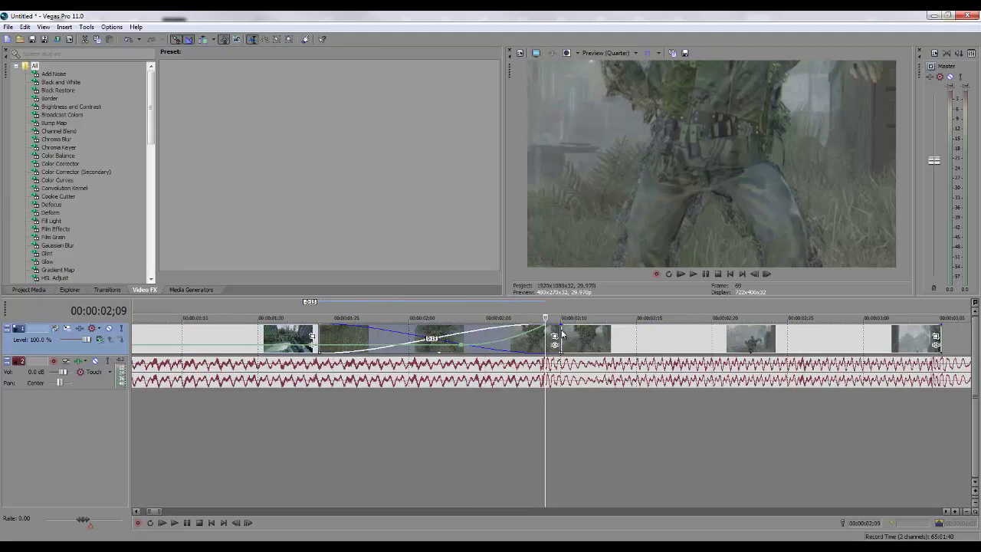
key("Delete")
left_click_drag(563, 336, 547, 335)
left_click(576, 337)
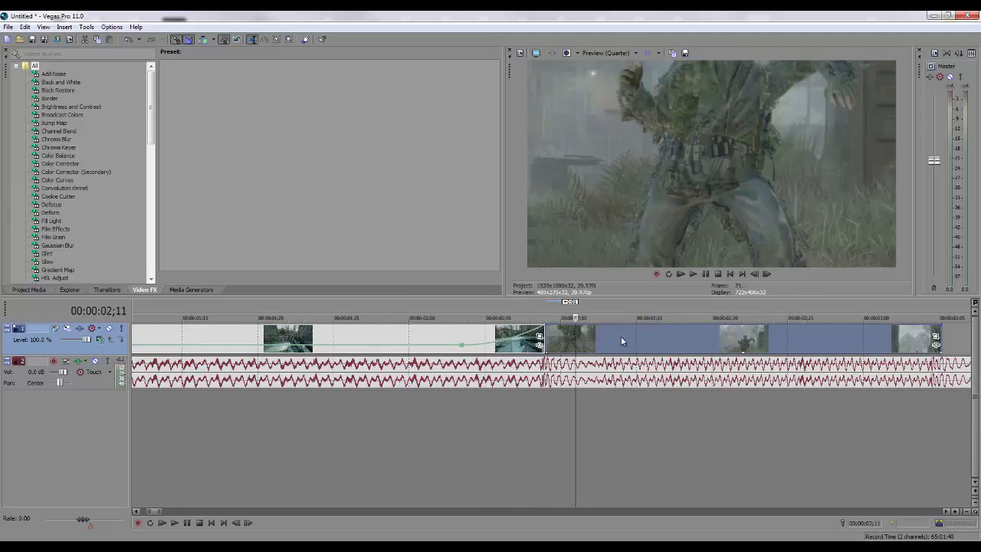
Step: Preview frames within the fourth clip and insert a velocity envelope on it
left_click(712, 342)
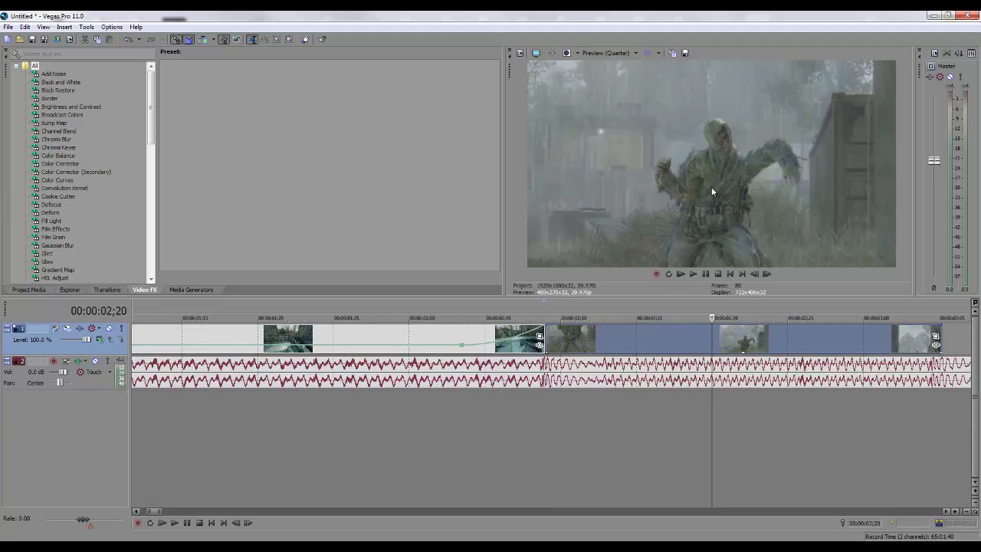
left_click(552, 342)
scroll(546, 343, "down", 2)
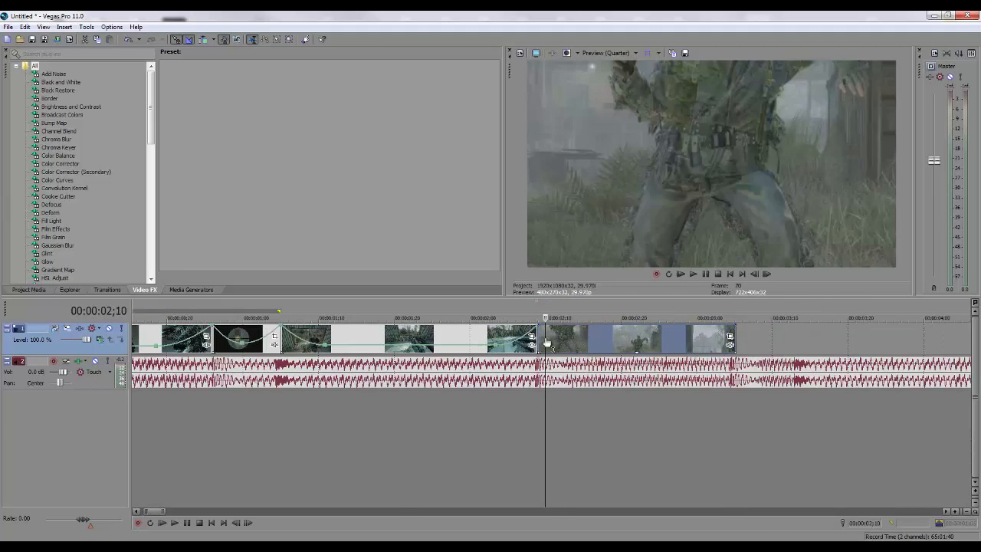
right_click(578, 338)
mouse_move(659, 235)
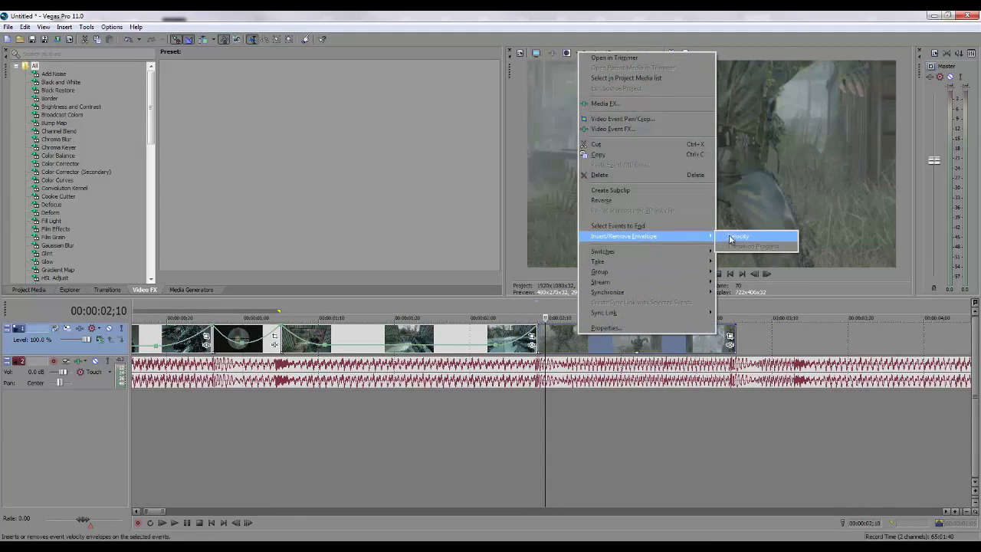
left_click(732, 237)
Step: Lower the fourth clip's velocity to 24 % at 00:00:02;11 after a high start and set the falling segment to Slow Fade
mouse_move(574, 338)
left_mouse_down()
mouse_move(571, 324)
mouse_move(560, 348)
left_mouse_up()
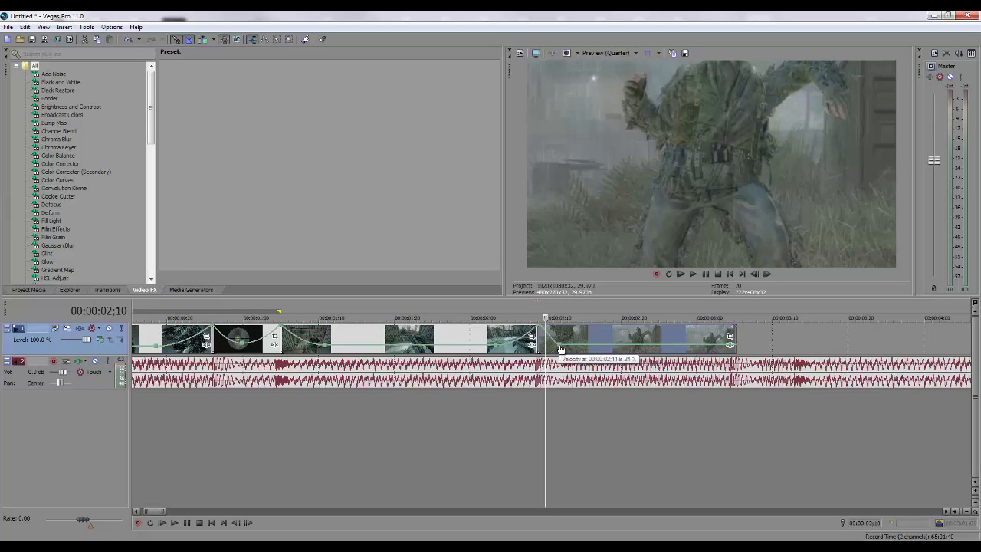
mouse_move(560, 349)
left_mouse_down()
mouse_move(560, 338)
mouse_move(561, 349)
left_mouse_up()
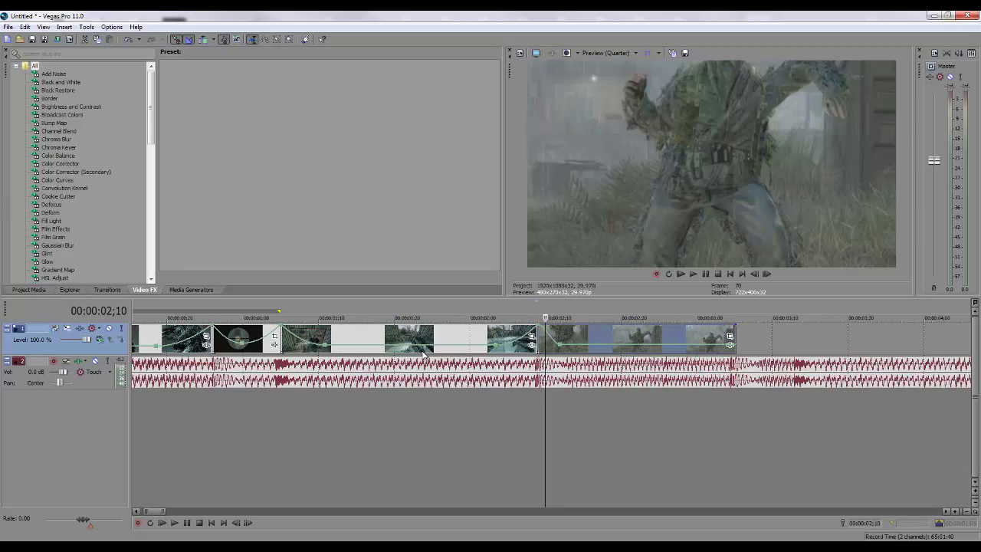
right_click(540, 328)
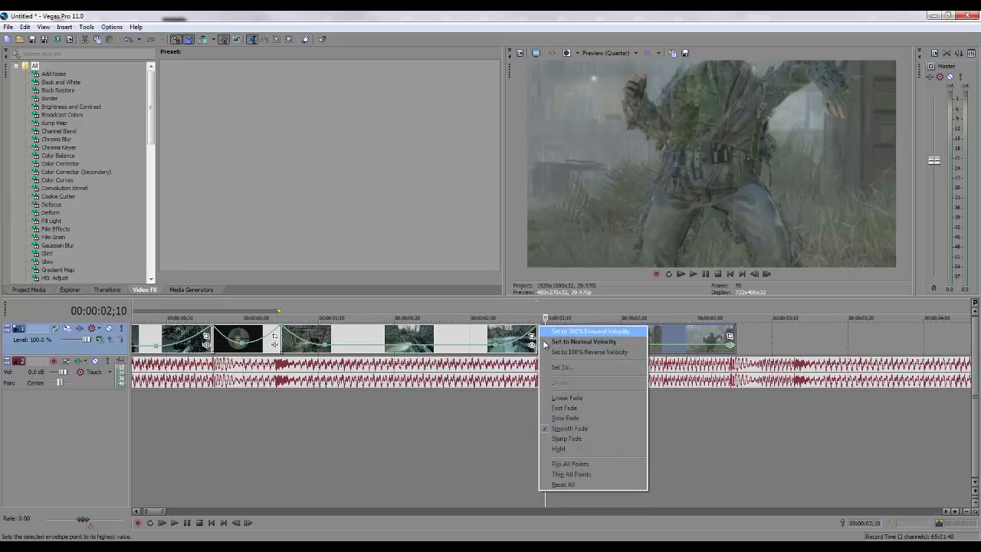
left_click(583, 416)
Step: Raise the velocity at the fourth clip's end to 300 % from a point near 00:00:03;00 and set the rising segment to Slow Fade
left_click(699, 332)
left_click(705, 346)
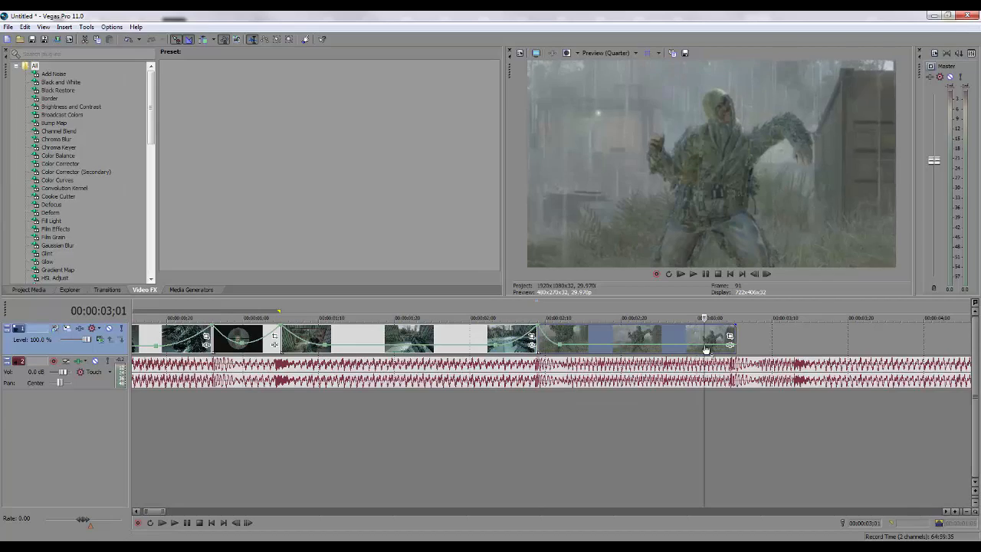
key("Left")
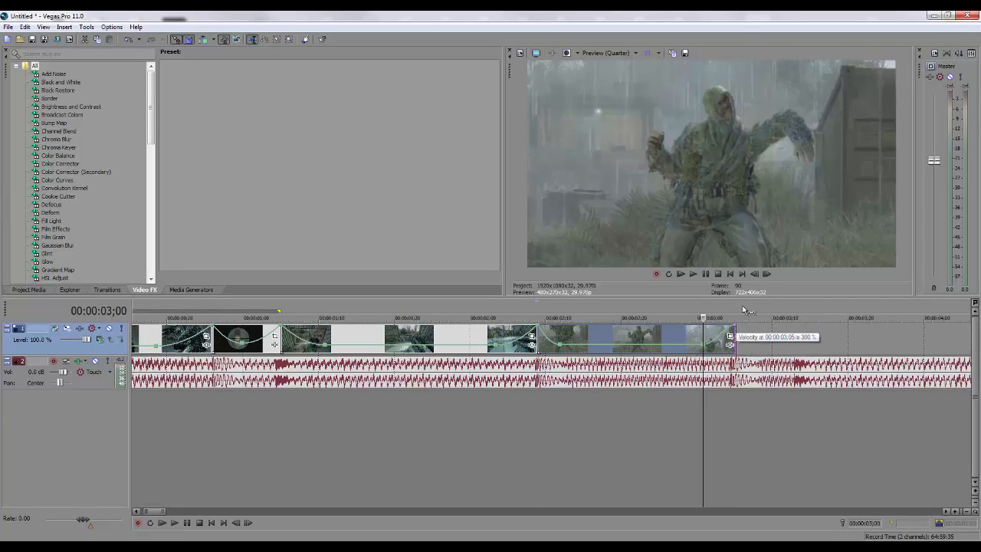
right_click(703, 344)
left_click(726, 384)
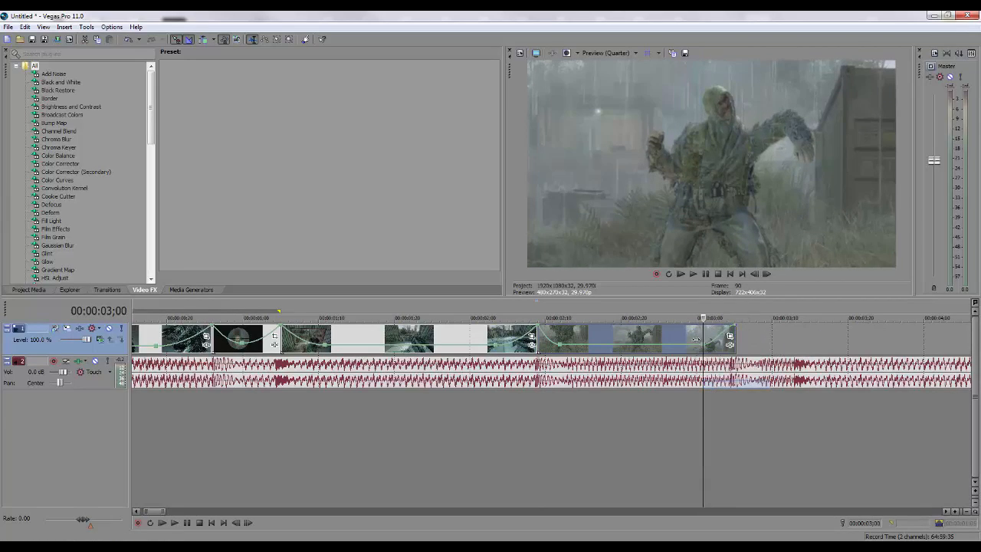
right_click(703, 348)
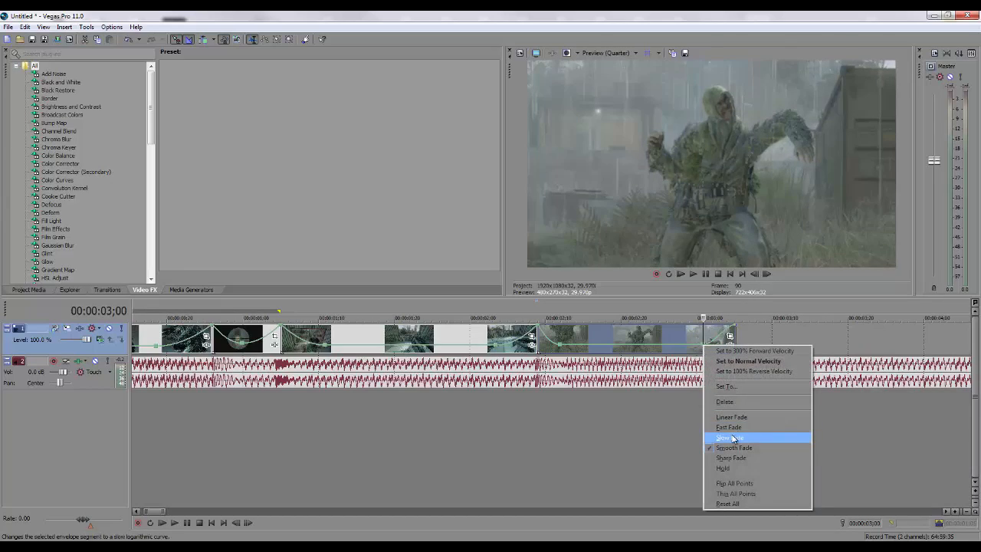
left_click(734, 438)
Step: Play the sequence from the start to check the speed changes across all four clips
scroll(248, 349, "down", 2)
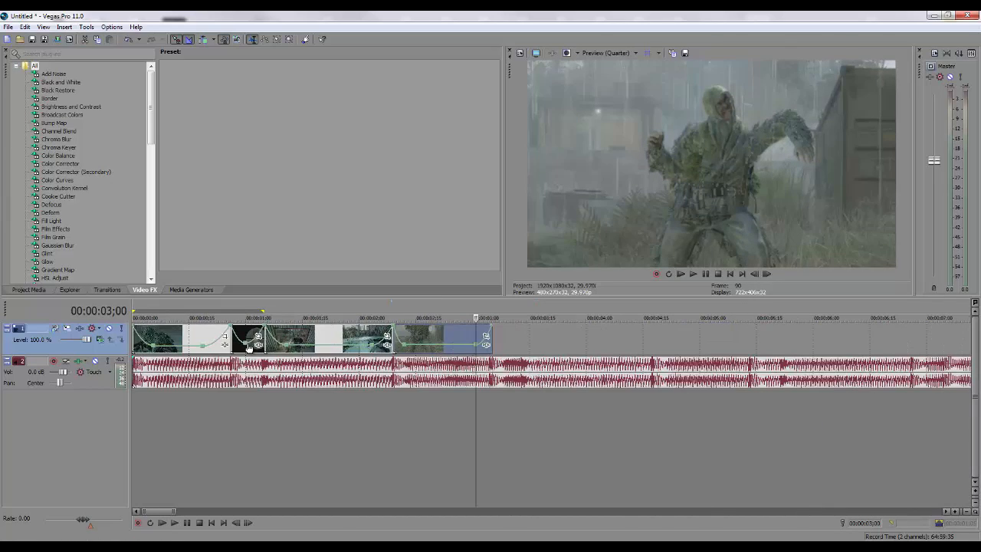
double_click(206, 334)
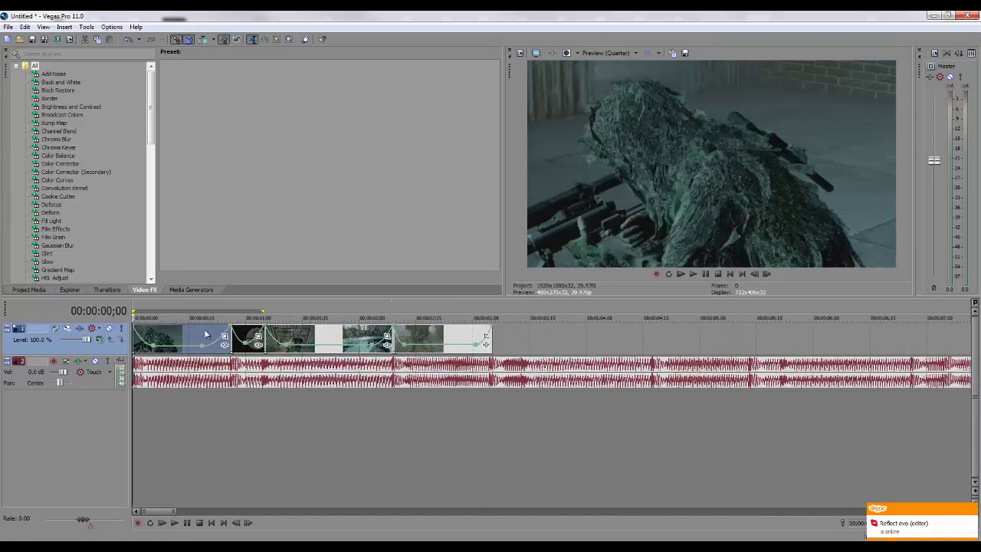
left_click(693, 274)
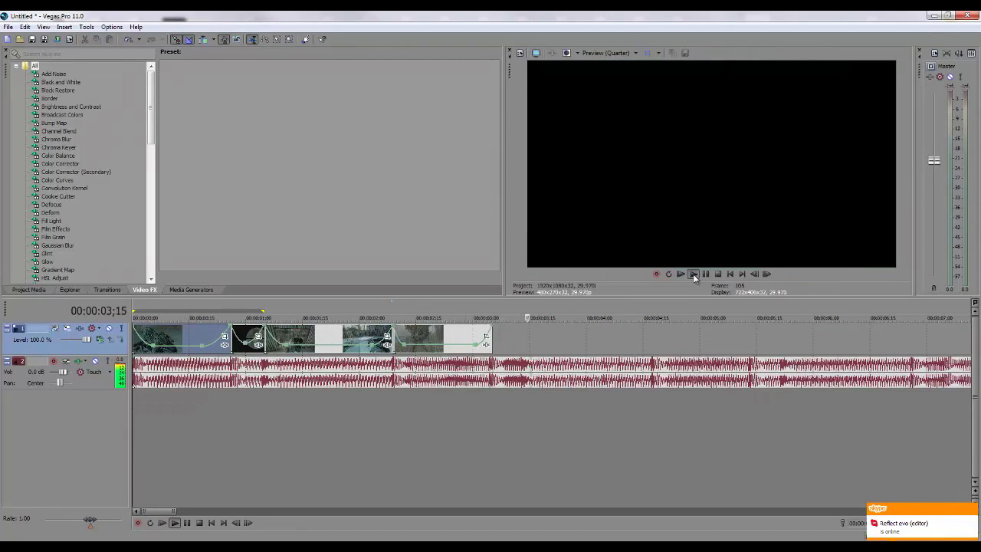
left_click(693, 273)
left_click(693, 273)
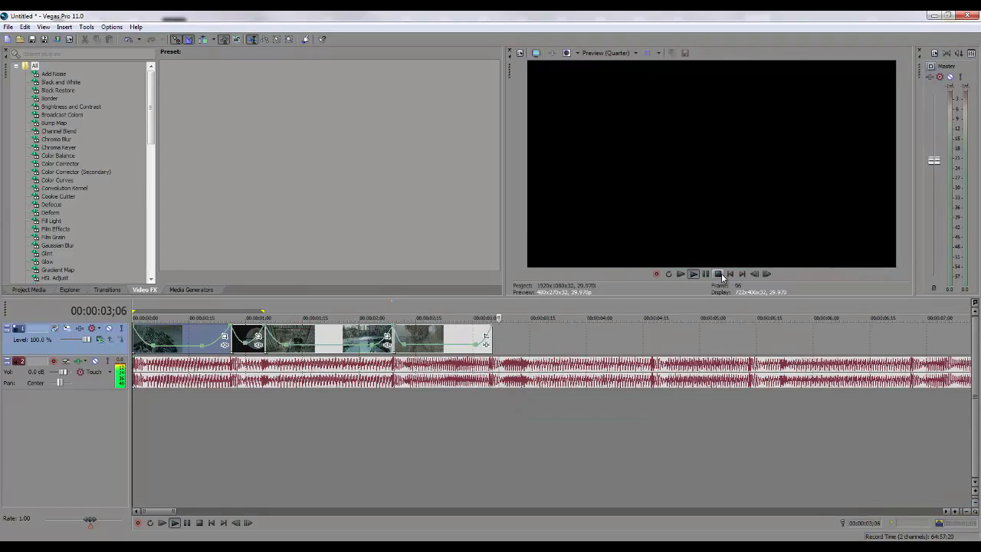
left_click(720, 274)
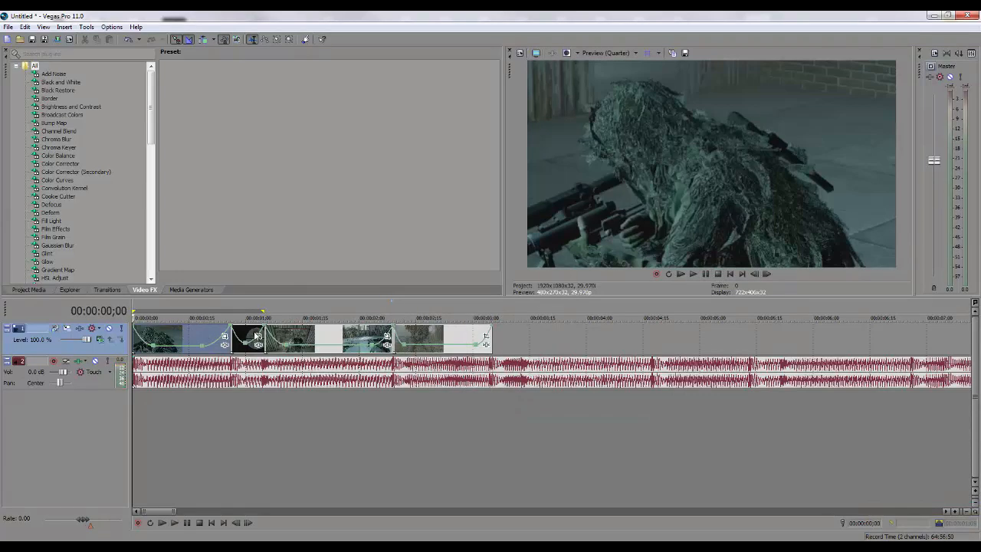
Step: Examine the four-clip sequence from its start to the end at 00:00:03;05, comparing the velocity curves with the song's beats
left_click(253, 336)
left_click(322, 337)
scroll(196, 356, "up", 1)
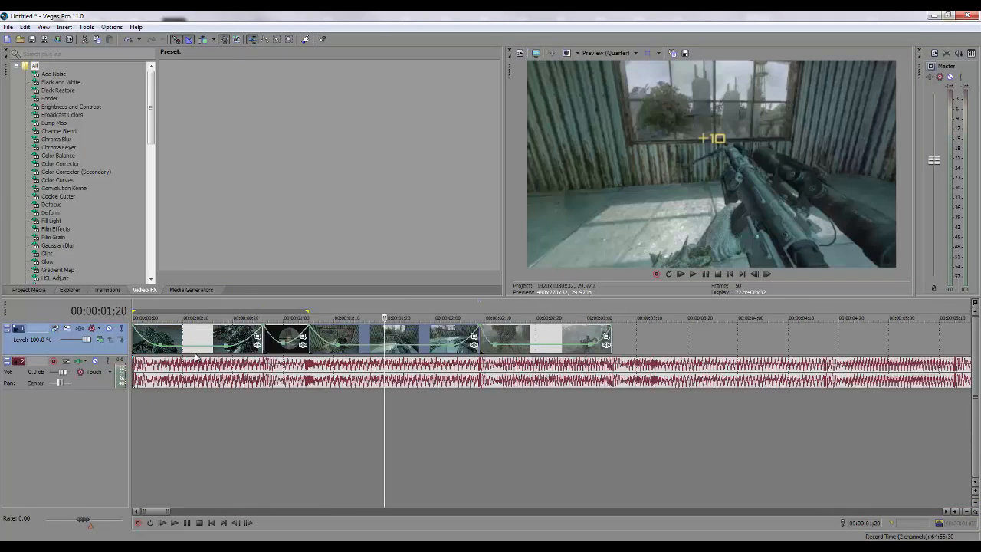
scroll(195, 356, "up", 1)
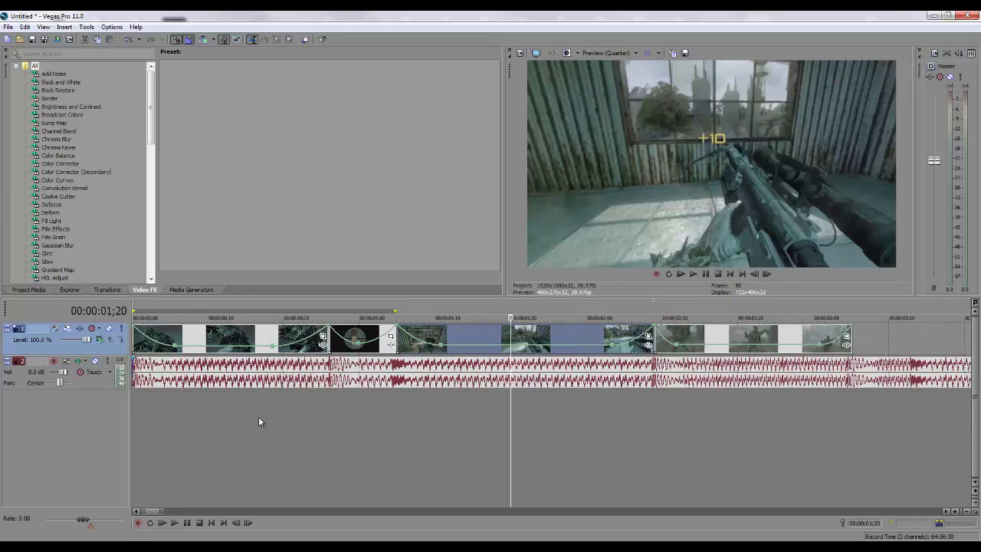
mouse_move(149, 513)
left_mouse_down()
mouse_move(194, 513)
mouse_move(132, 514)
left_mouse_up()
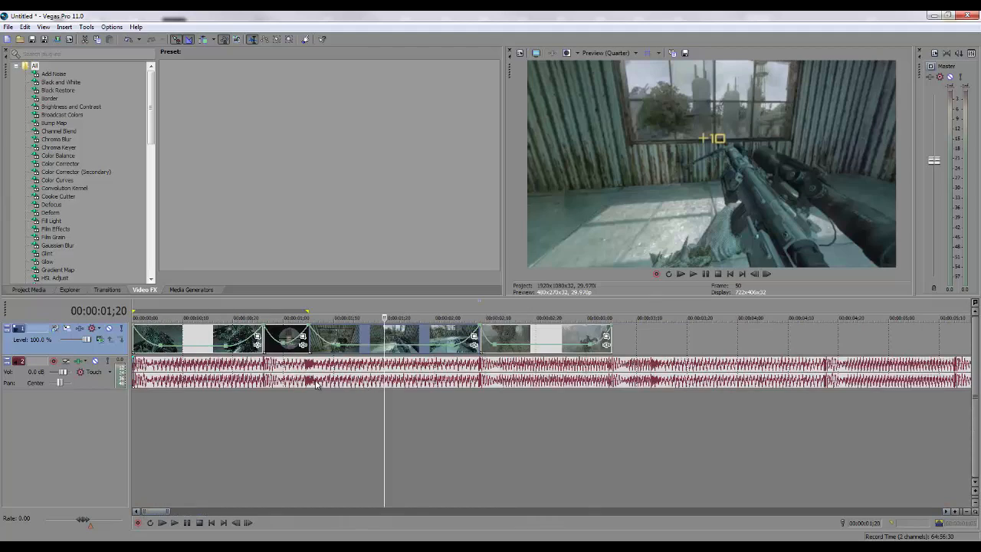
scroll(272, 380, "down", 3)
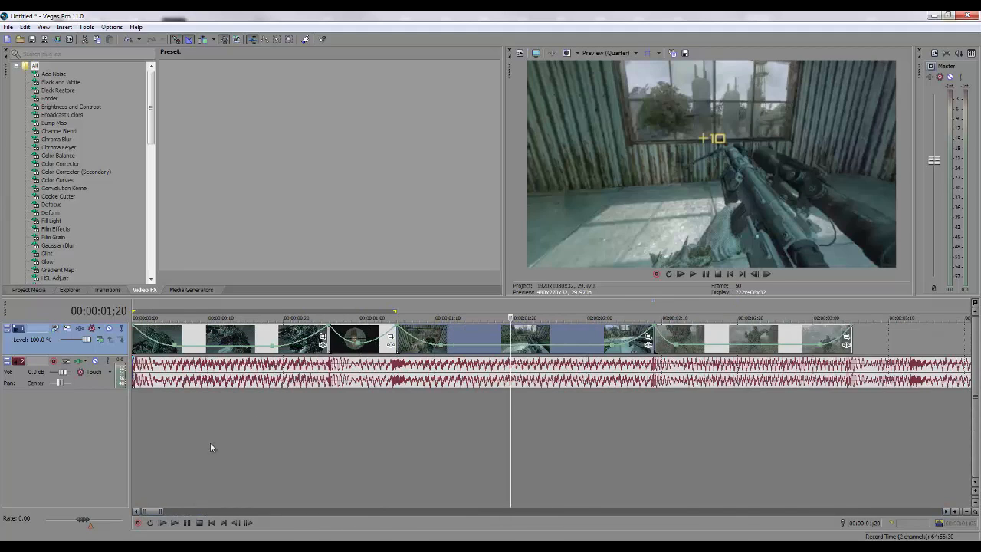
left_click(133, 338)
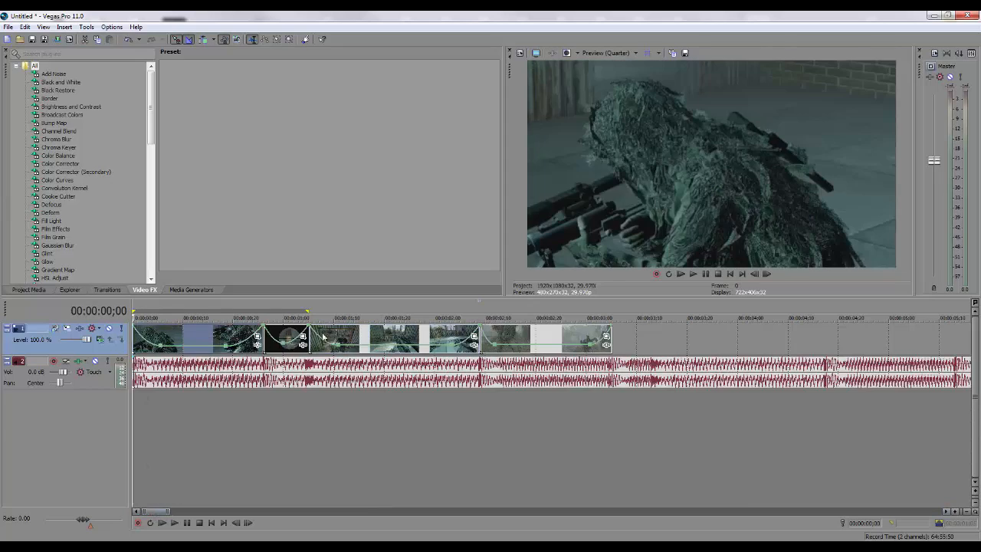
left_click(609, 337)
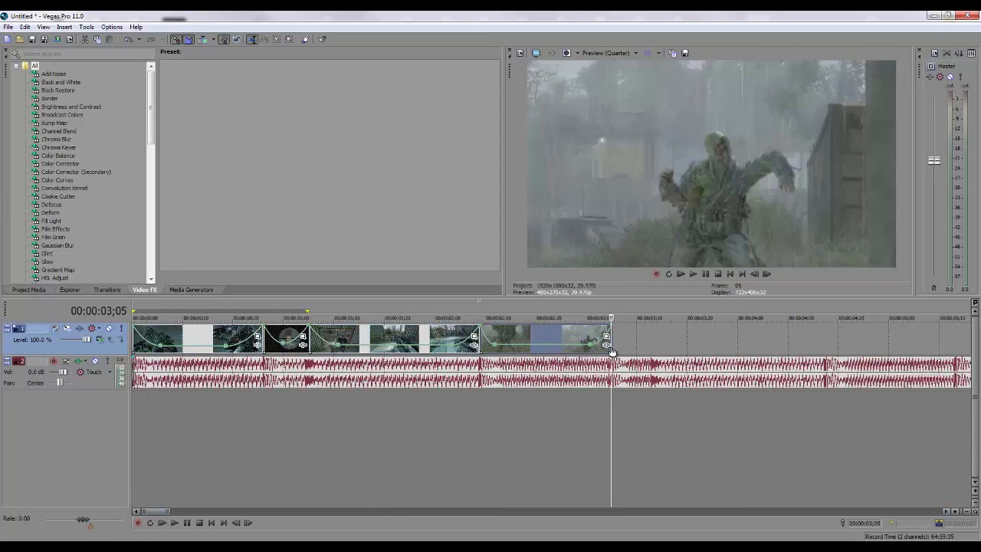
left_click(134, 342)
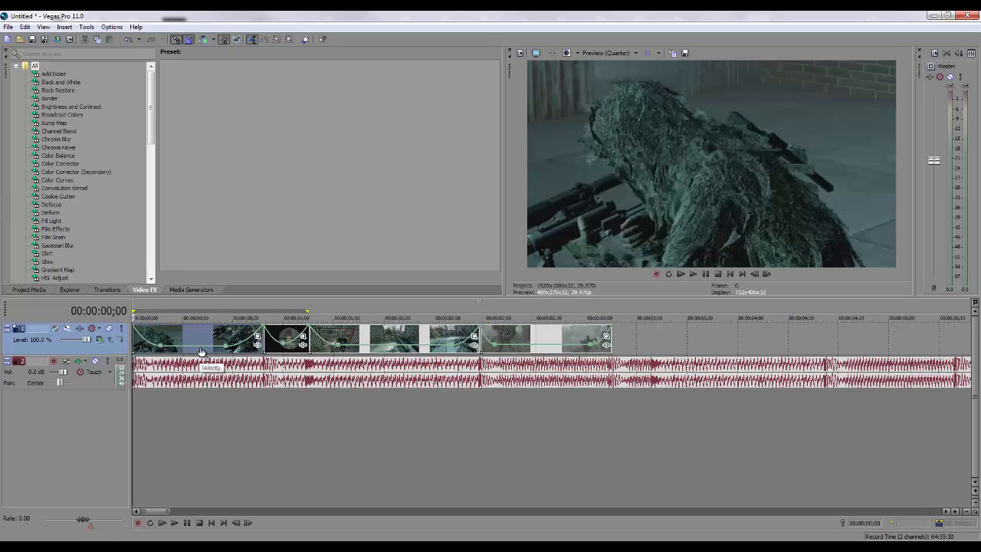
left_click(390, 346)
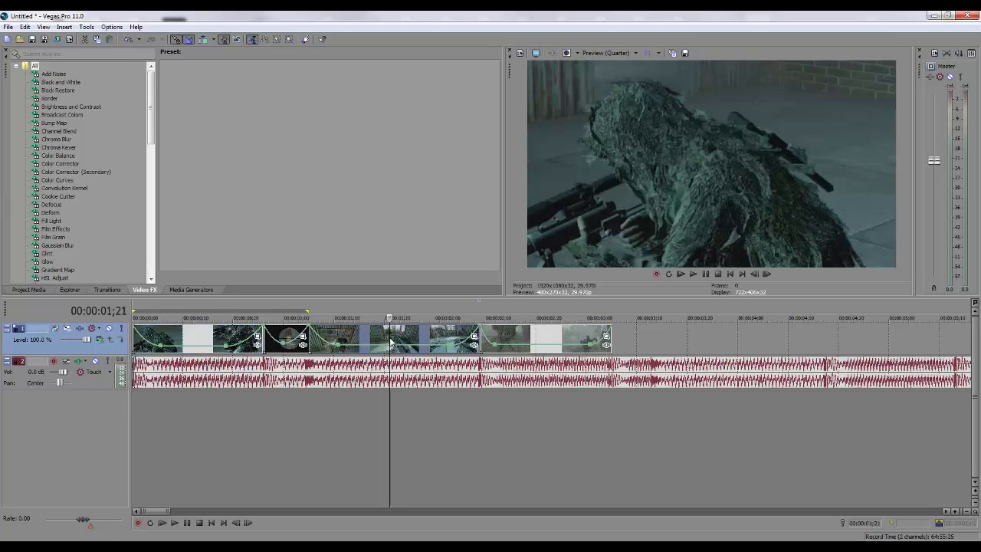
left_click(134, 334)
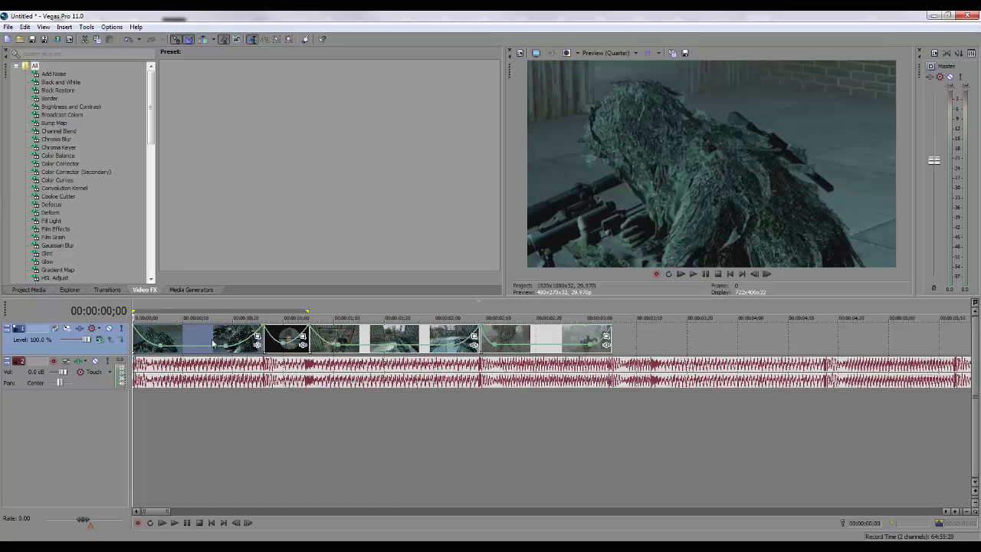
Step: Play from 00:00:00;19, at the first clip's rising velocity segment, to check the speed-up into the second clip
left_click(238, 338)
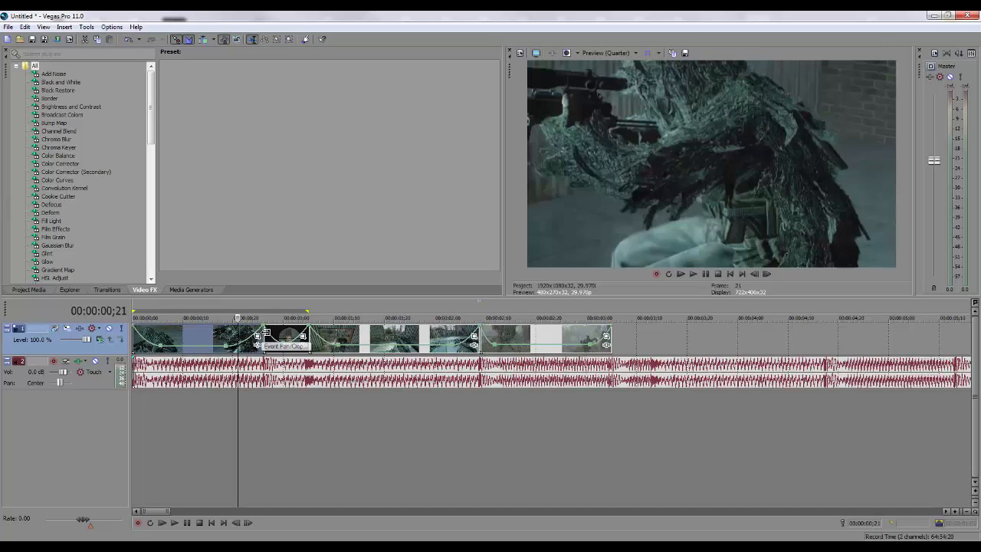
left_click(261, 337)
left_click(228, 340)
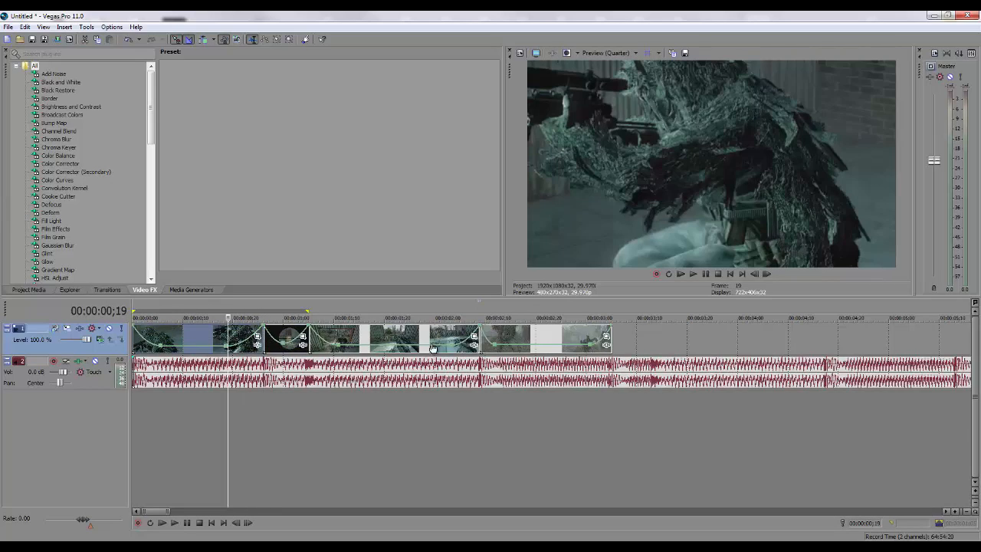
left_click(692, 273)
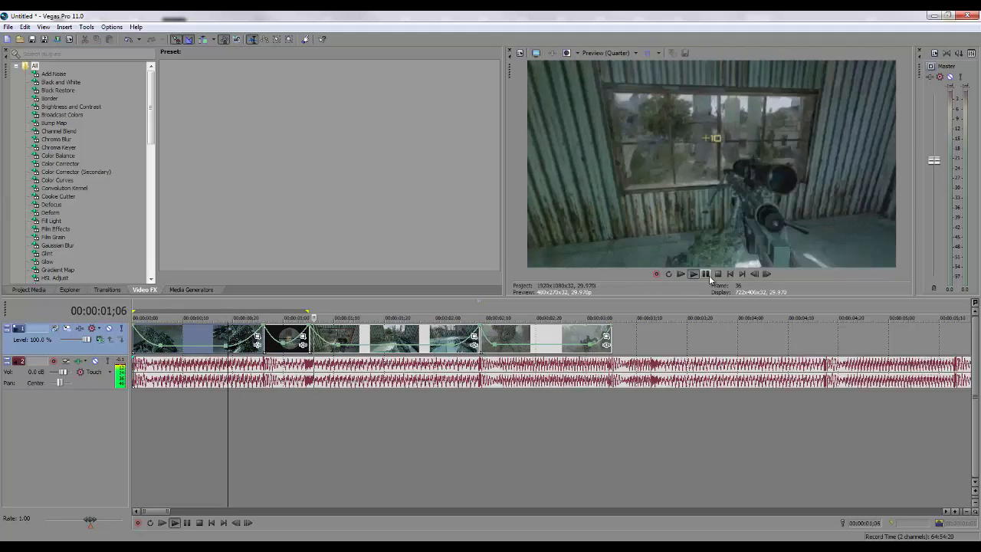
left_click(717, 274)
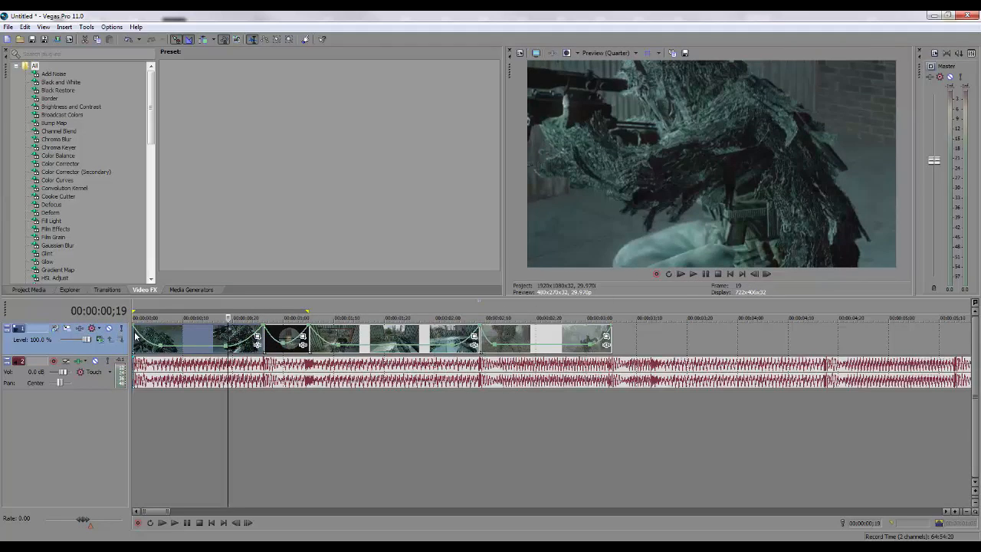
Step: Examine the cuts between the clips in order from the start to 00:00:02;09, comparing each with the beat below it
left_click(135, 338)
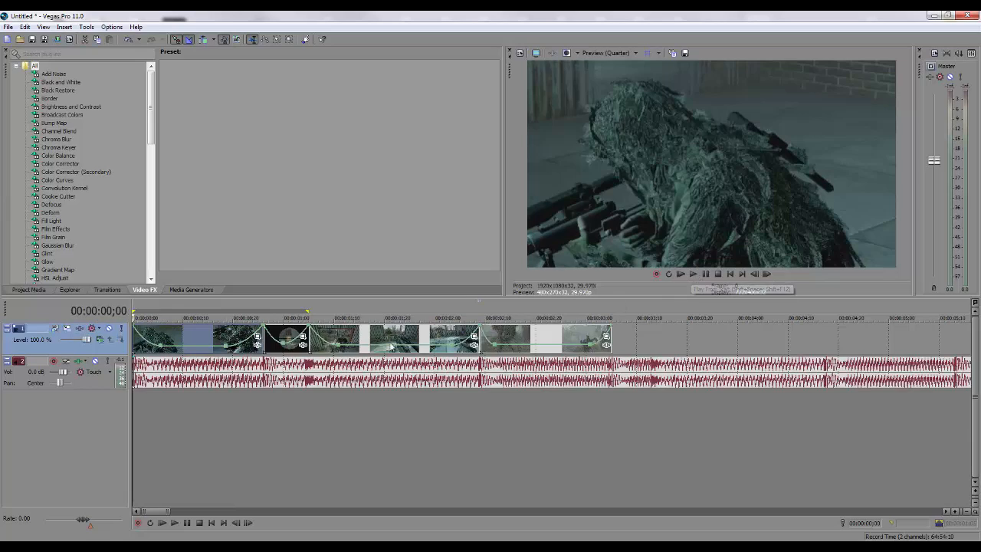
left_click(237, 338)
left_click(265, 337)
left_click(309, 337)
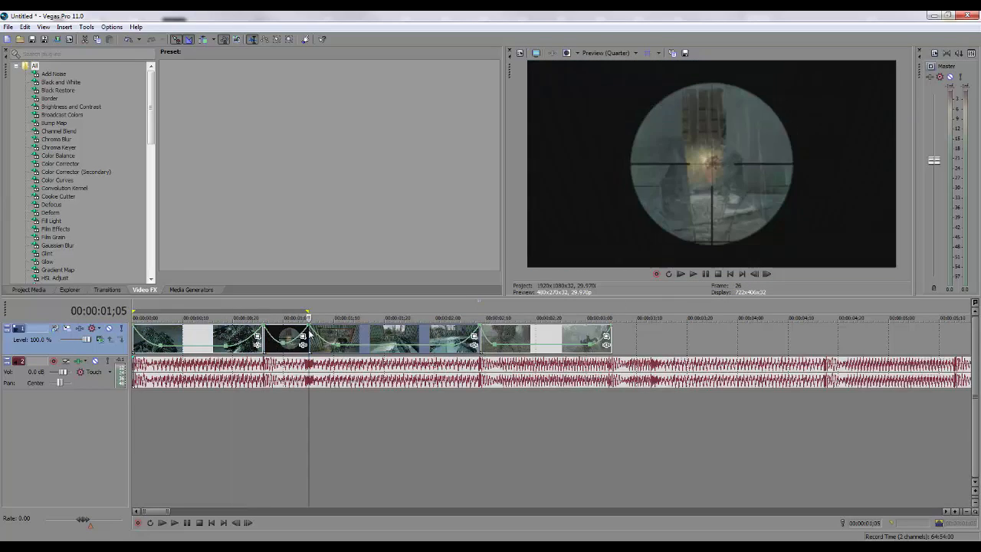
left_click(482, 331)
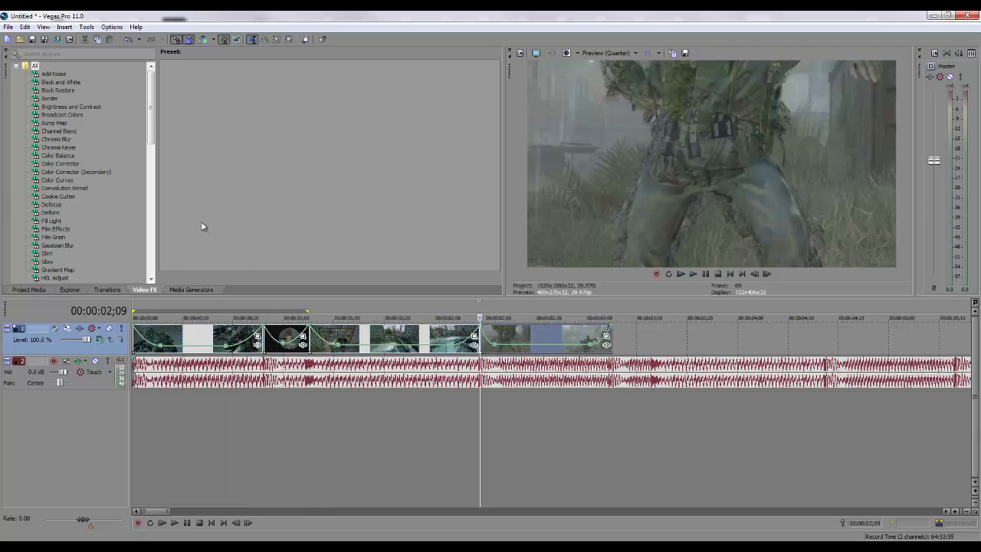